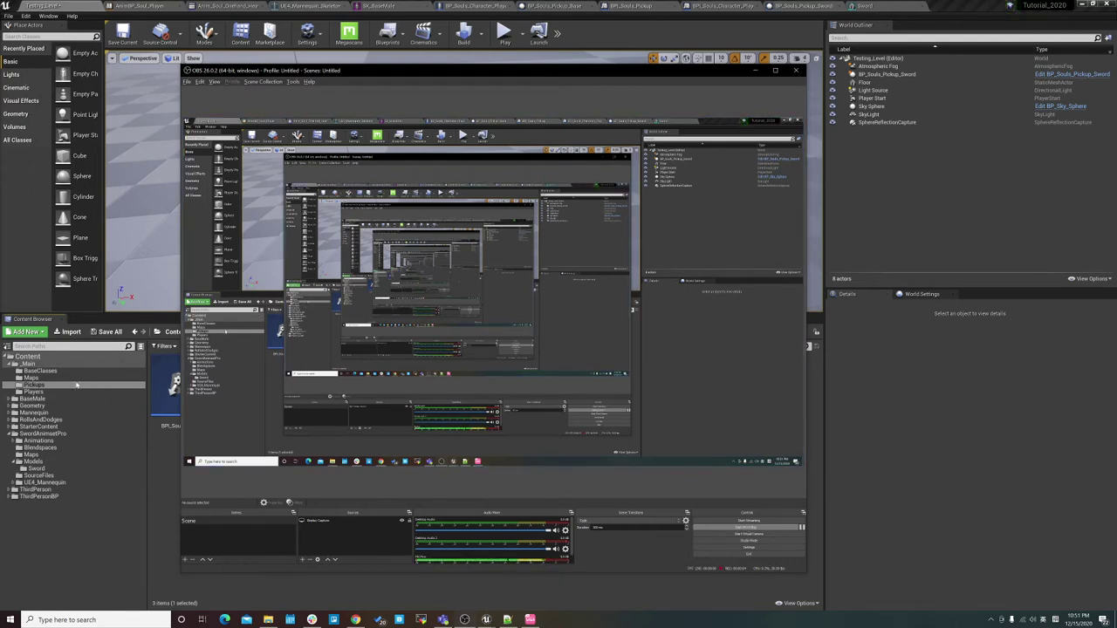
# Browse the BaseClasses and Pickups folders, select the Sword asset, and frame the sword pickup in the viewport.
pyautogui.click(86, 372)
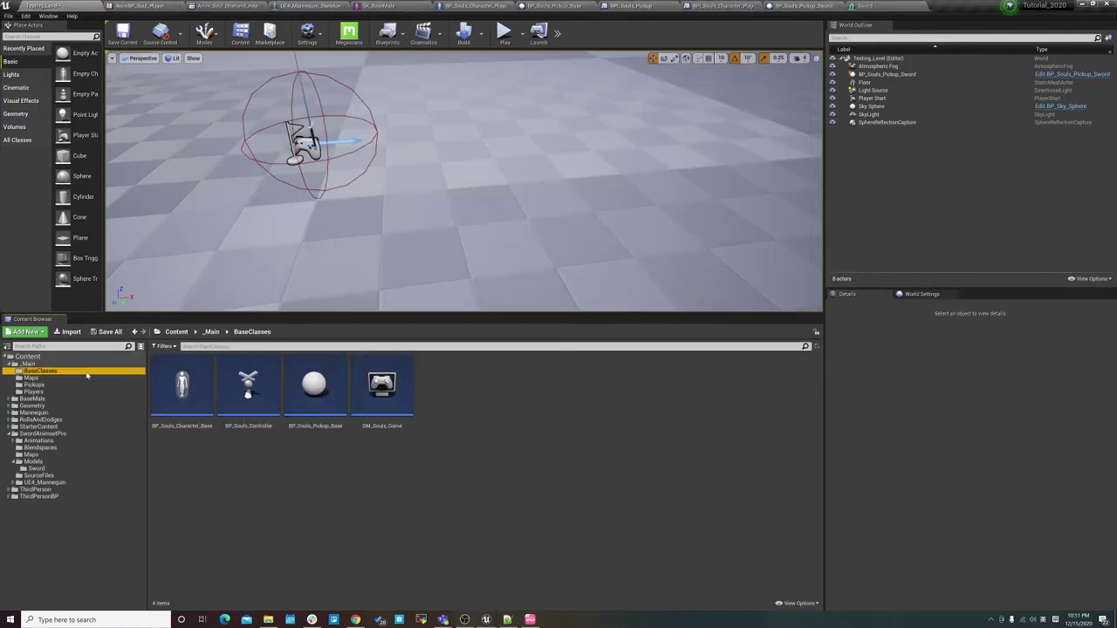
pyautogui.click(87, 385)
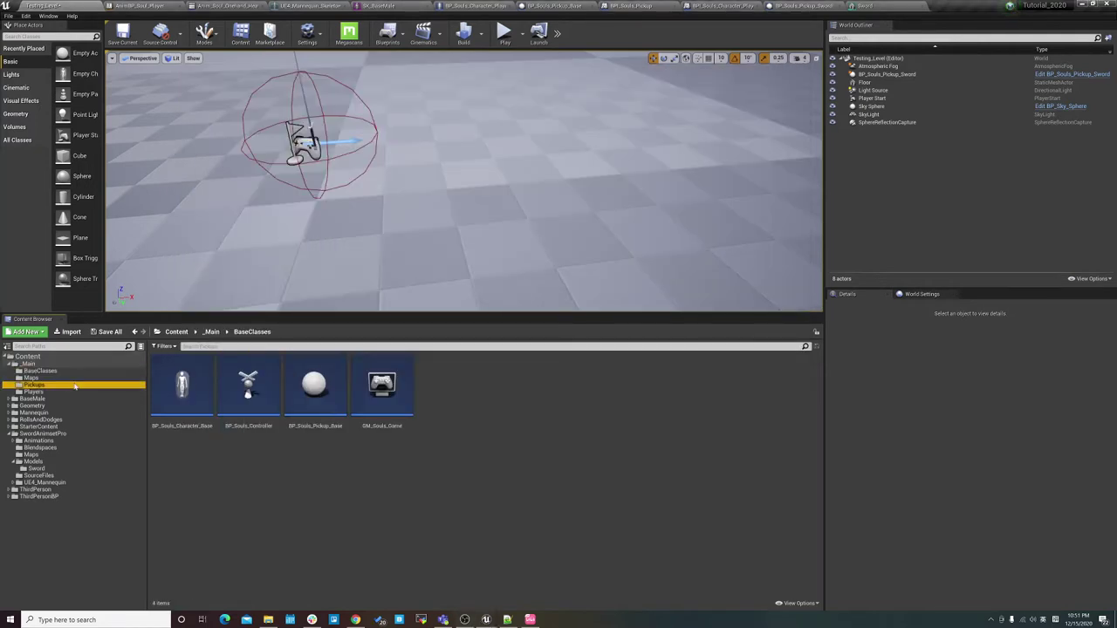
pyautogui.click(88, 371)
pyautogui.click(299, 389)
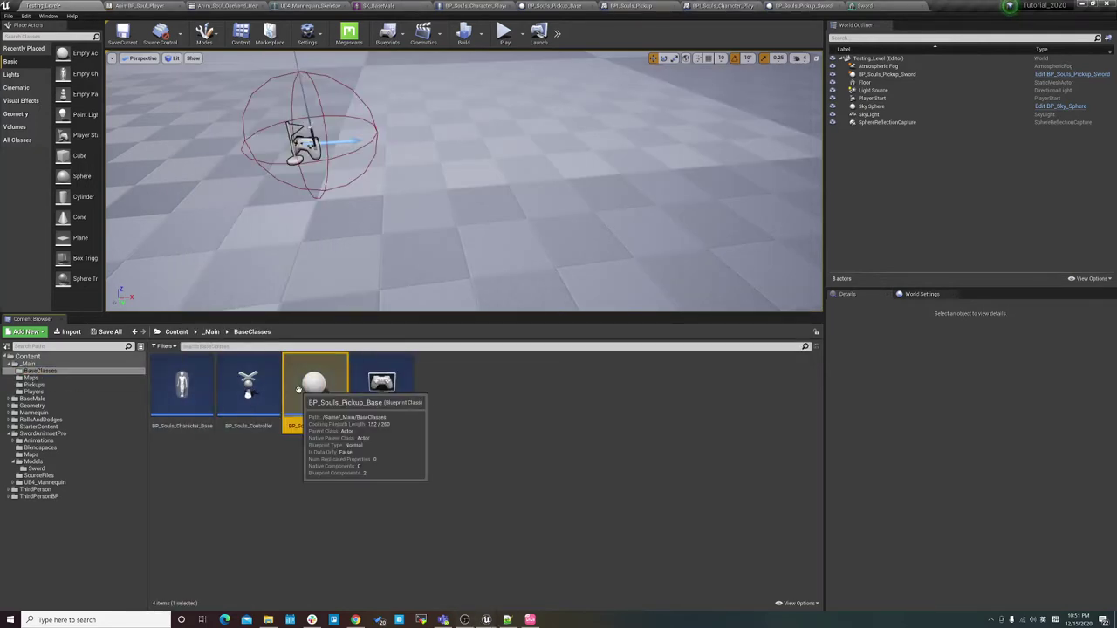
pyautogui.click(83, 385)
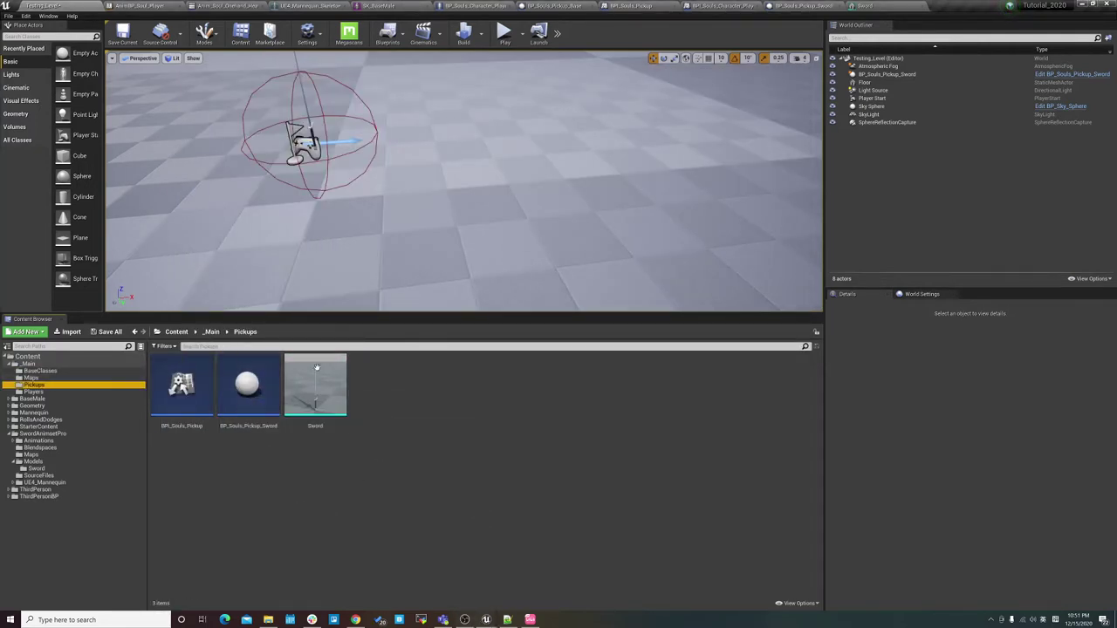
pyautogui.click(317, 398)
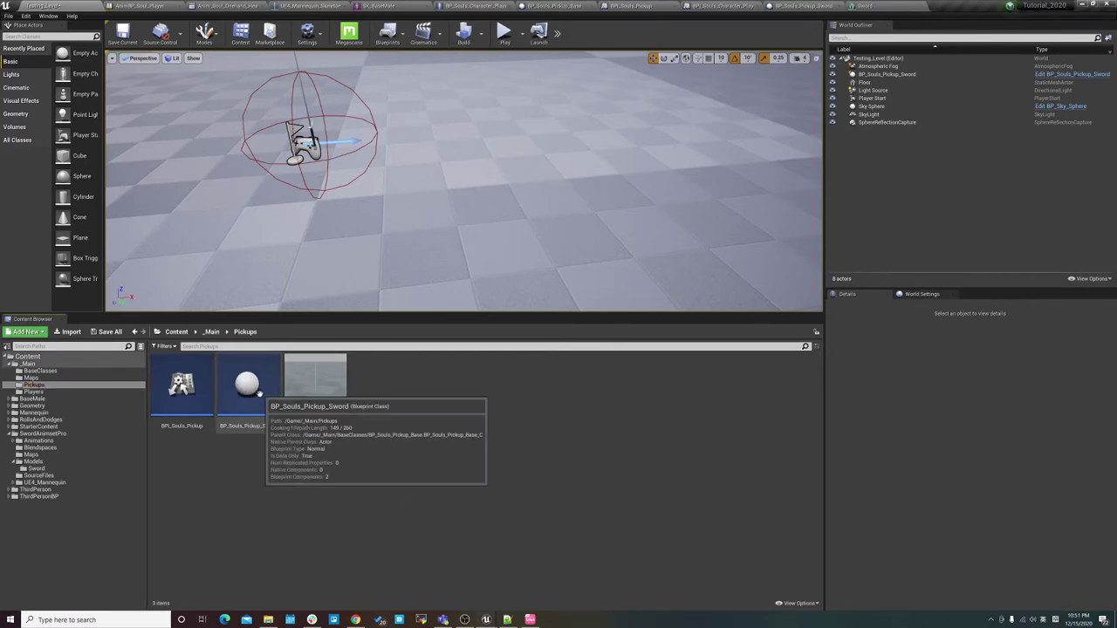
pyautogui.moveTo(367, 227); pyautogui.dragTo(490, 45, button='right')
# Play the level, walk the character over the sword pickup, and free the mouse with Shift+F1.
pyautogui.click(504, 33)
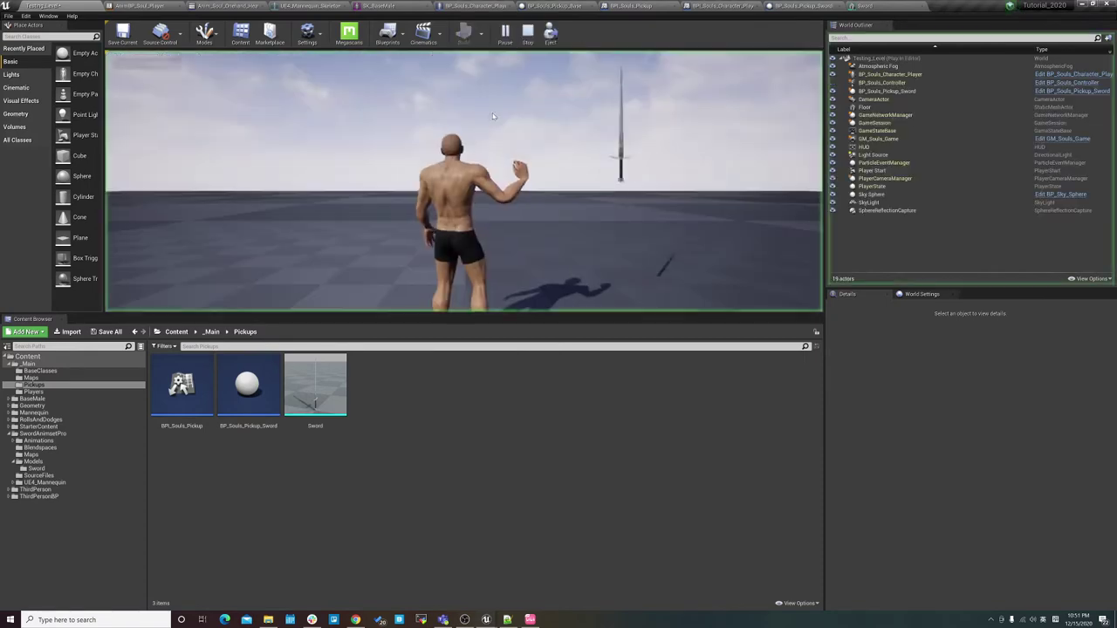
pyautogui.press('w')
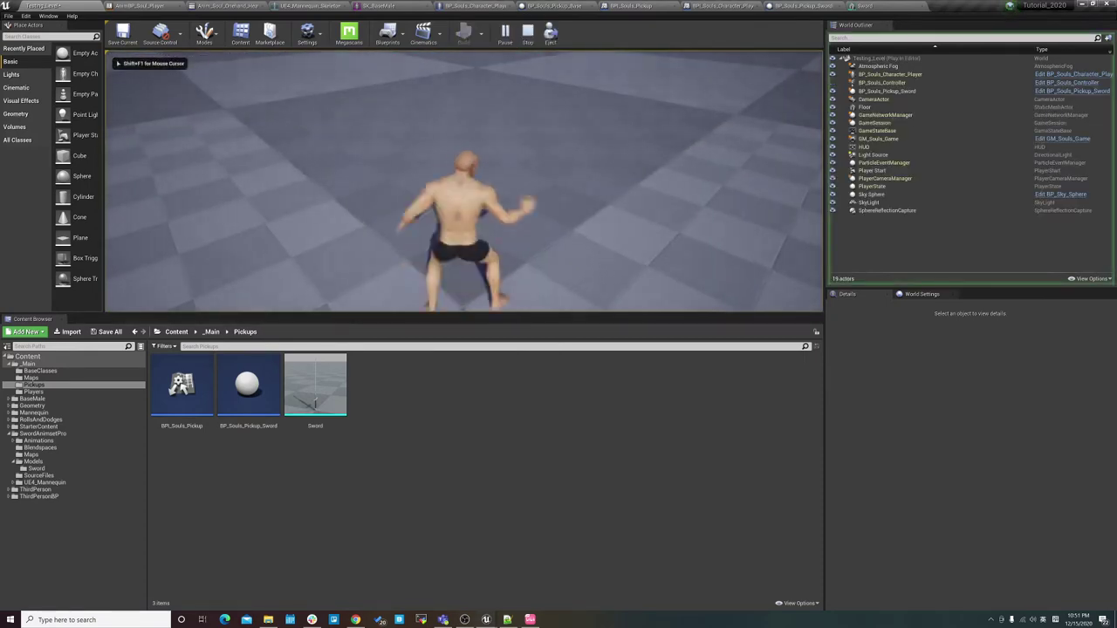
pyautogui.press('w')
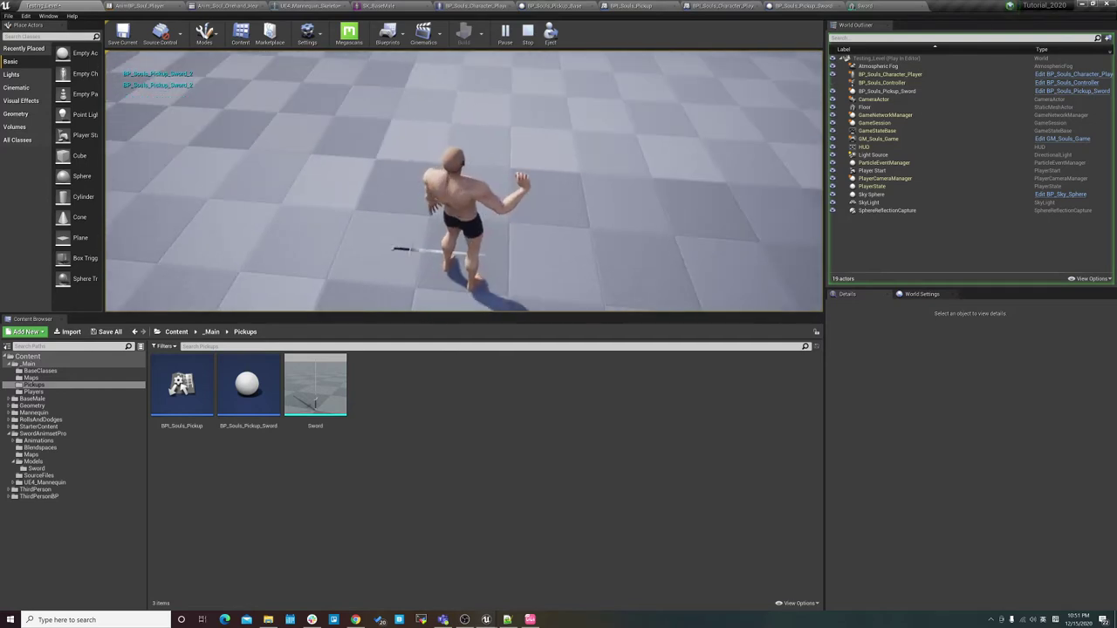
pyautogui.hotkey('shift', 'F1')
# Stop playing, orbit the view around the sword, then step from BaseClasses down to the Players folder.
pyautogui.press('Escape')
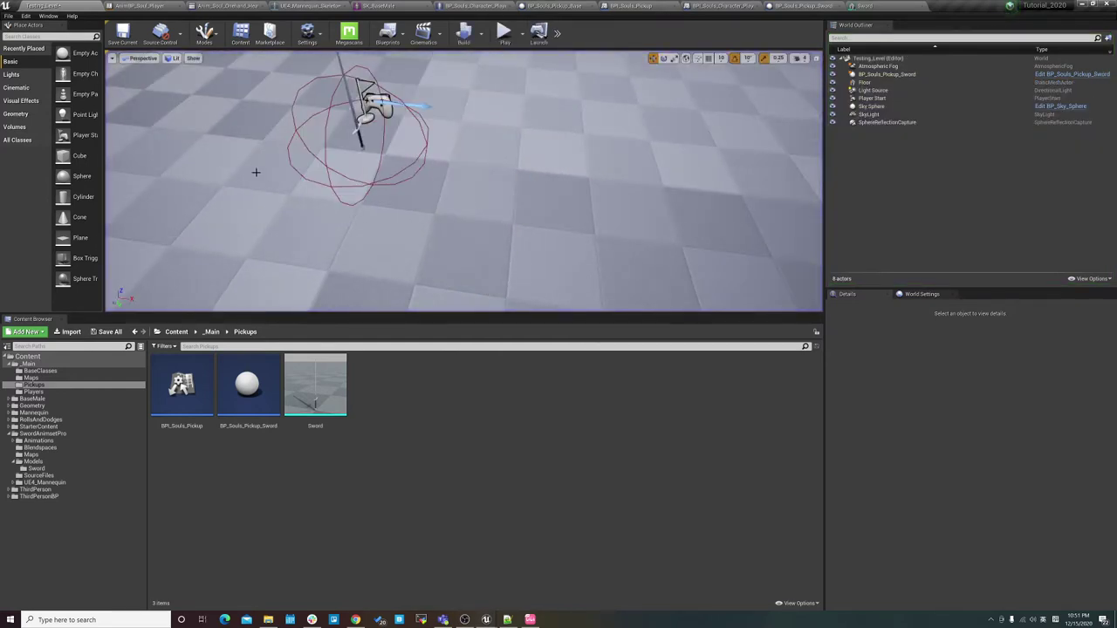
pyautogui.moveTo(252, 169); pyautogui.dragTo(447, 197, button='right')
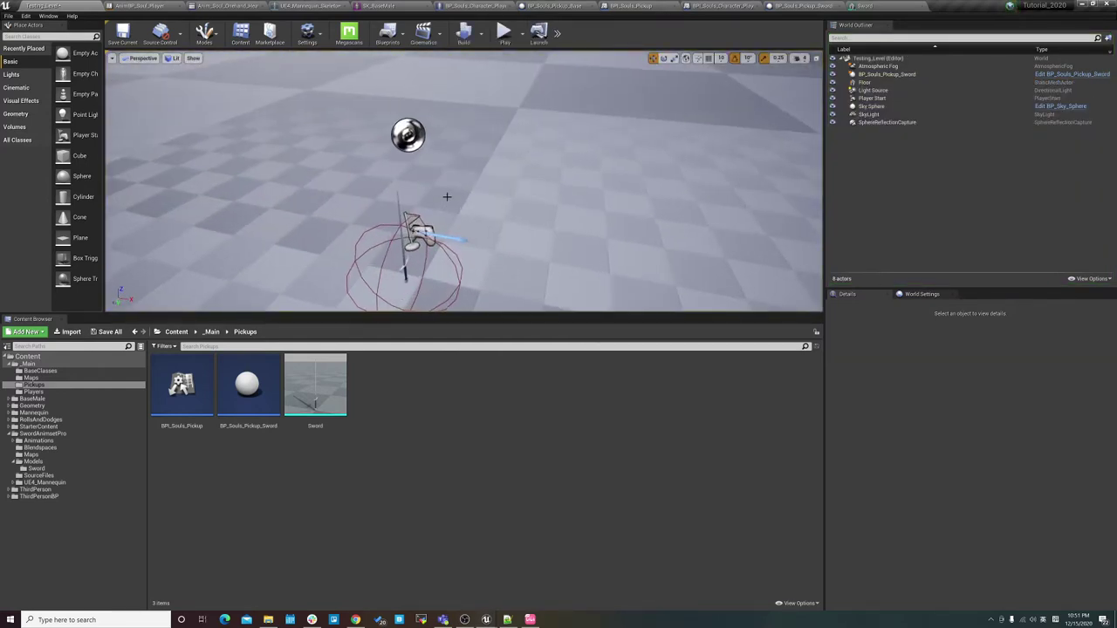
pyautogui.moveTo(393, 260); pyautogui.dragTo(349, 288, button='right')
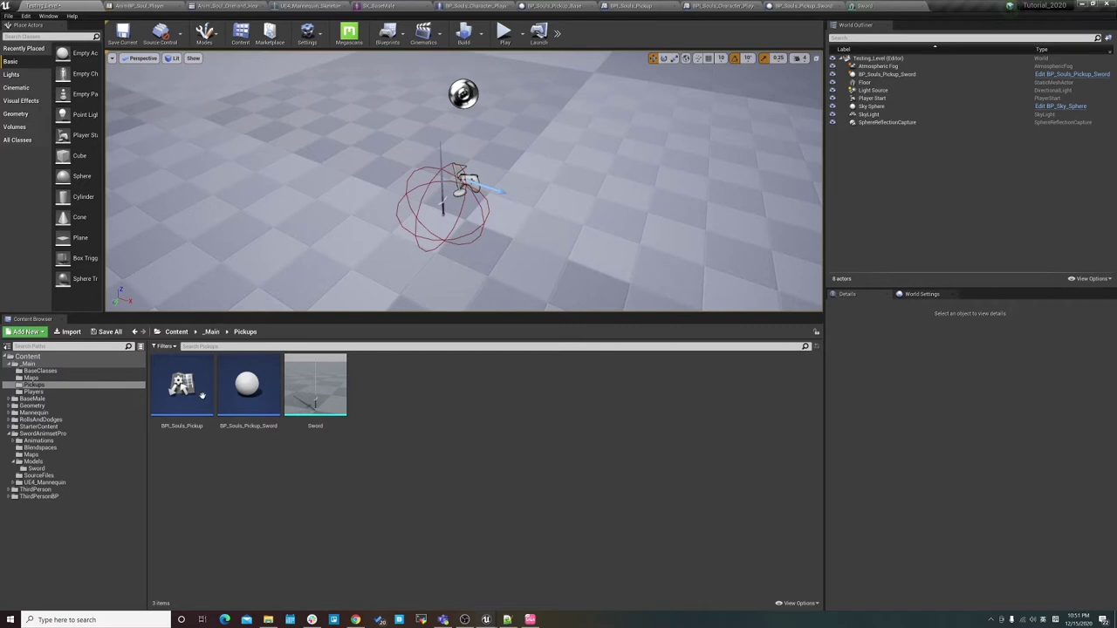
pyautogui.click(76, 372)
pyautogui.press('Down')
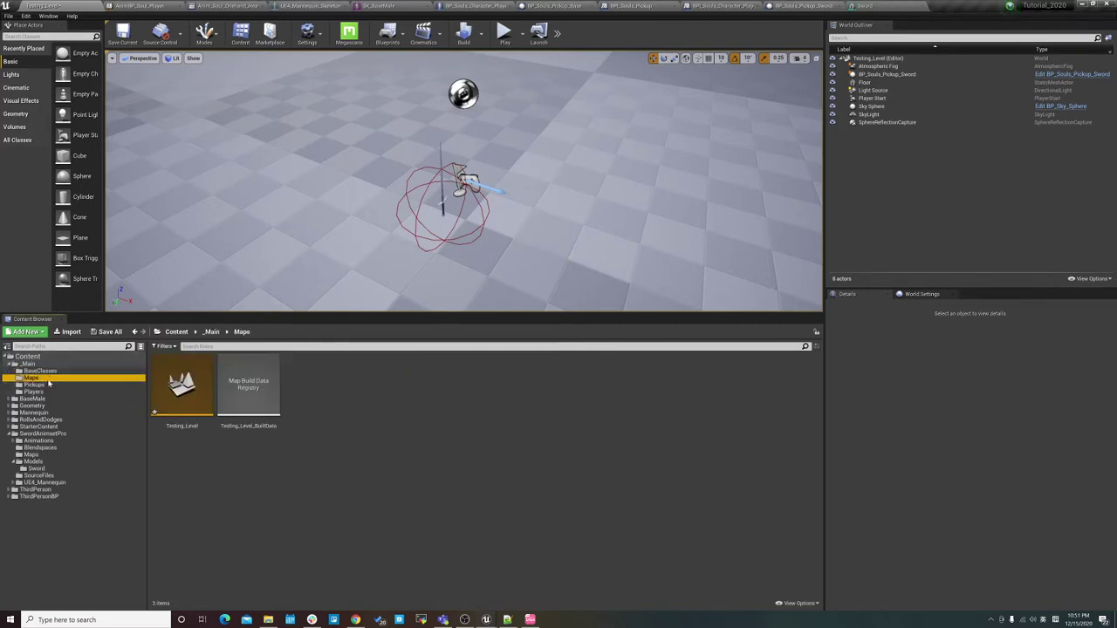
pyautogui.press('Down')
pyautogui.press('Down')
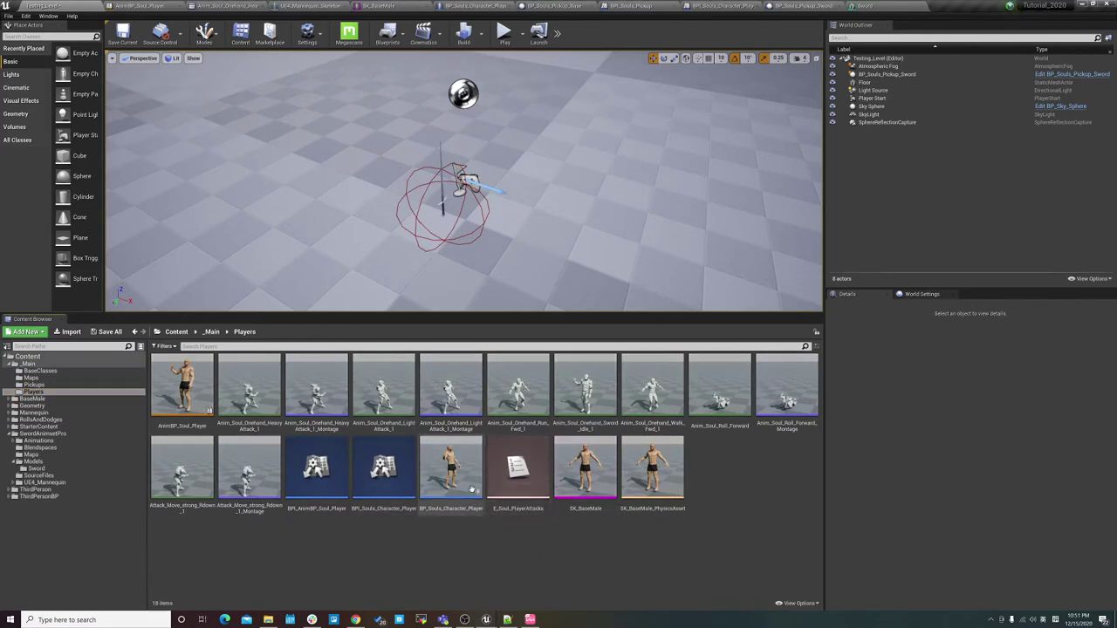
# Open BP_Souls_Character_Player and delete the debug Print String and reroute nodes after Event Set Pickup Info.
pyautogui.doubleClick(450, 469)
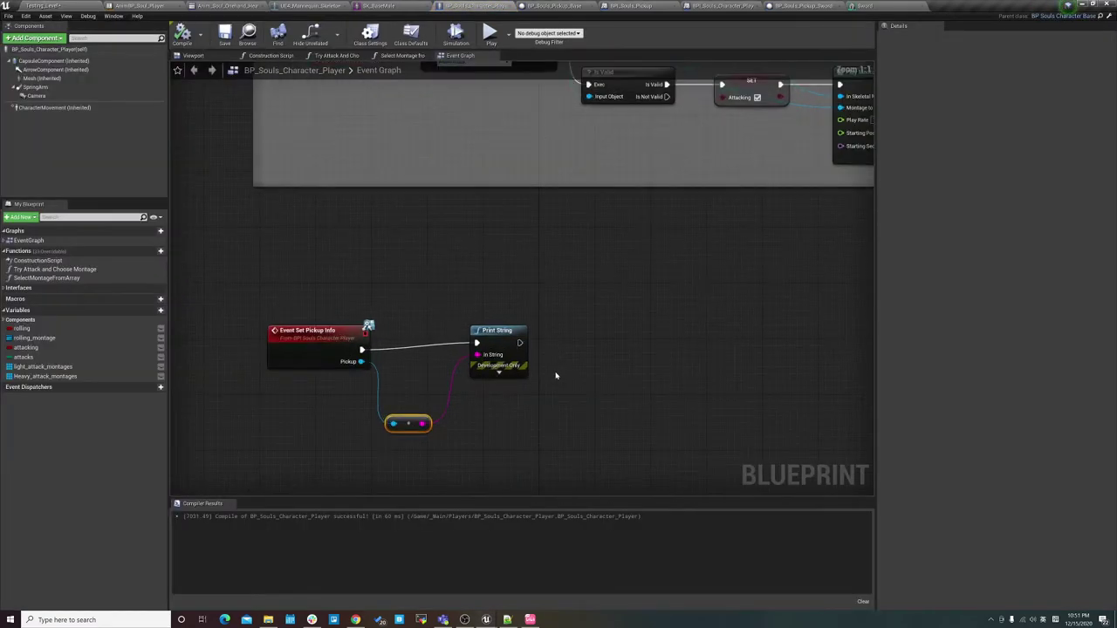
pyautogui.moveTo(487, 310); pyautogui.dragTo(478, 316)
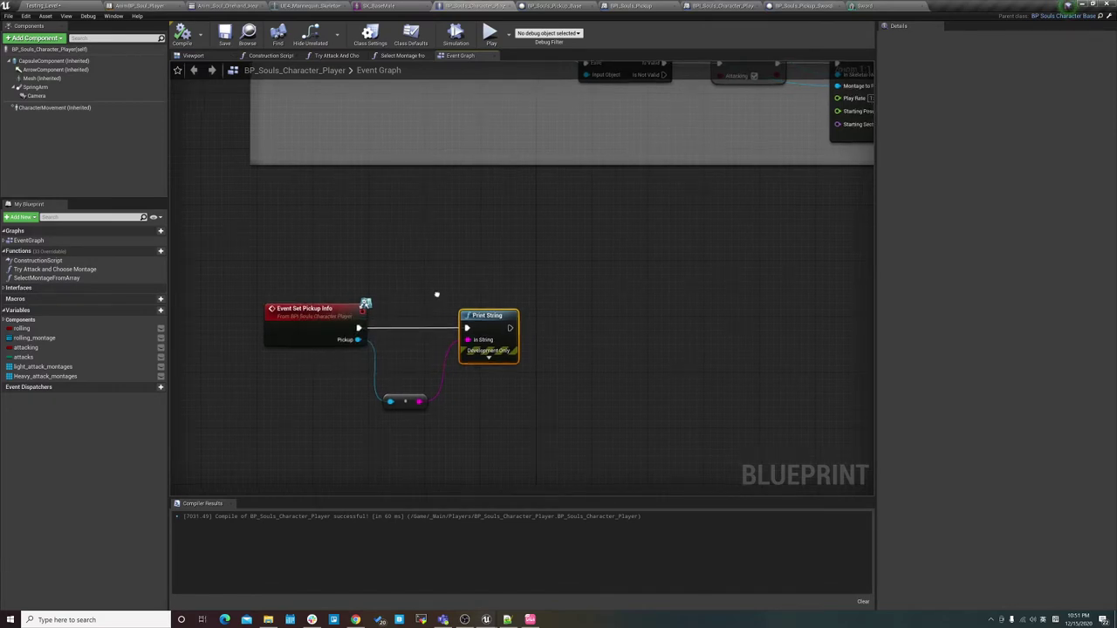
pyautogui.moveTo(428, 297); pyautogui.dragTo(398, 291, button='right')
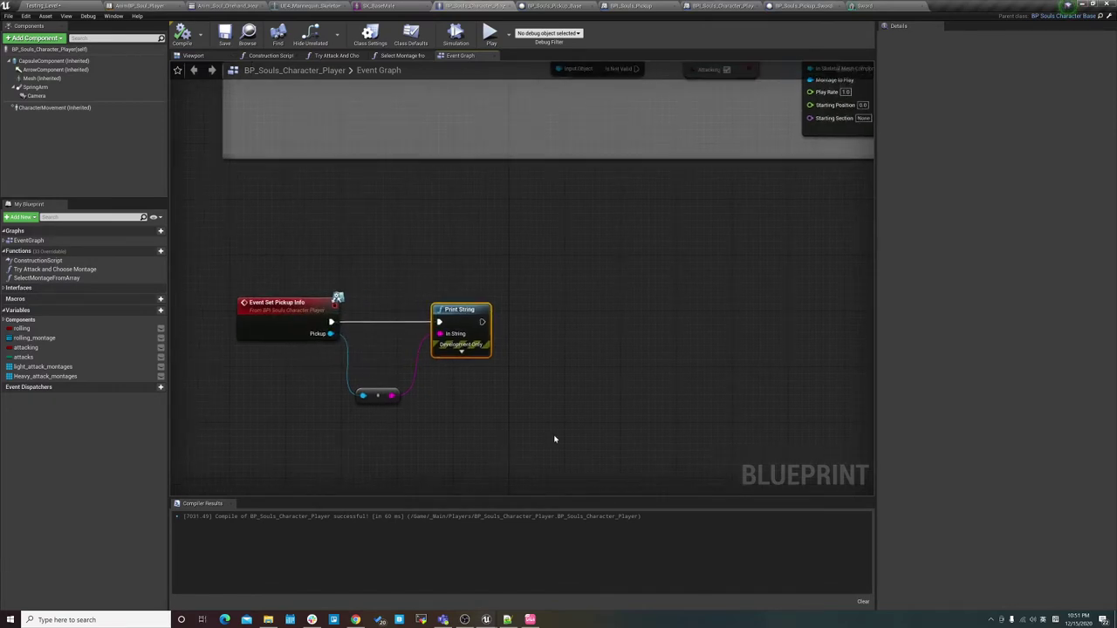
pyautogui.moveTo(552, 439); pyautogui.dragTo(384, 292)
pyautogui.press('Delete')
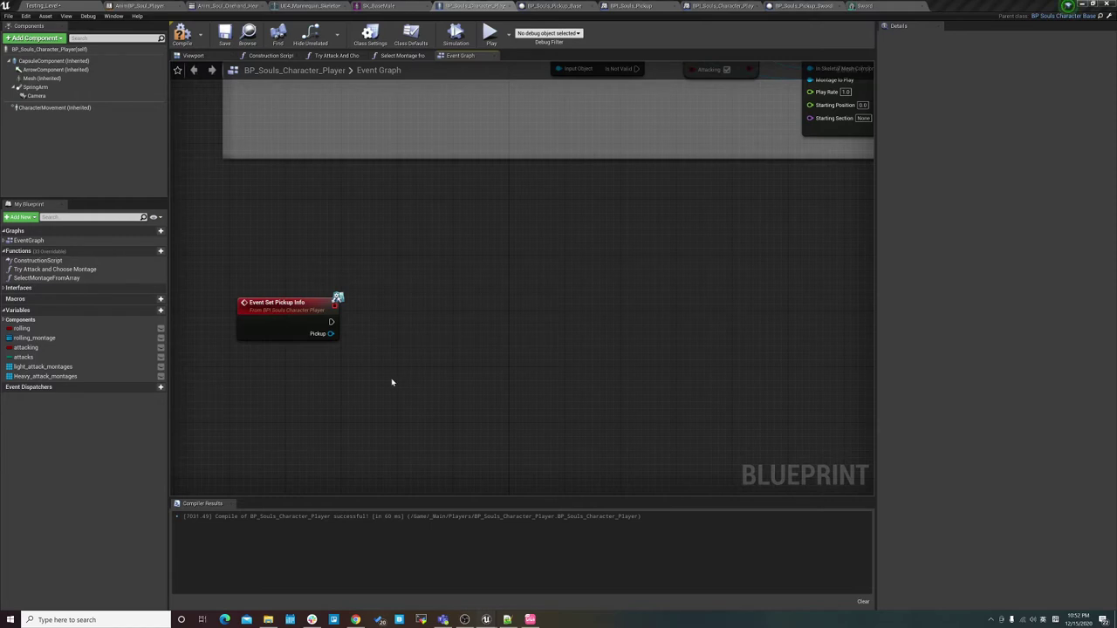
pyautogui.moveTo(392, 382); pyautogui.dragTo(395, 350, button='right')
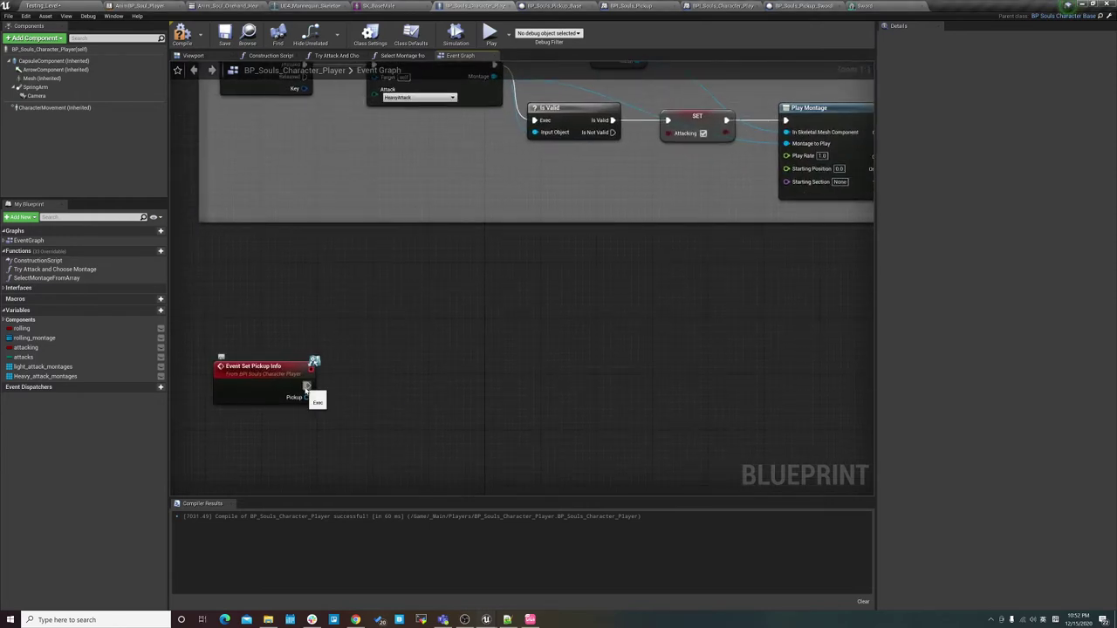
# Create a function named EquipToSocket and show its input and output settings in Details.
pyautogui.click(151, 251)
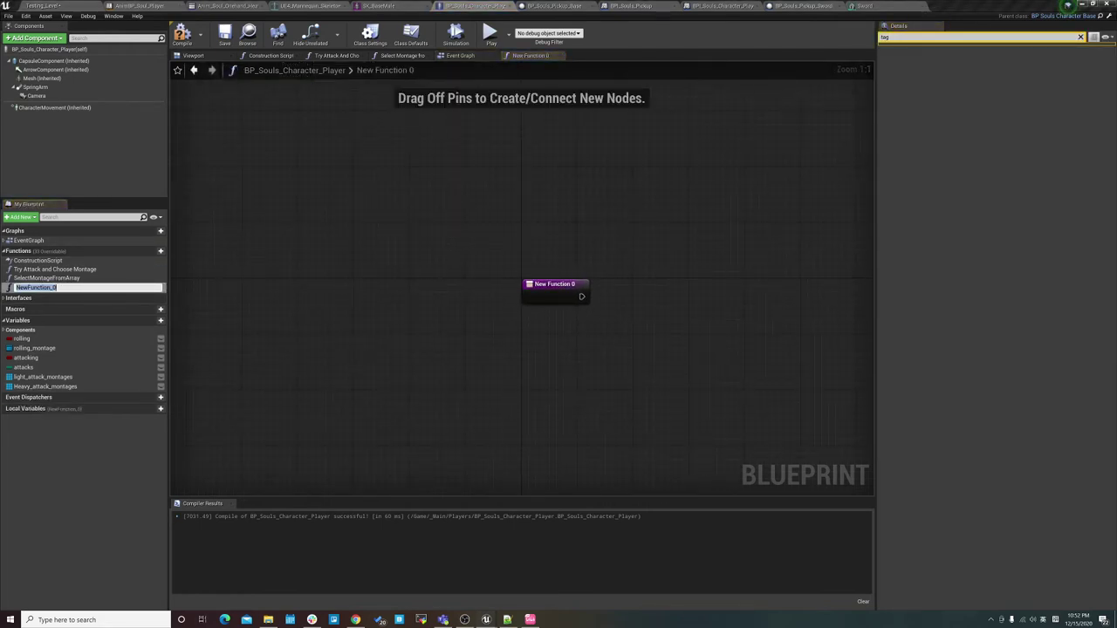
pyautogui.click(87, 288)
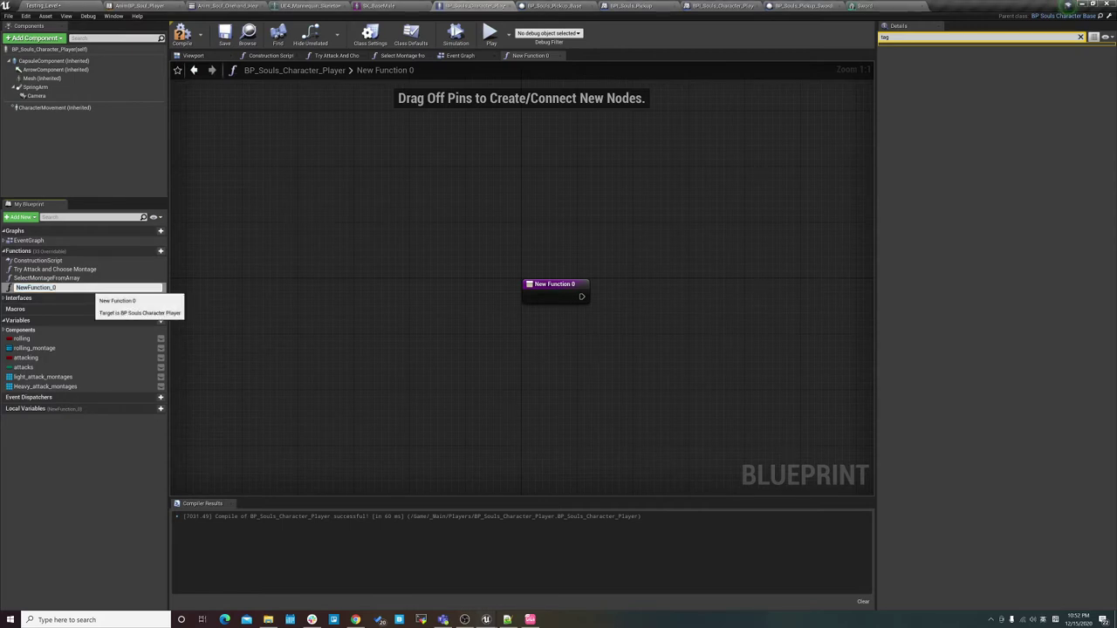
pyautogui.write('EquipToSocket')
pyautogui.press('Return')
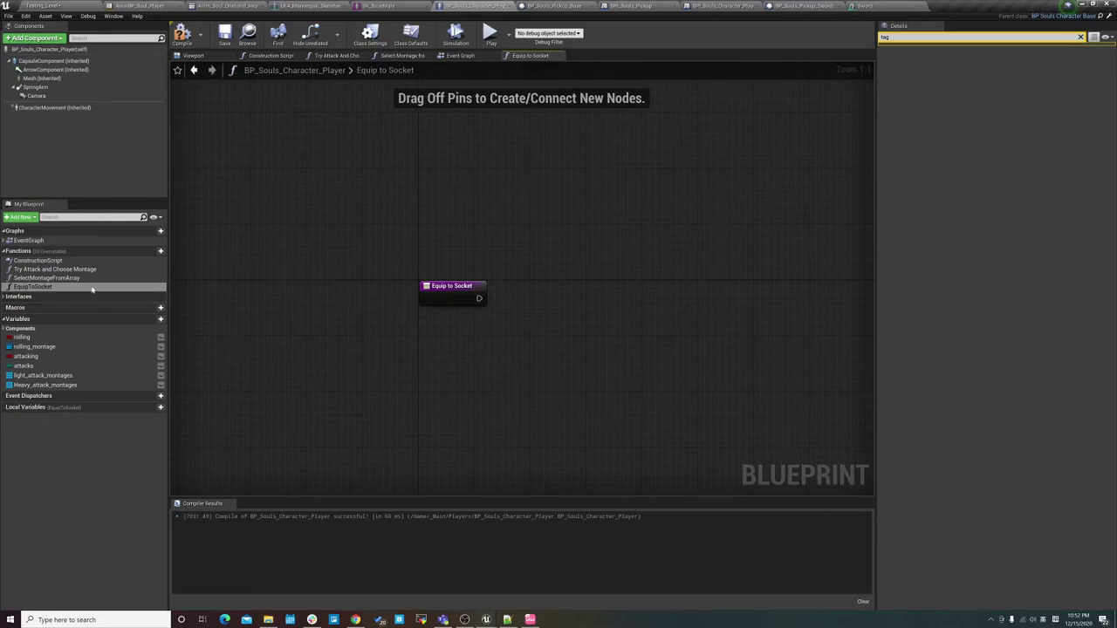
pyautogui.click(53, 287)
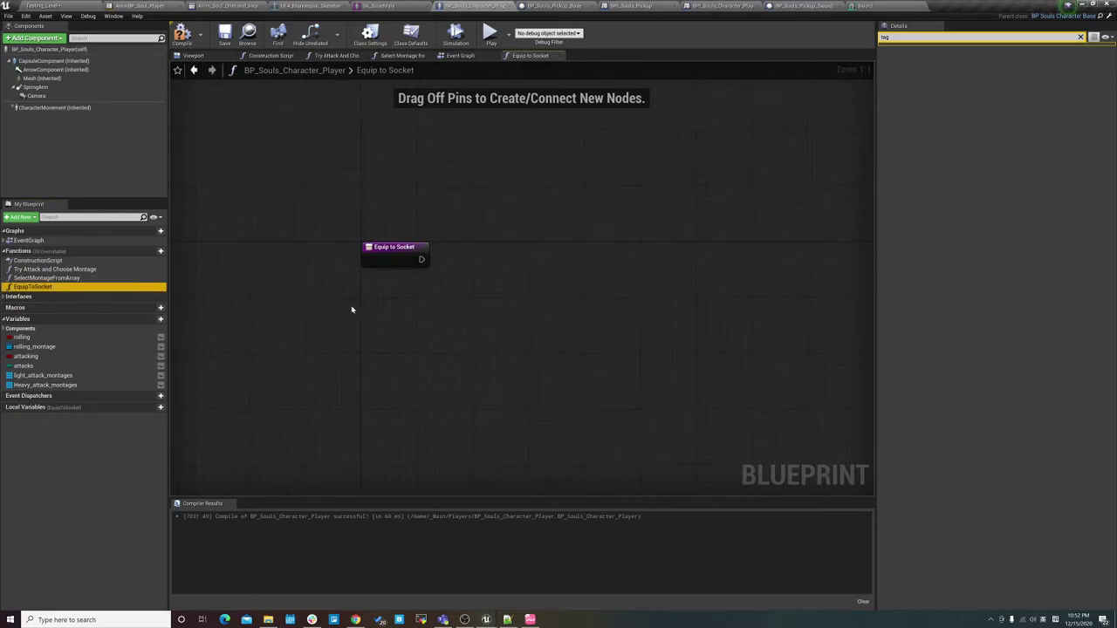
pyautogui.click(342, 248)
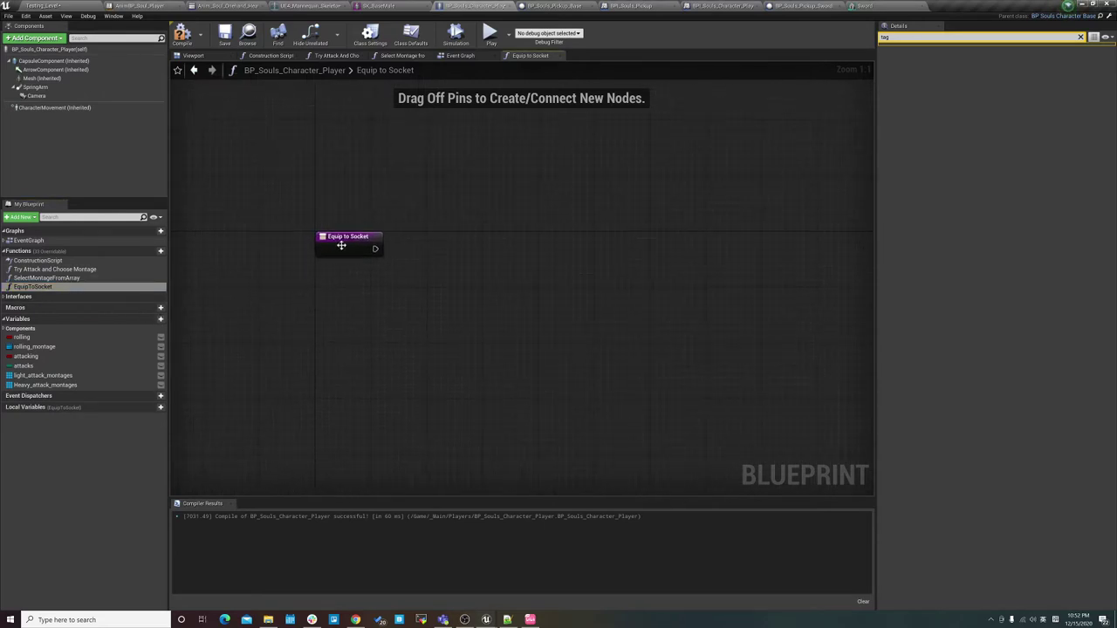
pyautogui.click(44, 287)
pyautogui.click(1080, 36)
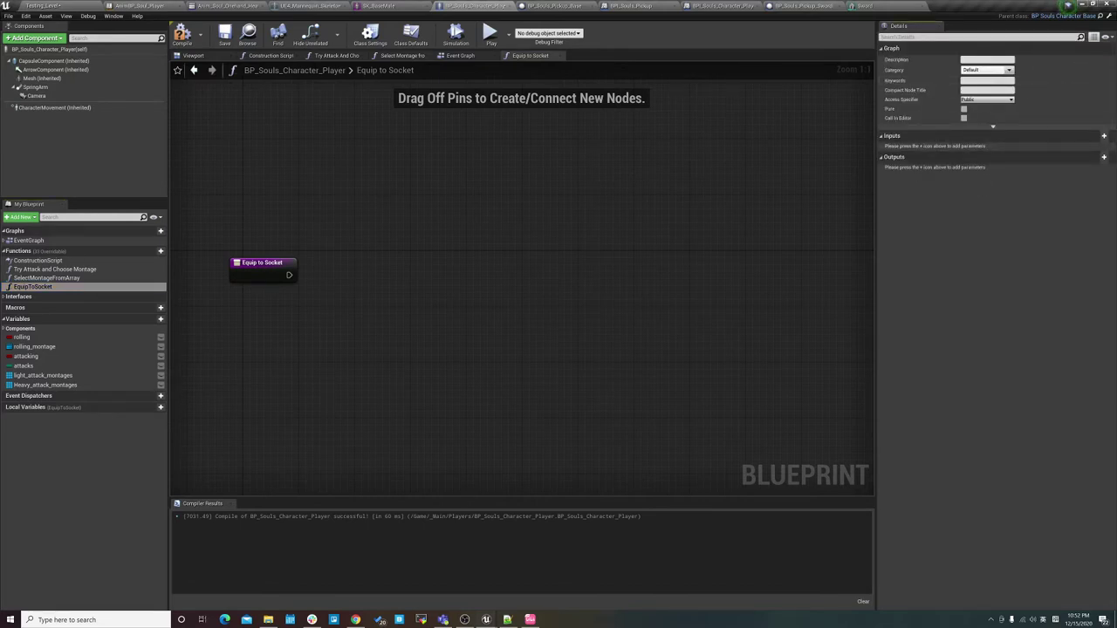
# Add an input and an output parameter to Equip to Socket, making the input an Actor reference.
pyautogui.click(1104, 136)
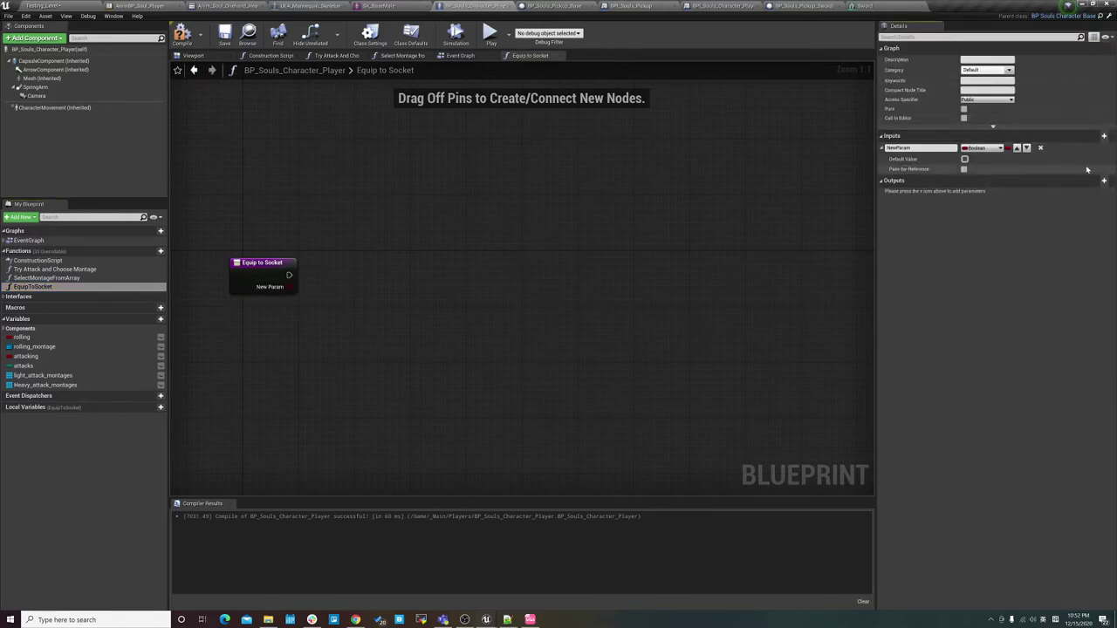
pyautogui.click(1103, 181)
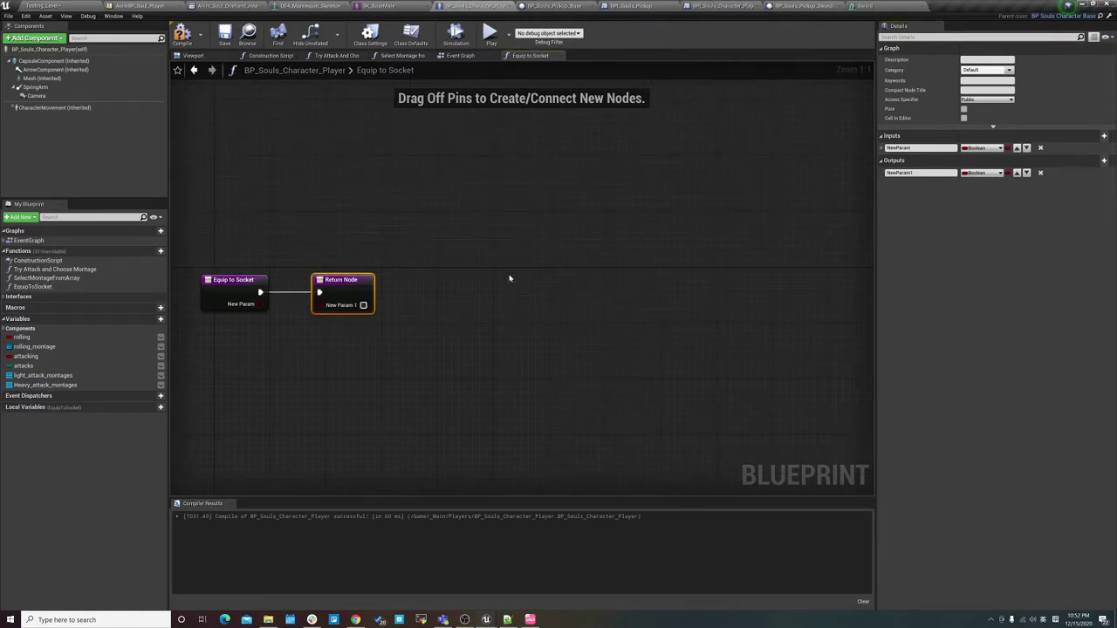
pyautogui.click(998, 150)
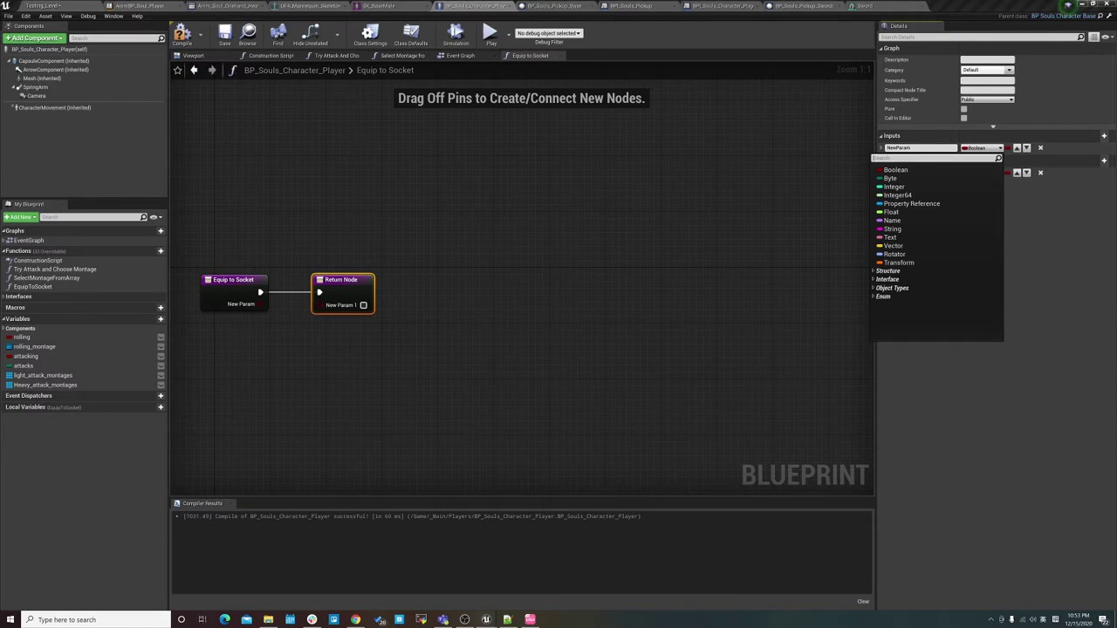
pyautogui.write('actor')
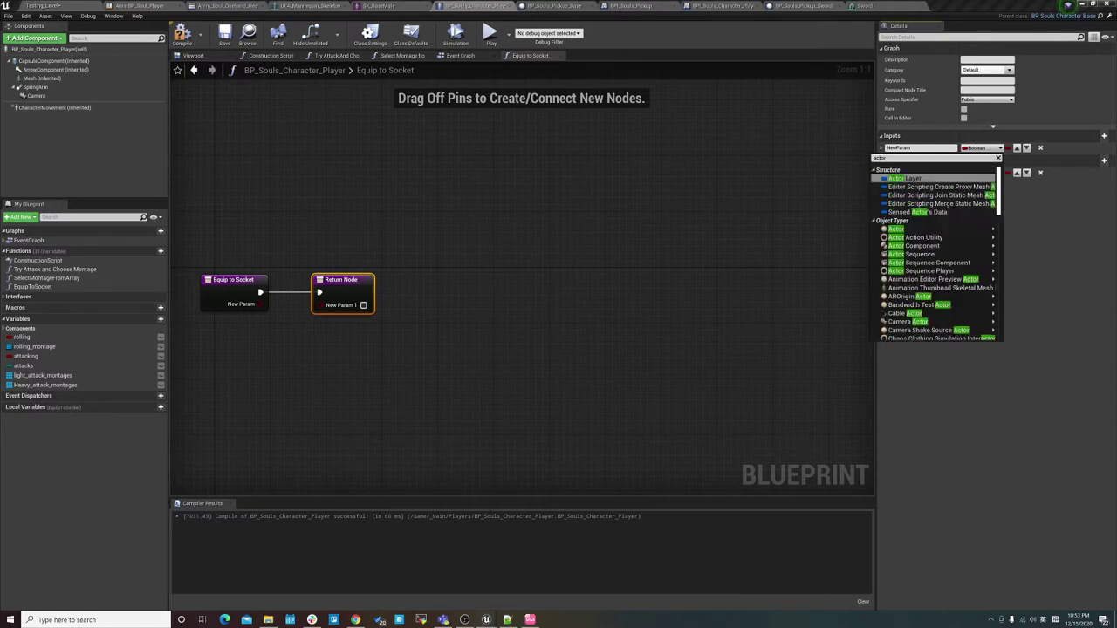
pyautogui.press('BackSpace')
pyautogui.press('BackSpace')
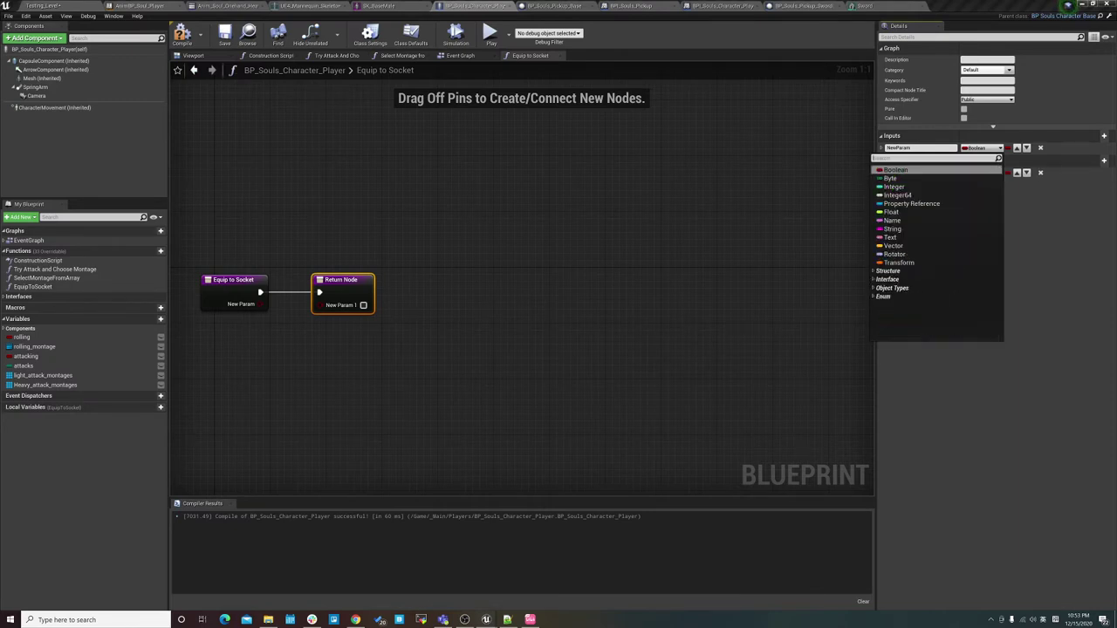
pyautogui.press('BackSpace')
pyautogui.press('BackSpace')
pyautogui.press('BackSpace')
pyautogui.write('bp')
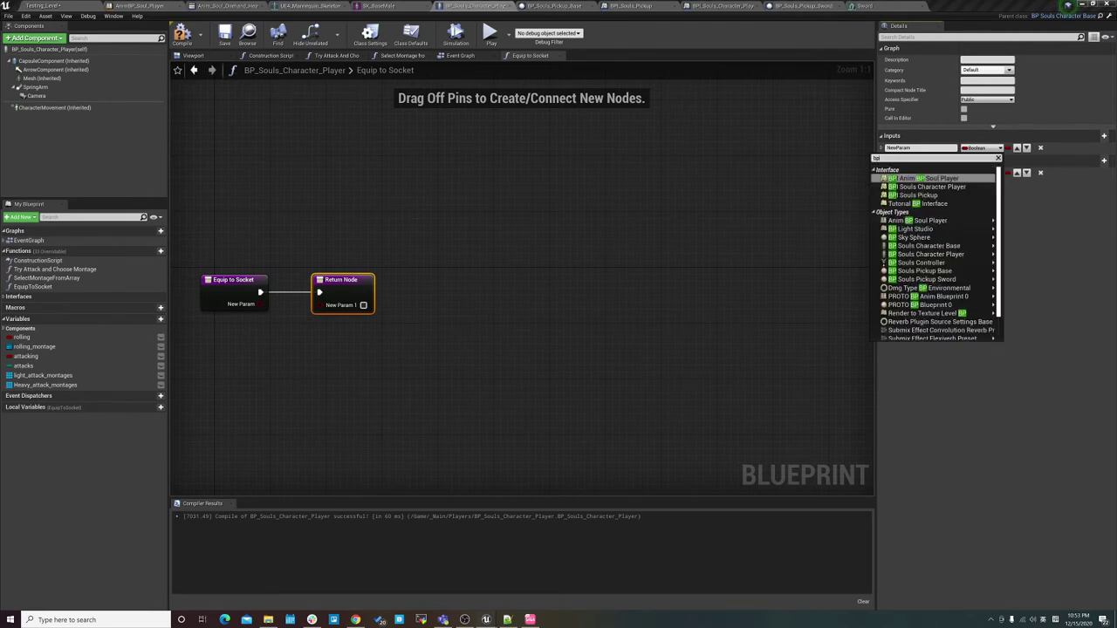
pyautogui.press('BackSpace')
pyautogui.press('BackSpace')
pyautogui.write('actor')
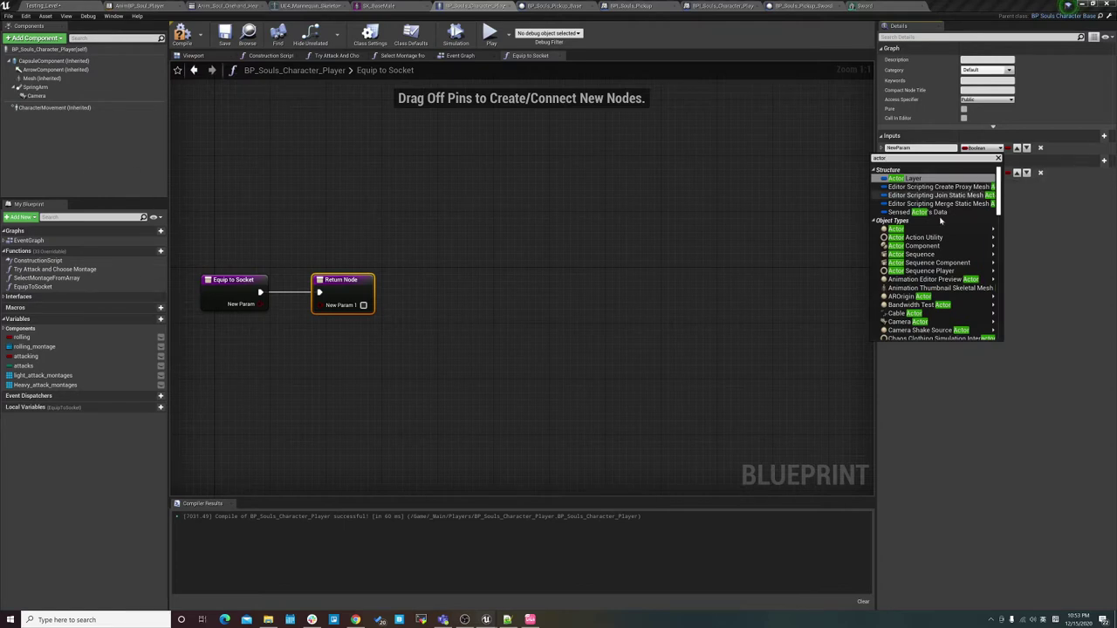
pyautogui.moveTo(977, 228)
pyautogui.click(1024, 237)
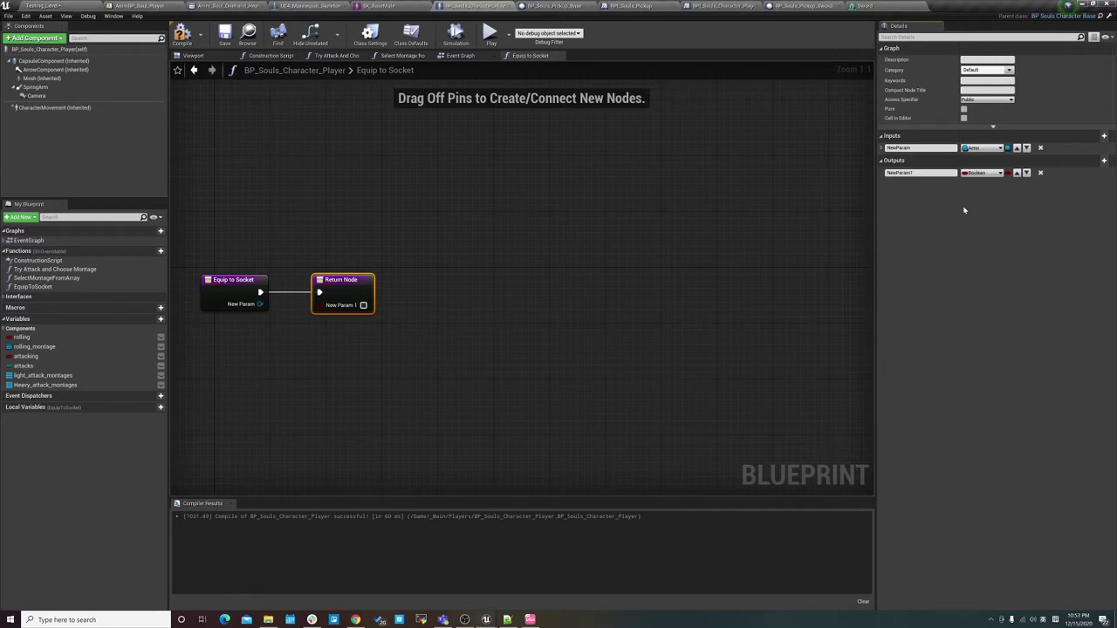
# Rename the Actor input to 'actor' and recentre the entry and Return nodes.
pyautogui.click(921, 148)
pyautogui.write('actor')
pyautogui.press('Return')
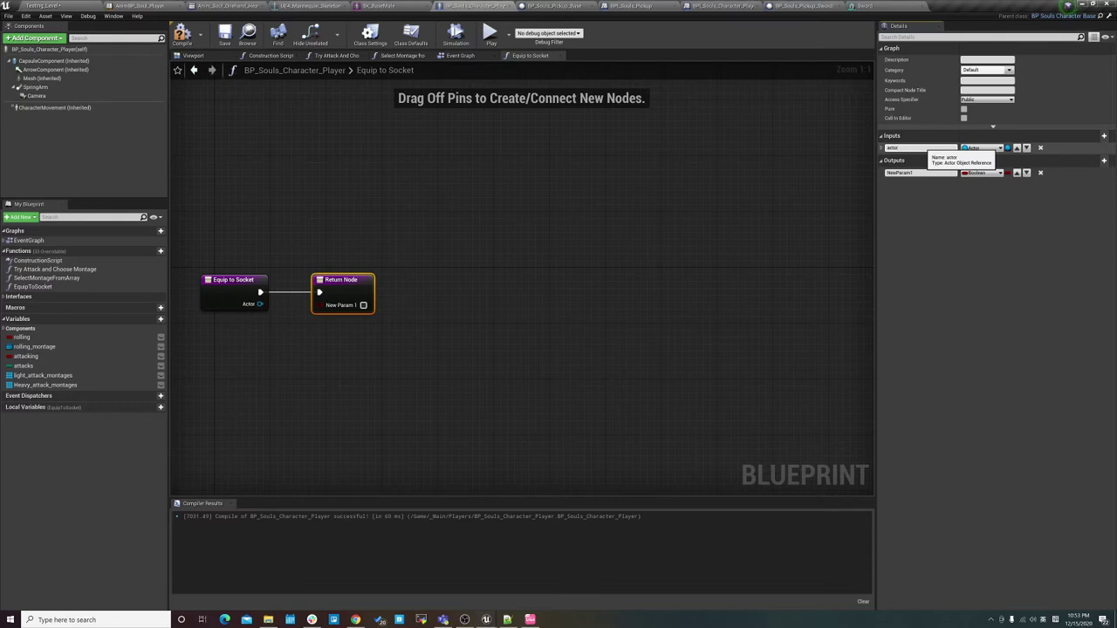
pyautogui.moveTo(418, 313); pyautogui.dragTo(514, 343, button='right')
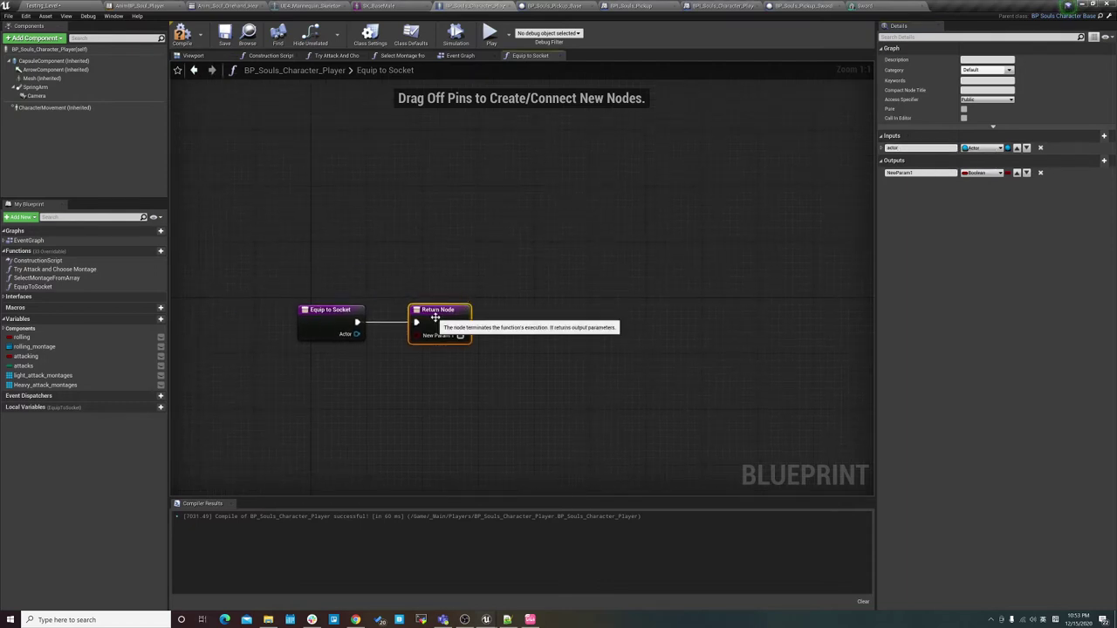
pyautogui.moveTo(435, 318); pyautogui.dragTo(477, 317)
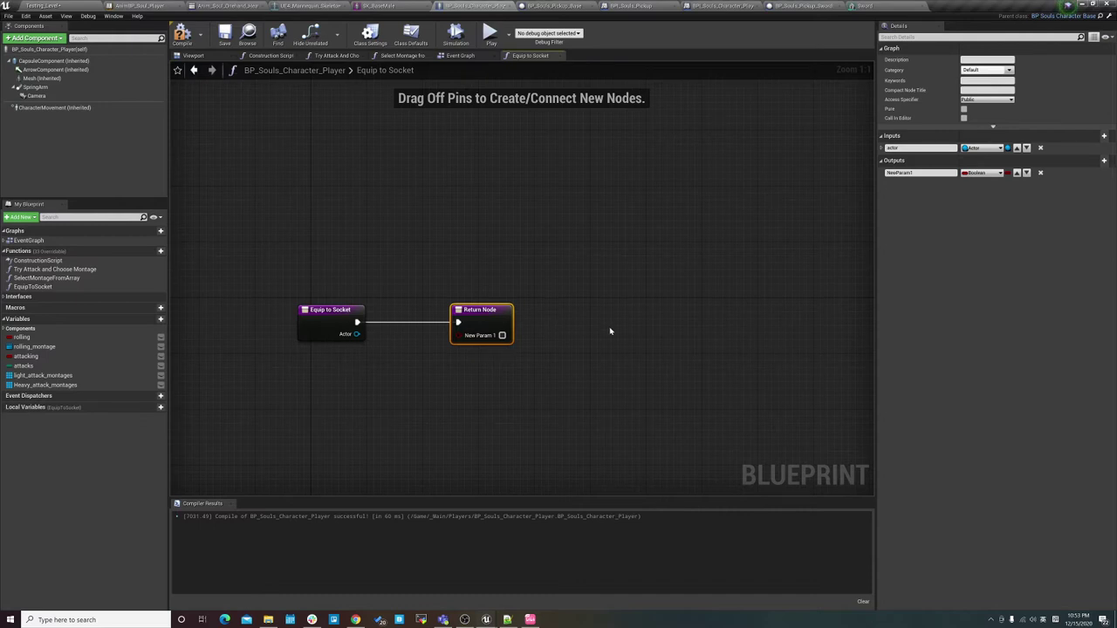
pyautogui.moveTo(563, 207)
pyautogui.mouseDown(button='right')
pyautogui.moveTo(494, 199)
pyautogui.moveTo(603, 218)
pyautogui.mouseUp(button='right')
# Add a second input named socketName of type Name and remove the Boolean output.
pyautogui.click(1107, 137)
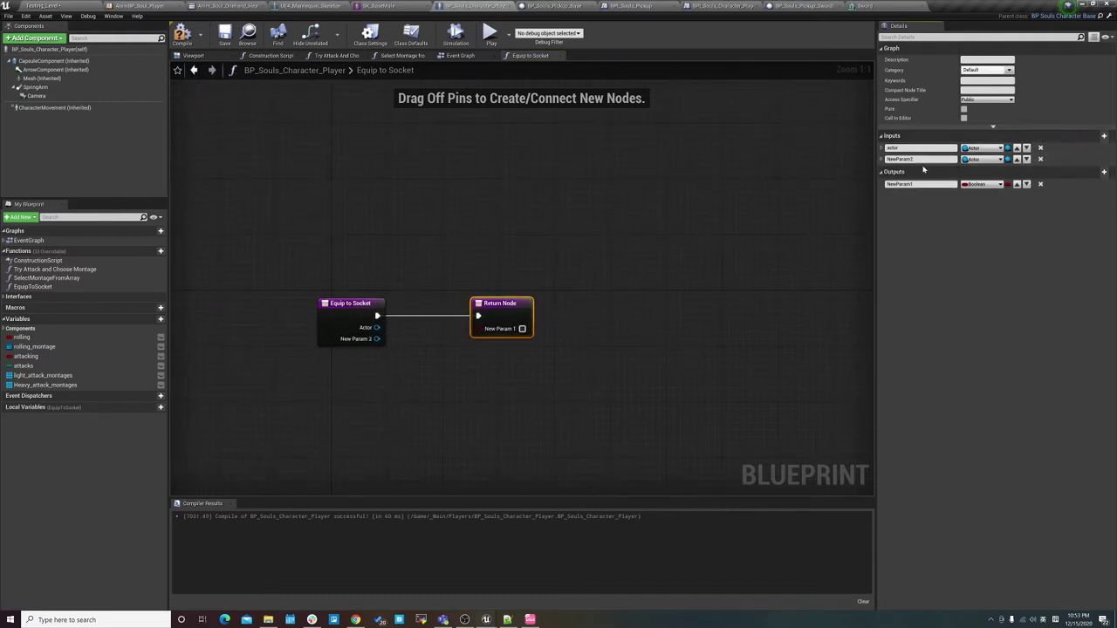
pyautogui.click(972, 159)
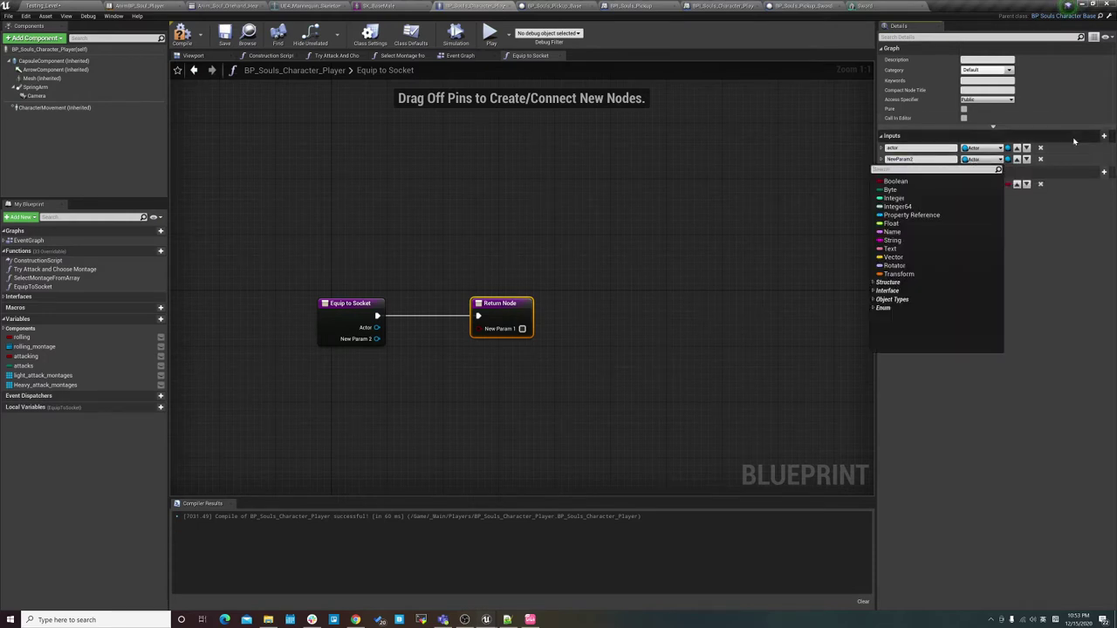
pyautogui.click(908, 248)
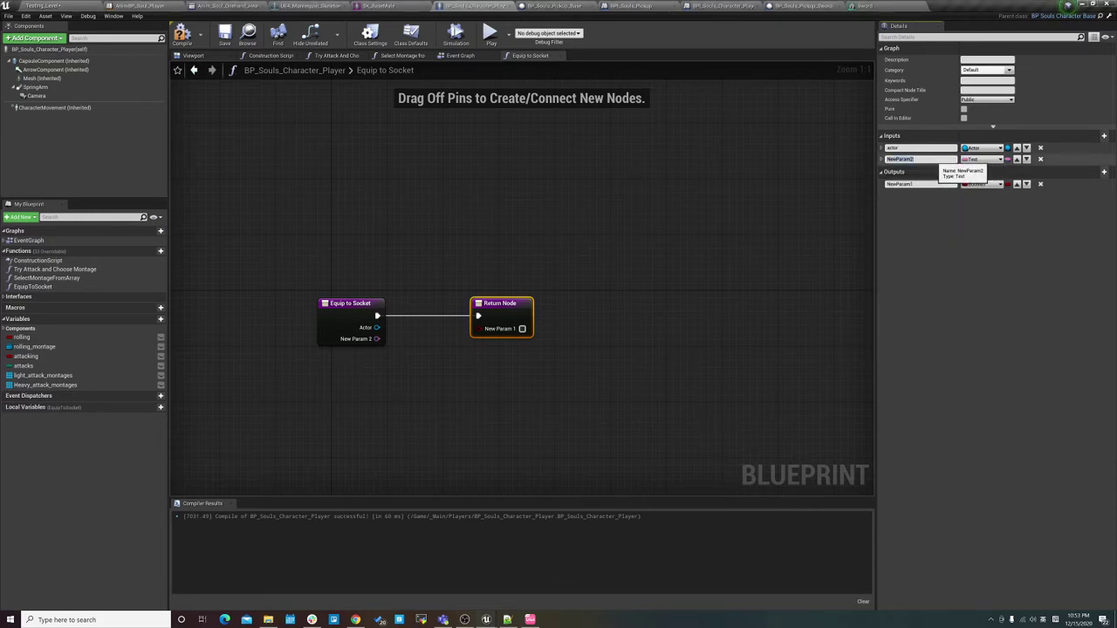
pyautogui.write('socketName')
pyautogui.press('Return')
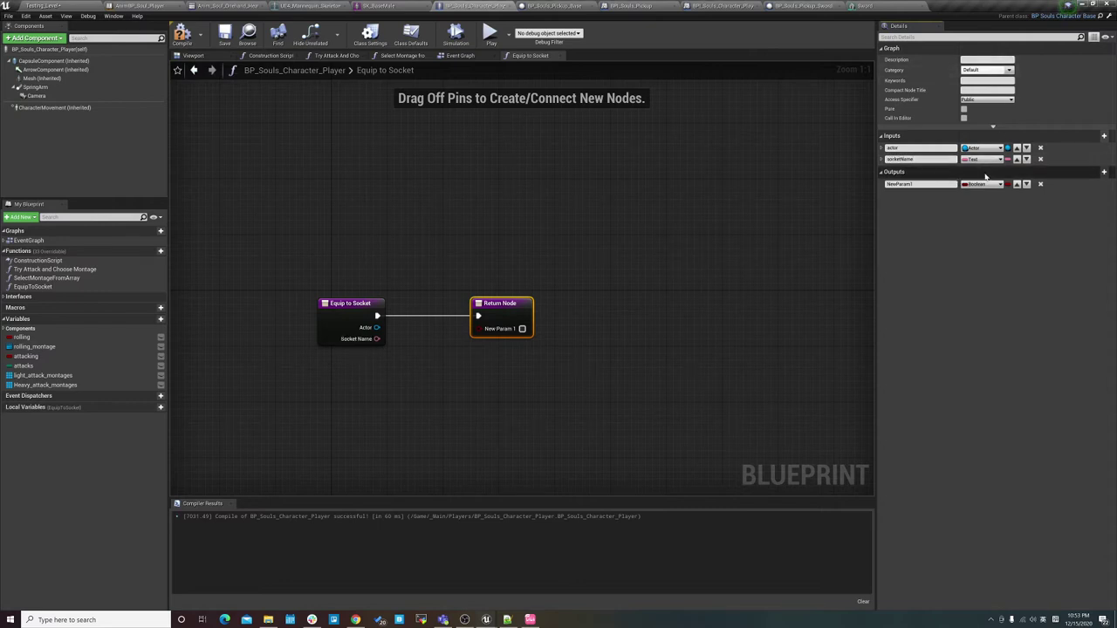
pyautogui.click(981, 159)
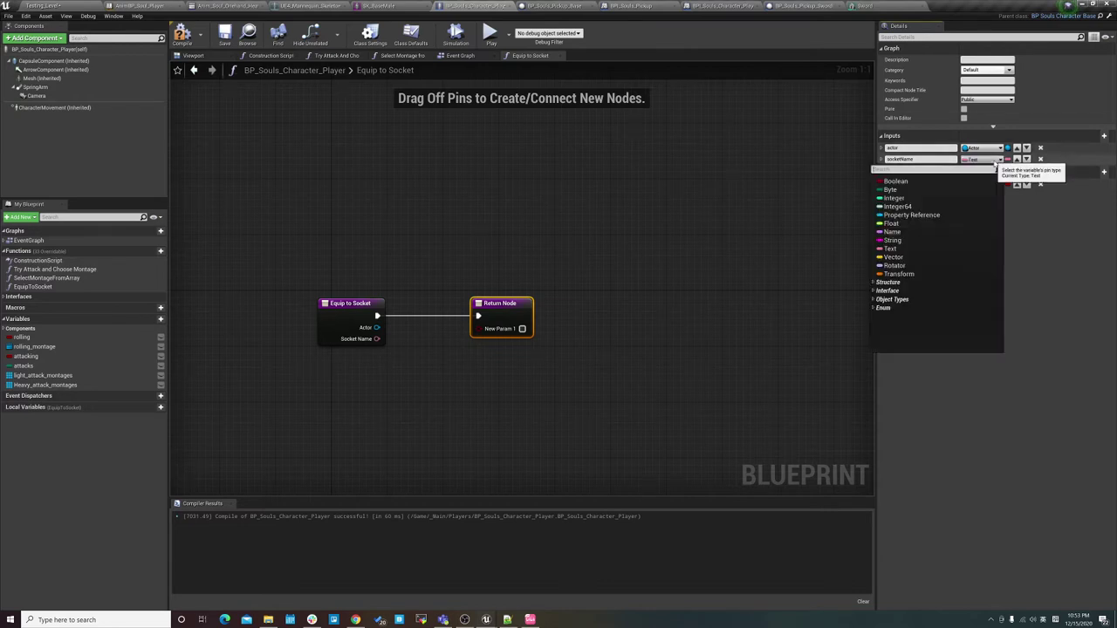
pyautogui.click(899, 233)
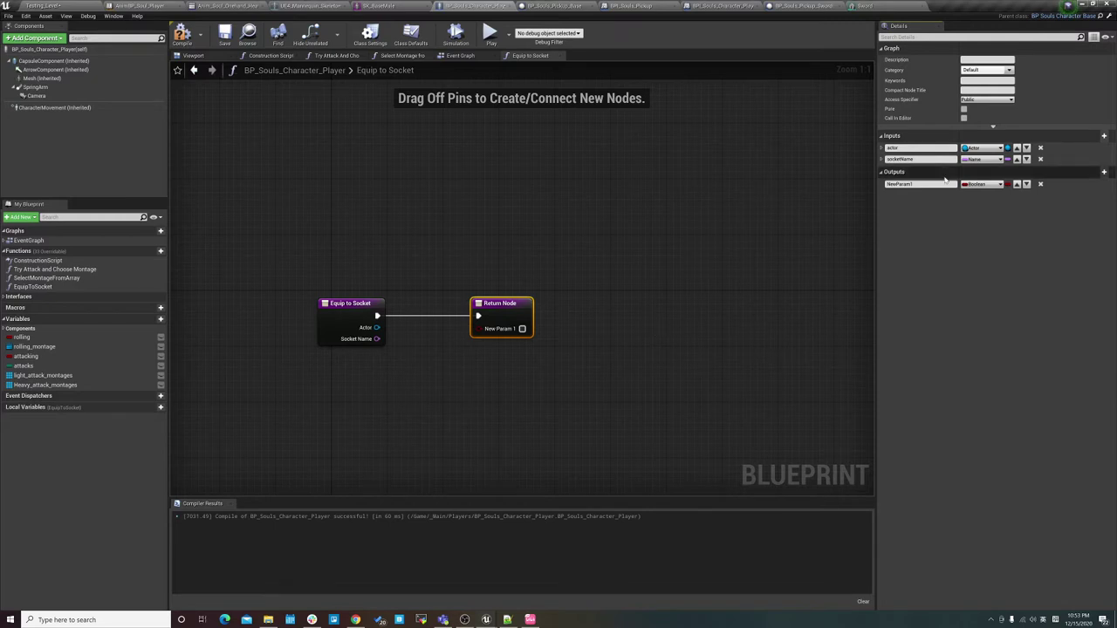
pyautogui.click(1040, 184)
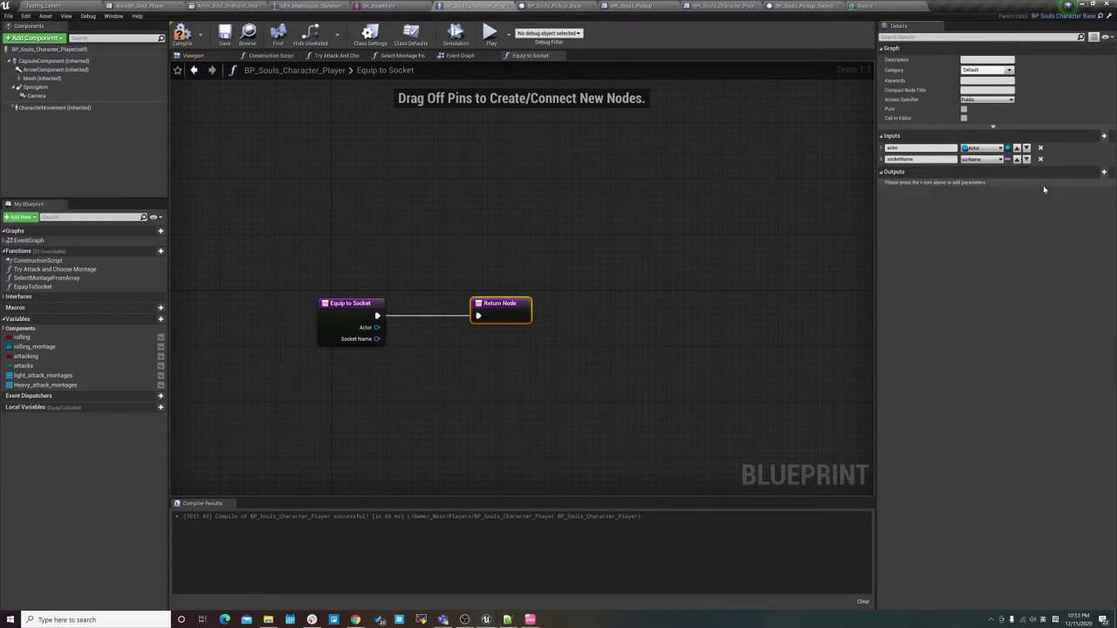
# Compile the blueprint and push the Return Node far right to make room for new nodes.
pyautogui.click(182, 33)
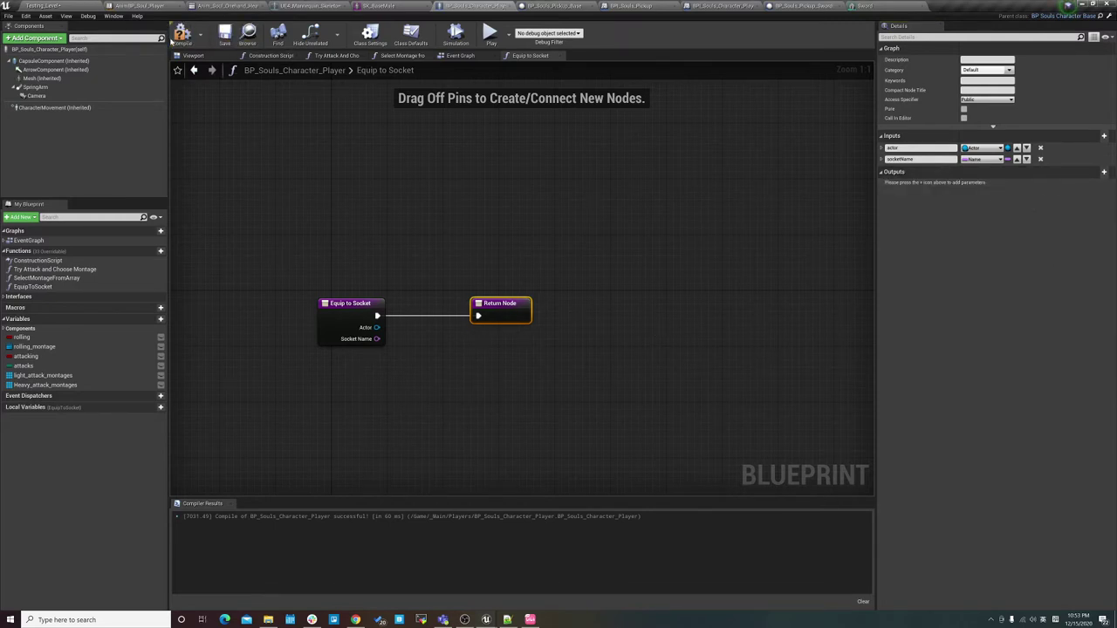
pyautogui.moveTo(481, 300); pyautogui.dragTo(579, 293)
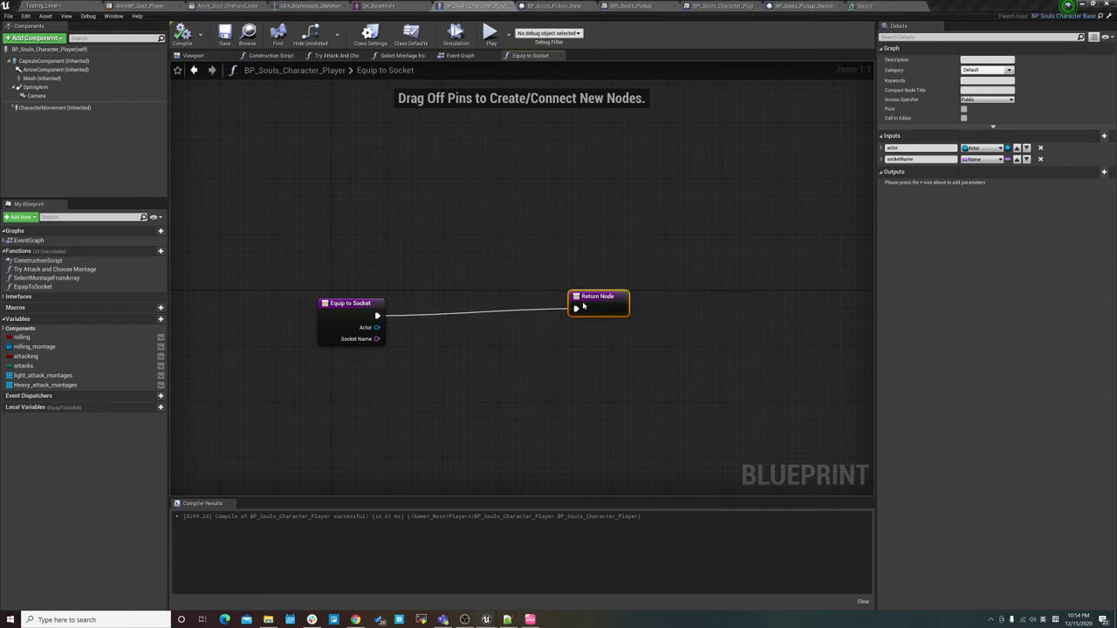
pyautogui.moveTo(583, 305); pyautogui.dragTo(666, 312)
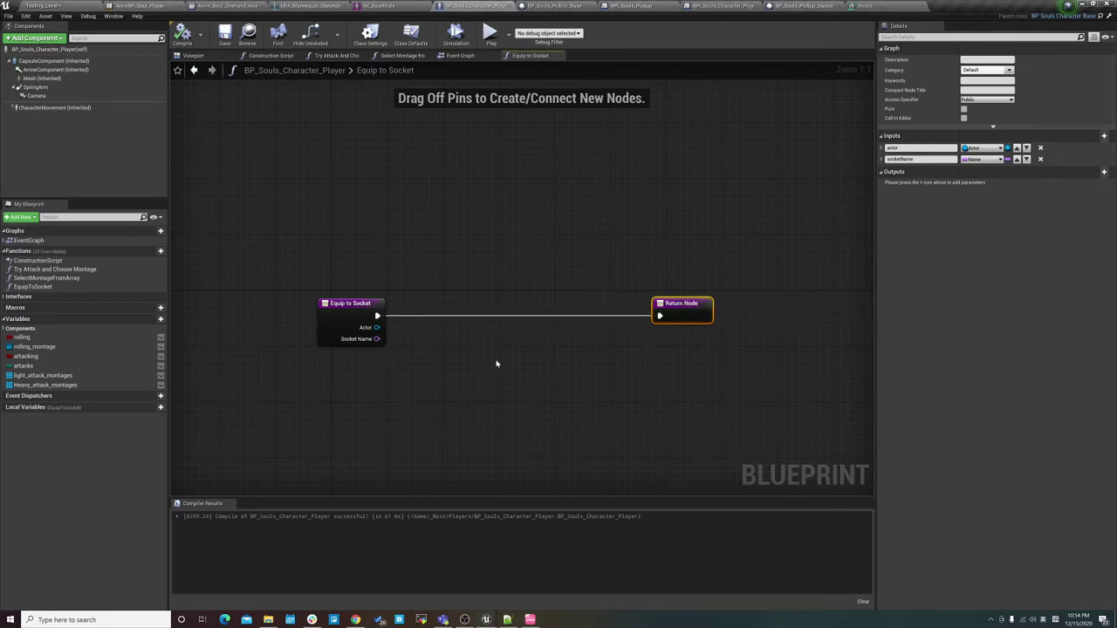
pyautogui.moveTo(497, 364); pyautogui.dragTo(441, 358, button='right')
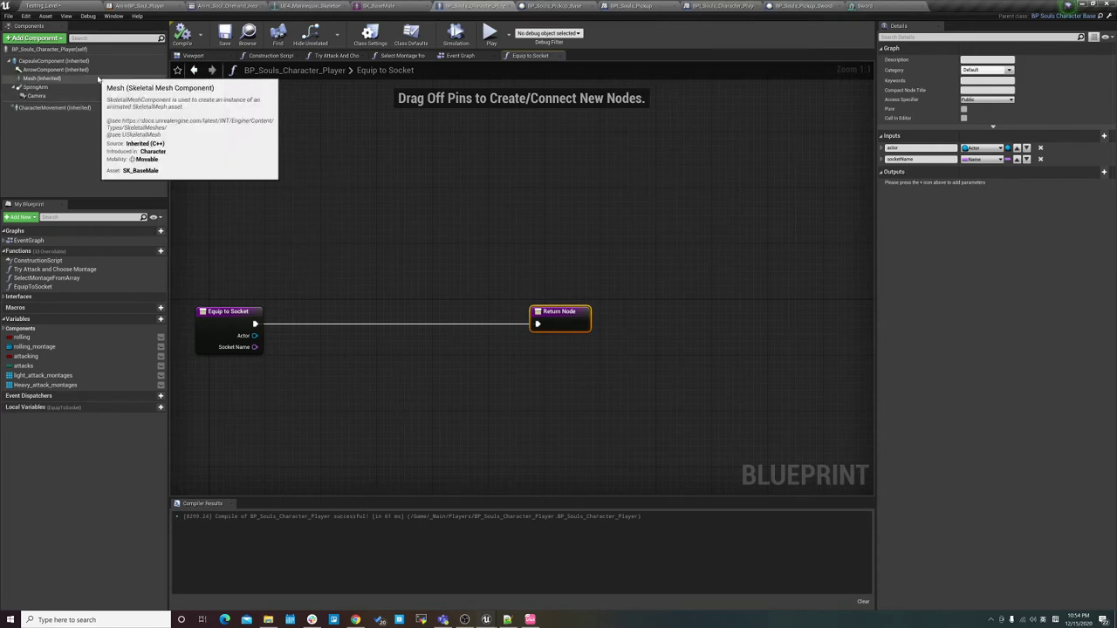
pyautogui.moveTo(543, 305); pyautogui.dragTo(571, 304)
pyautogui.moveTo(324, 282); pyautogui.dragTo(341, 252, button='right')
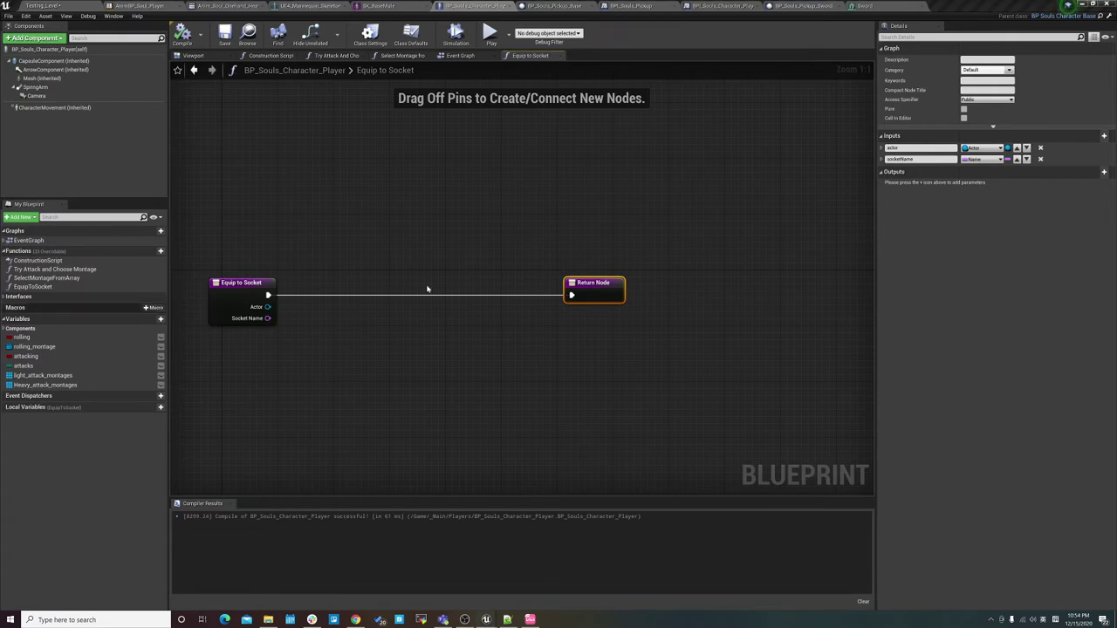
pyautogui.moveTo(426, 306); pyautogui.dragTo(470, 312, button='right')
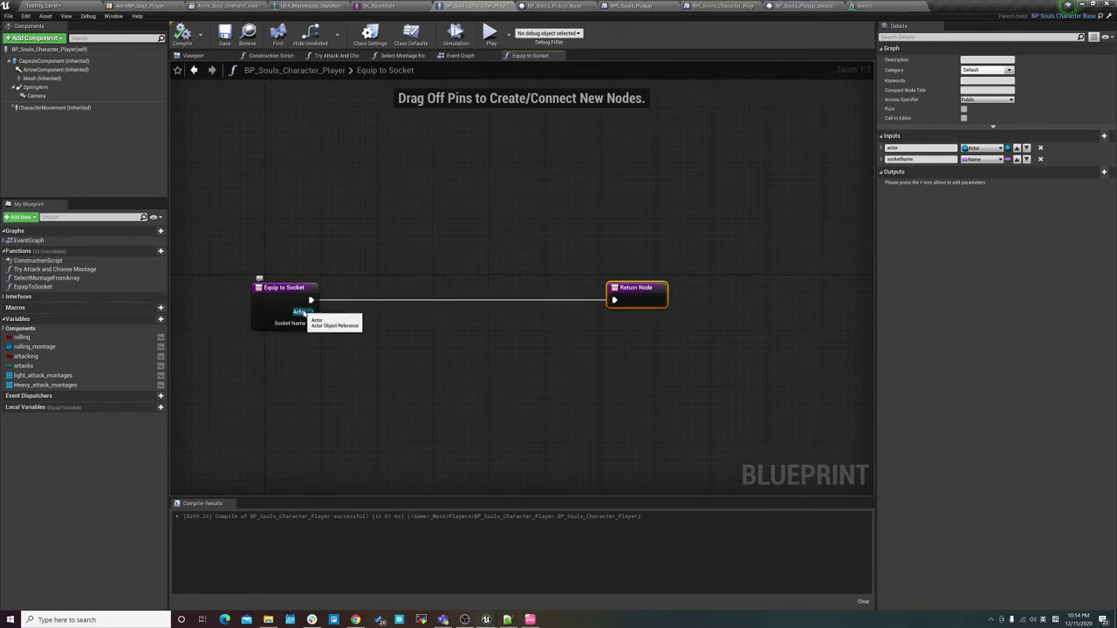
pyautogui.moveTo(305, 312); pyautogui.dragTo(343, 314)
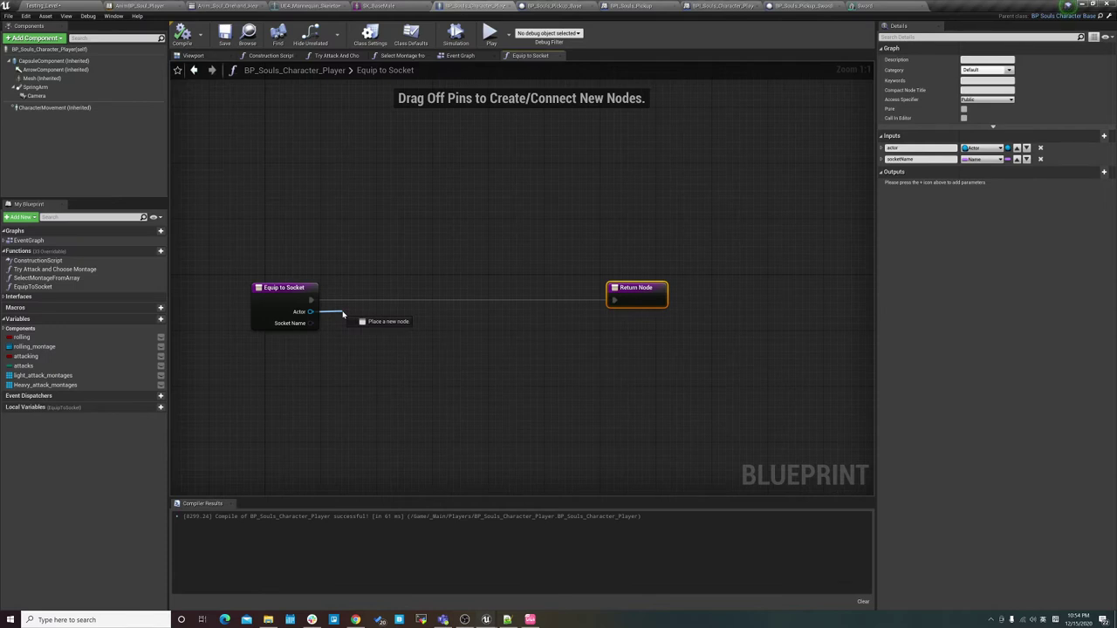
# Add Set Disable Physics targeting the actor input and wire it as the function's first action.
pyautogui.moveTo(343, 314); pyautogui.dragTo(397, 310)
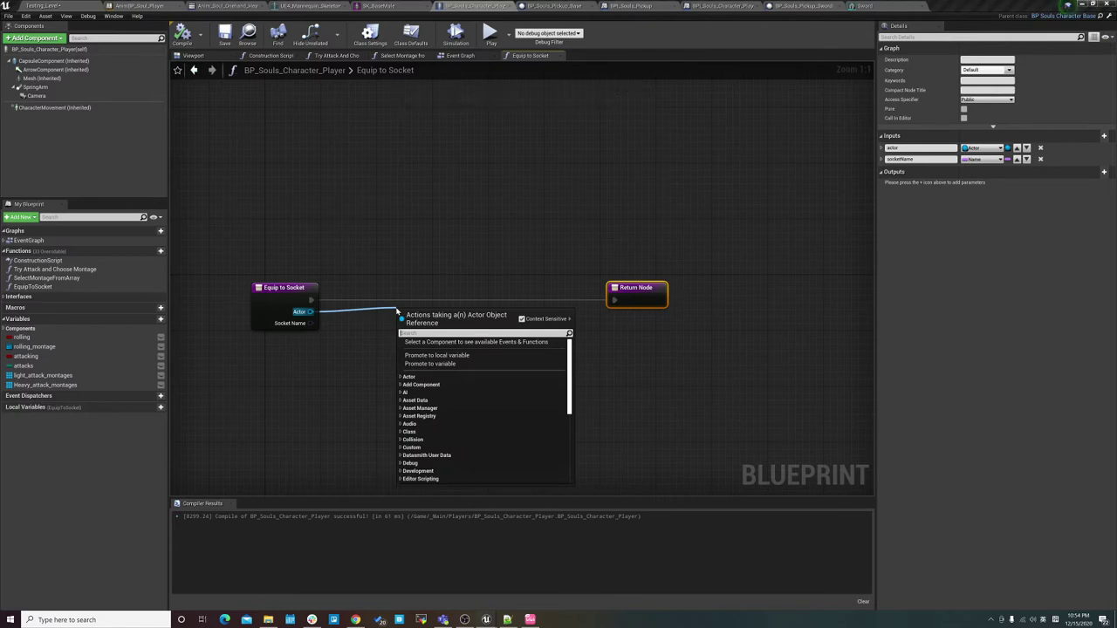
pyautogui.write('disabl')
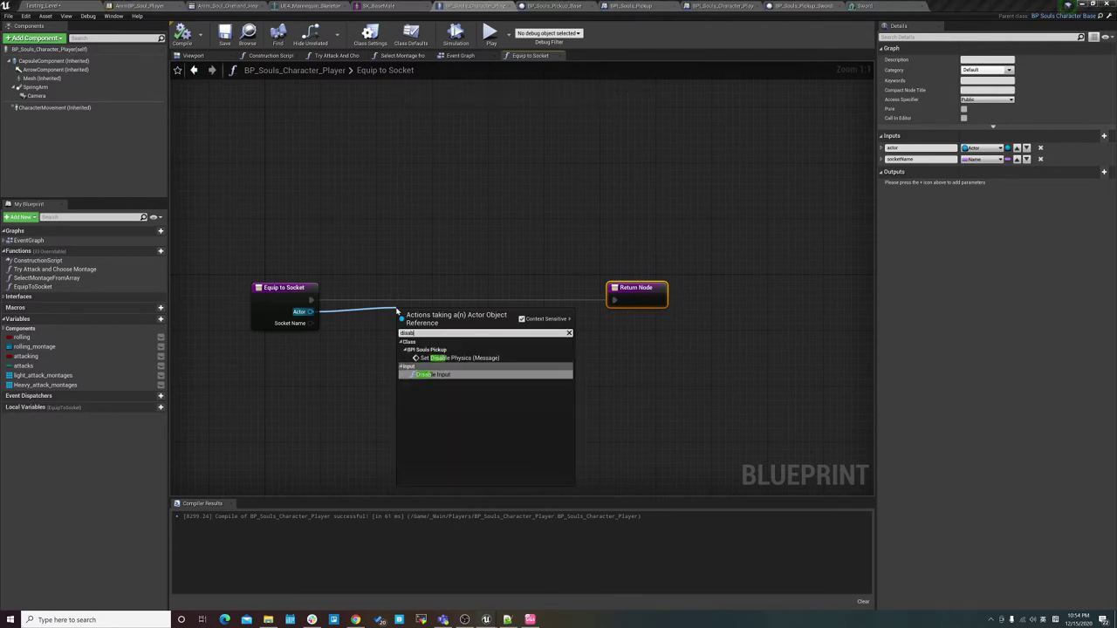
pyautogui.click(460, 358)
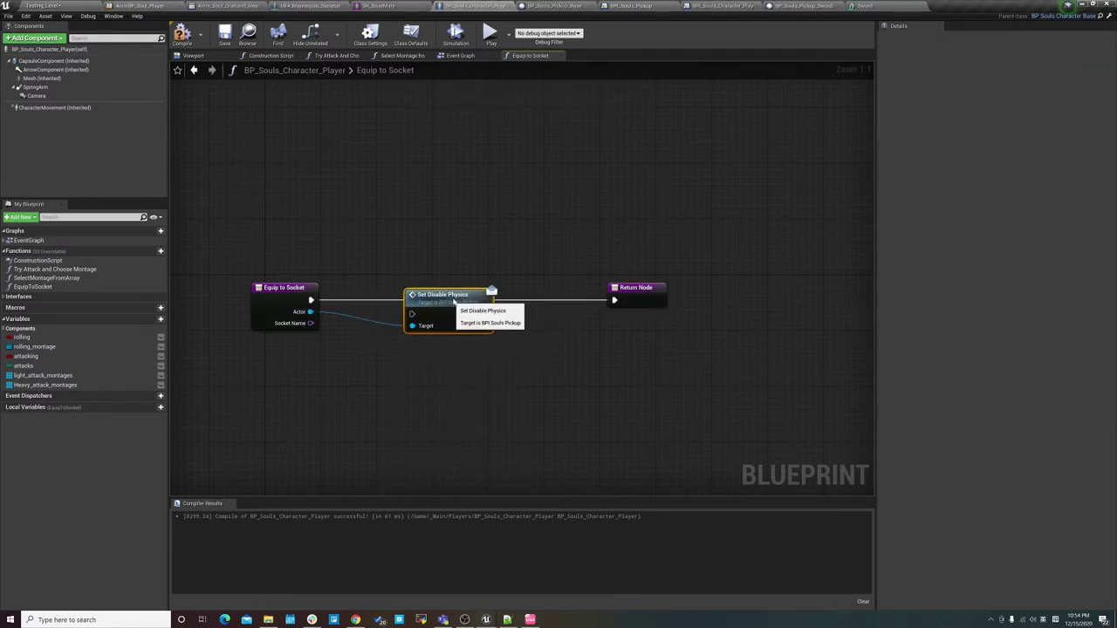
pyautogui.moveTo(454, 302); pyautogui.dragTo(457, 290)
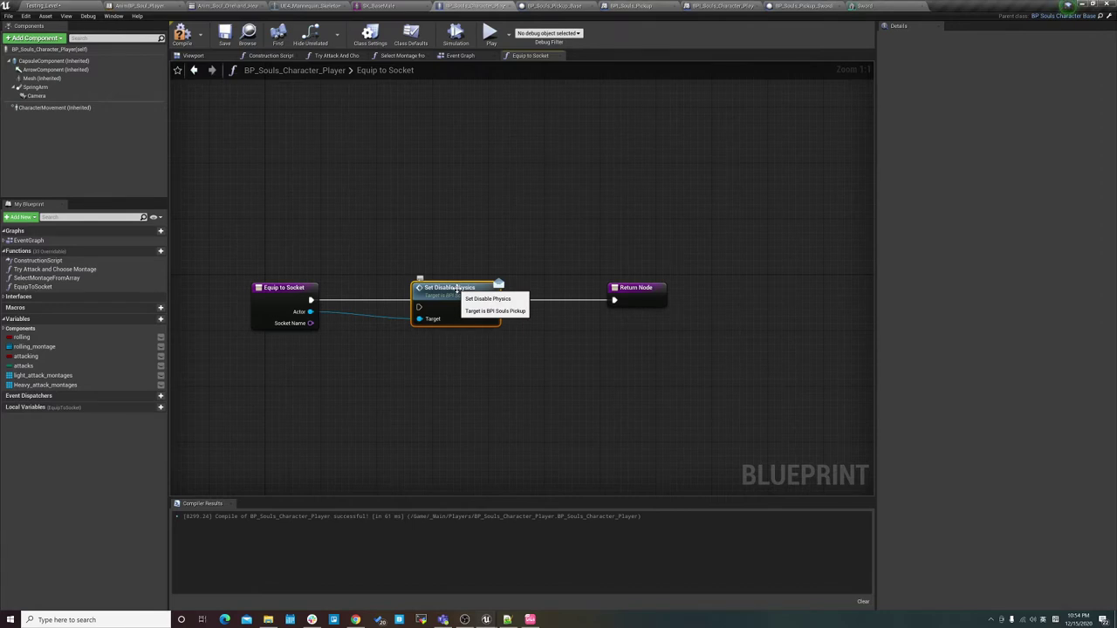
pyautogui.moveTo(456, 289); pyautogui.dragTo(468, 287)
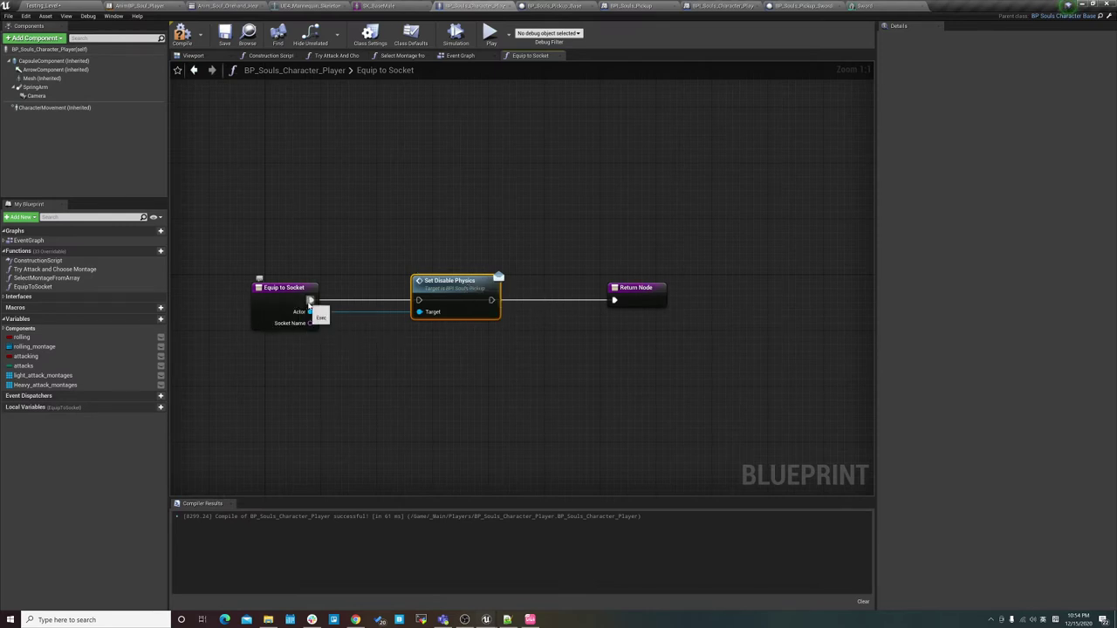
pyautogui.moveTo(311, 300)
pyautogui.mouseDown()
pyautogui.moveTo(453, 284)
pyautogui.moveTo(423, 286)
pyautogui.mouseUp()
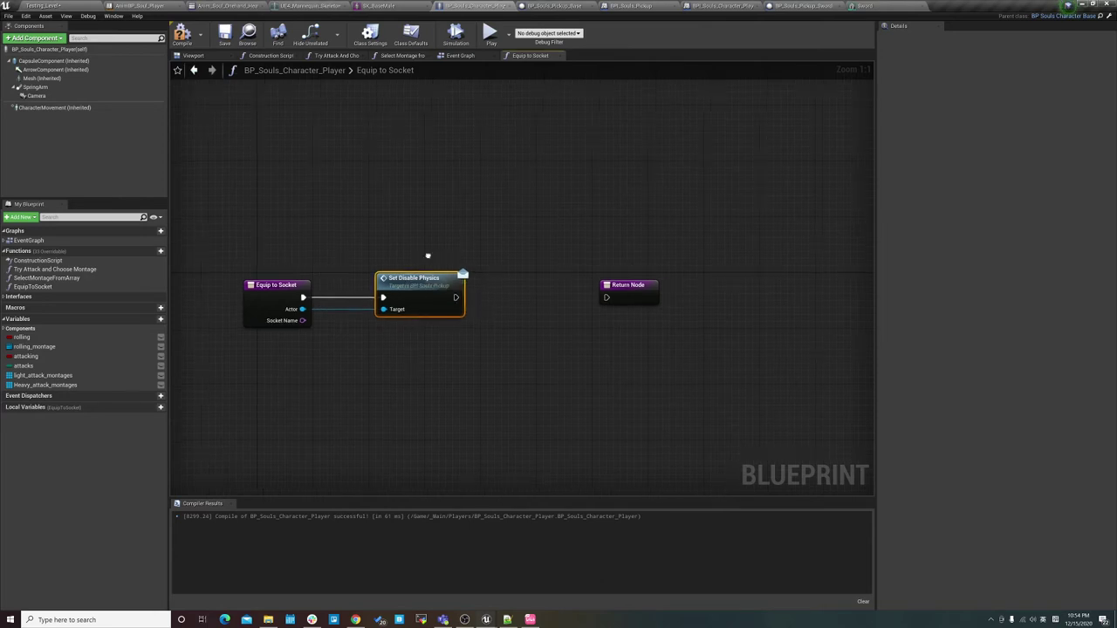
pyautogui.moveTo(429, 308); pyautogui.dragTo(398, 303, button='right')
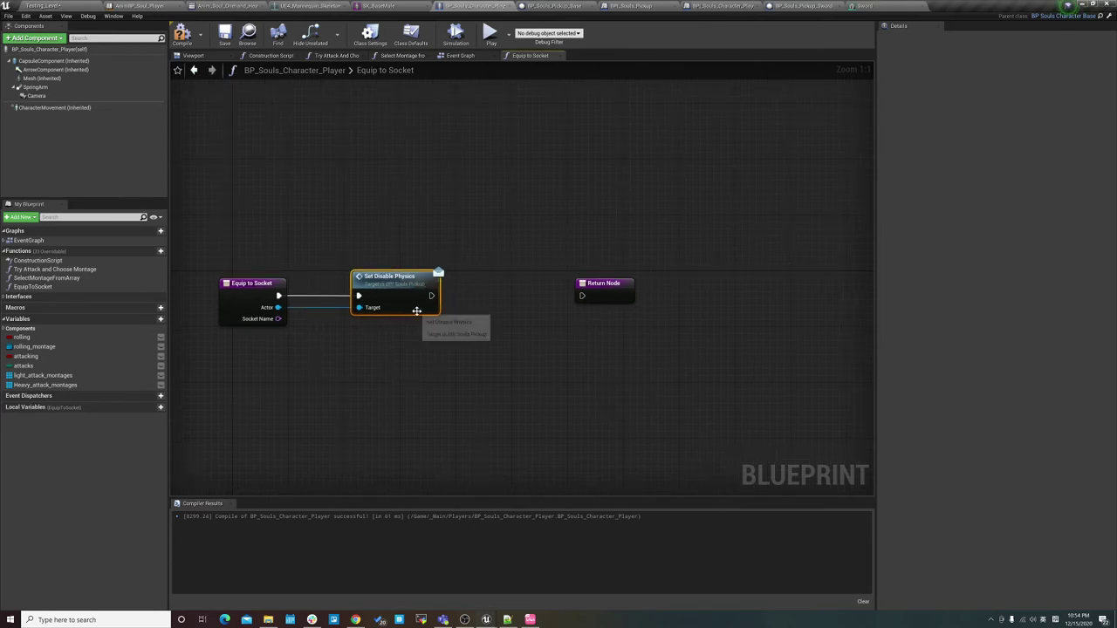
pyautogui.moveTo(604, 284); pyautogui.dragTo(644, 284)
# Place a getter for the character's Mesh component in the Equip to Socket graph.
pyautogui.moveTo(262, 302); pyautogui.dragTo(223, 301, button='right')
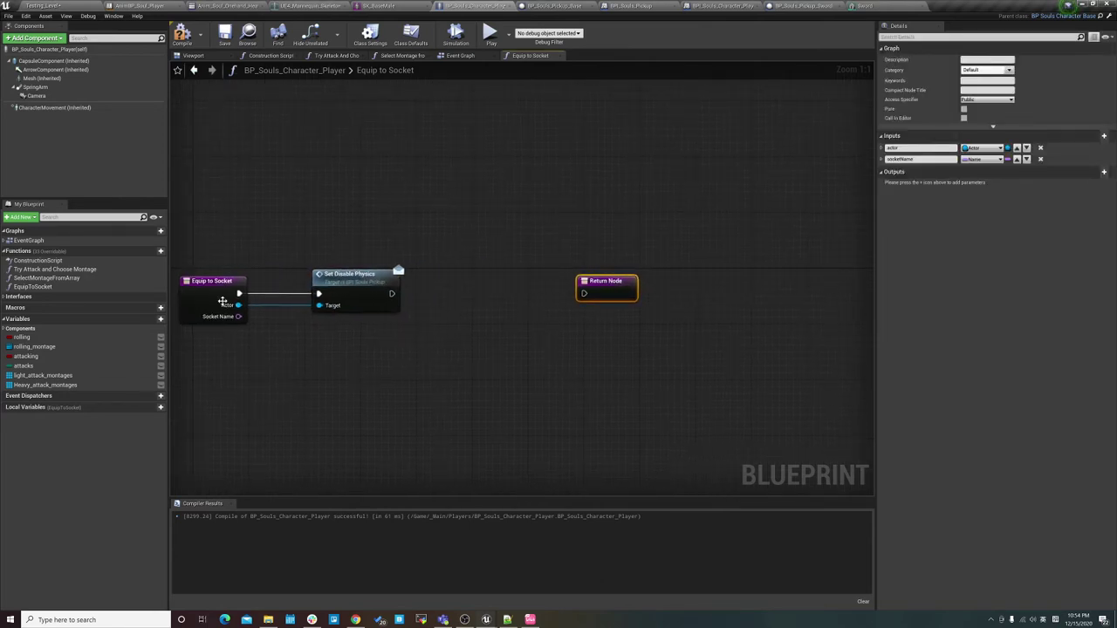
pyautogui.moveTo(411, 308); pyautogui.dragTo(418, 328, button='right')
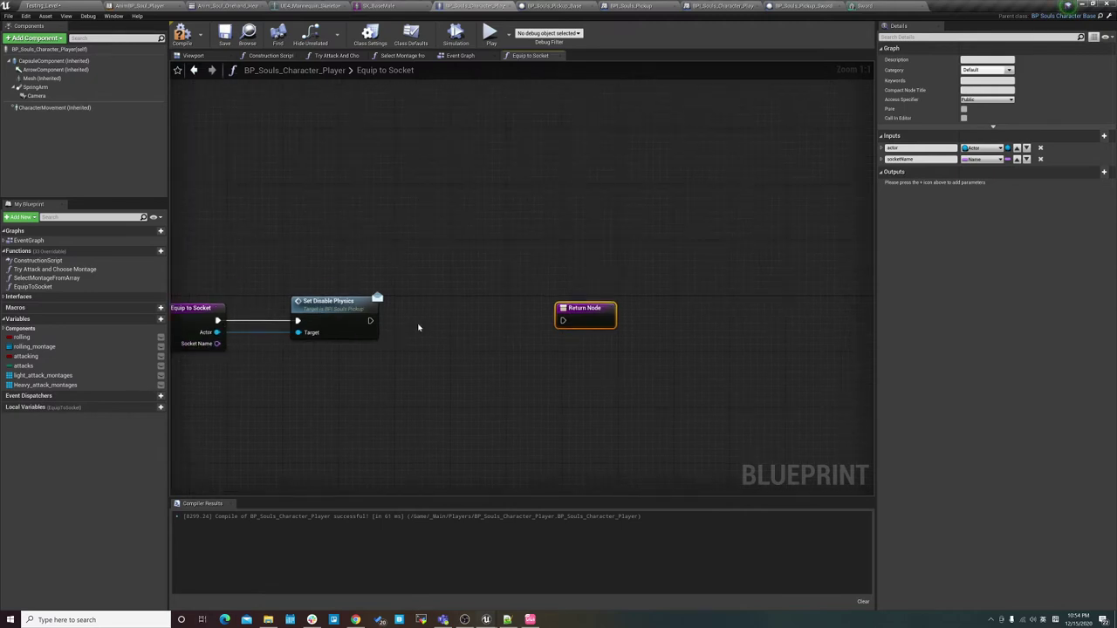
pyautogui.moveTo(41, 77); pyautogui.dragTo(402, 381)
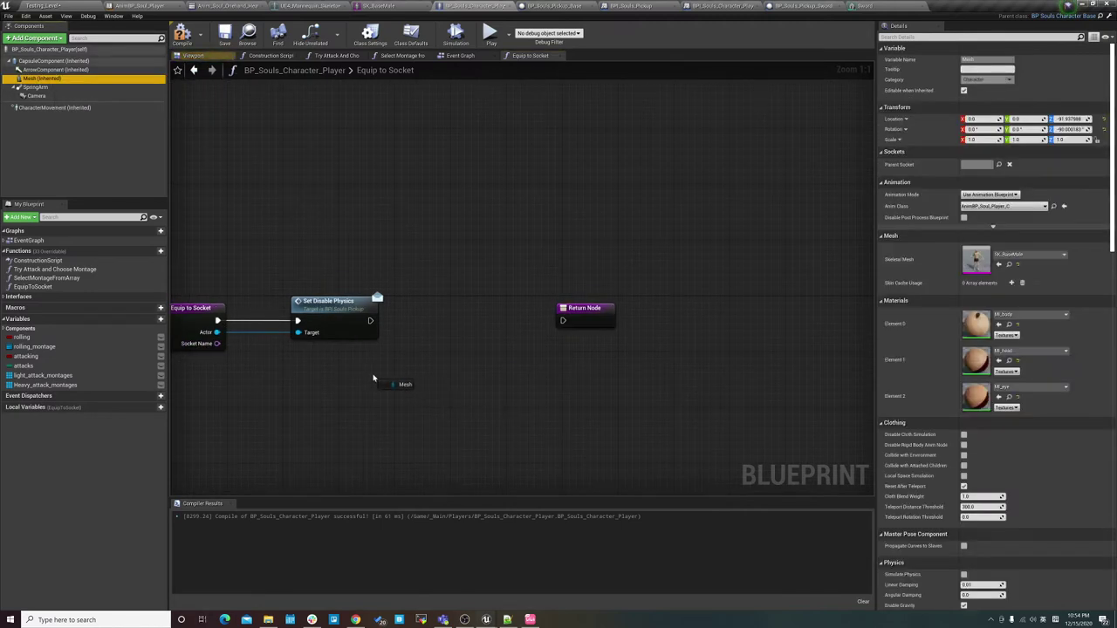
pyautogui.moveTo(414, 350); pyautogui.dragTo(419, 300, button='right')
# Add AttachActorToComponent after Set Disable Physics and rearrange the nodes around it.
pyautogui.moveTo(372, 291); pyautogui.dragTo(487, 273)
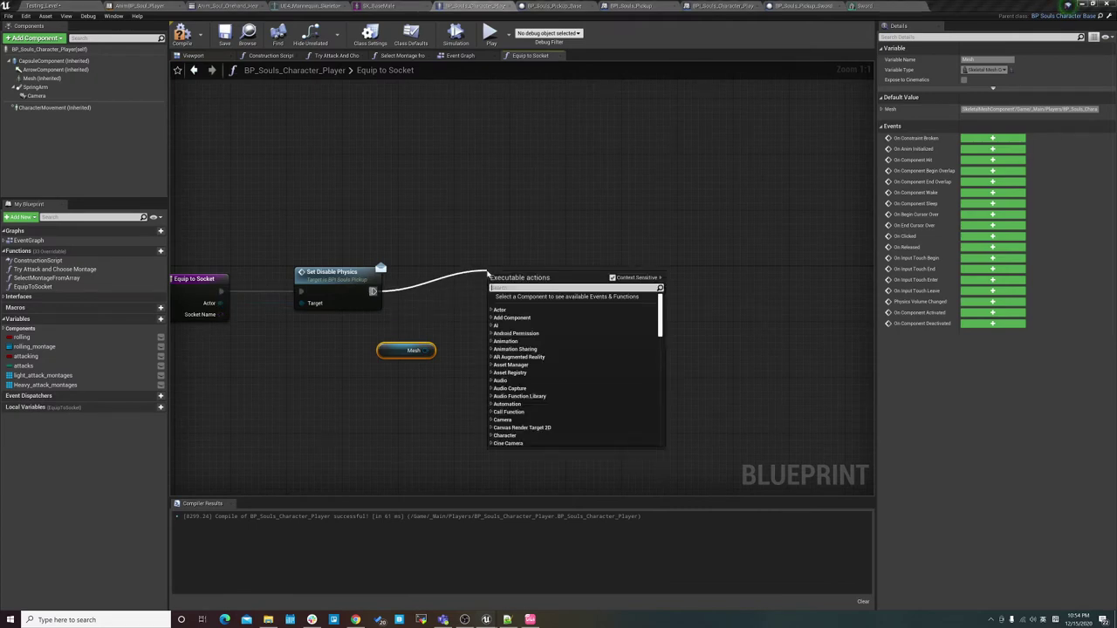
pyautogui.write('attac')
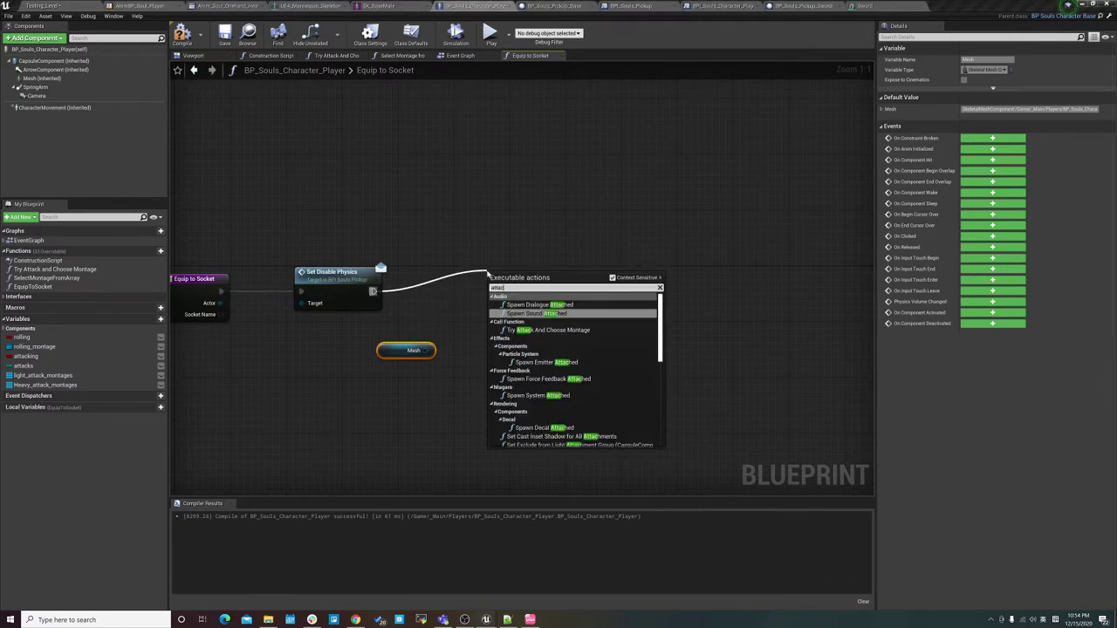
pyautogui.write('hactor')
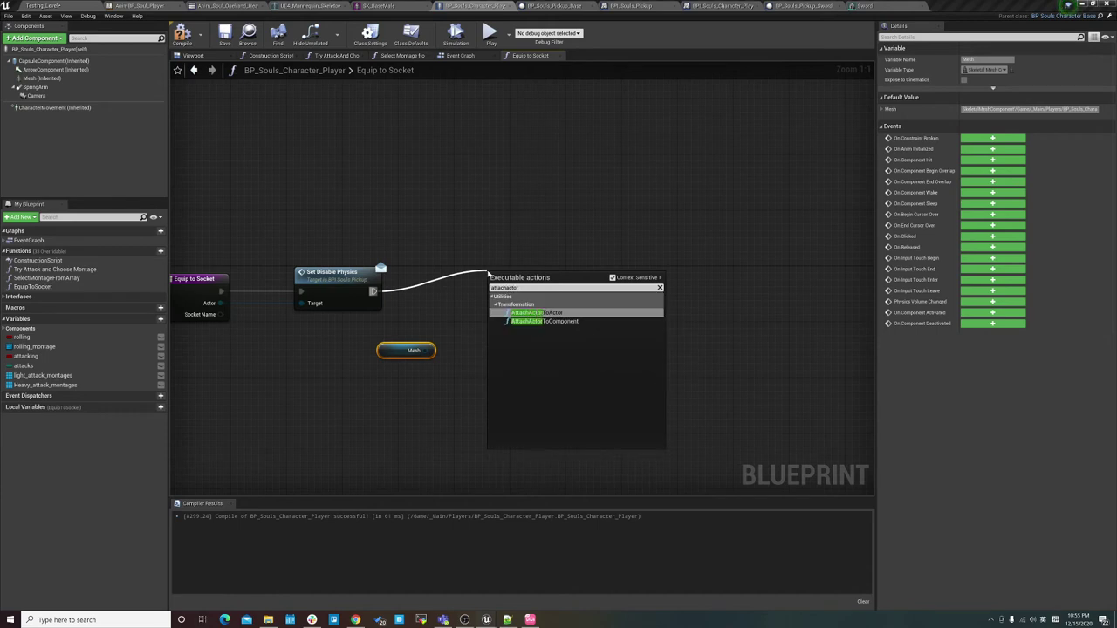
pyautogui.press('Down')
pyautogui.press('Return')
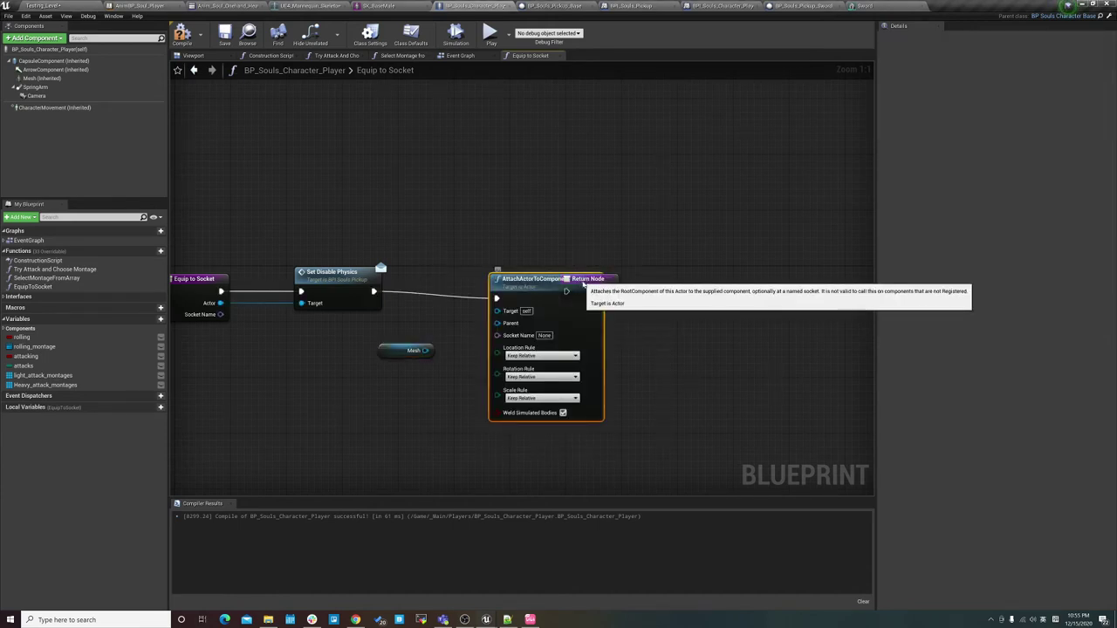
pyautogui.moveTo(524, 280); pyautogui.dragTo(512, 266)
pyautogui.moveTo(600, 280); pyautogui.dragTo(698, 287)
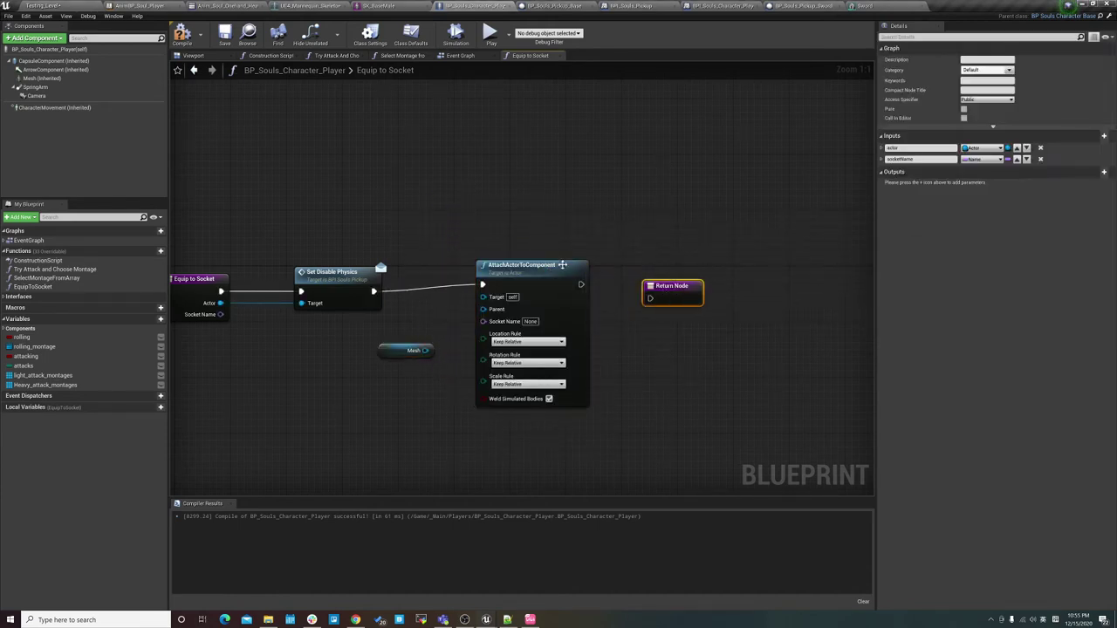
pyautogui.moveTo(488, 261); pyautogui.dragTo(510, 267)
pyautogui.moveTo(465, 248); pyautogui.dragTo(488, 238, button='right')
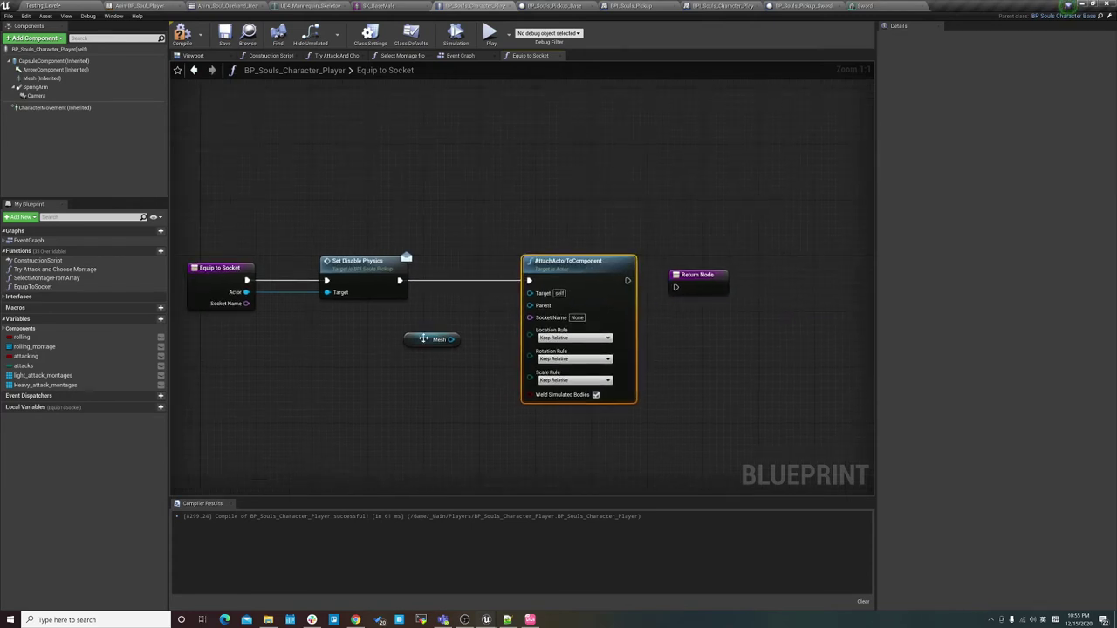
pyautogui.moveTo(427, 343); pyautogui.dragTo(427, 373)
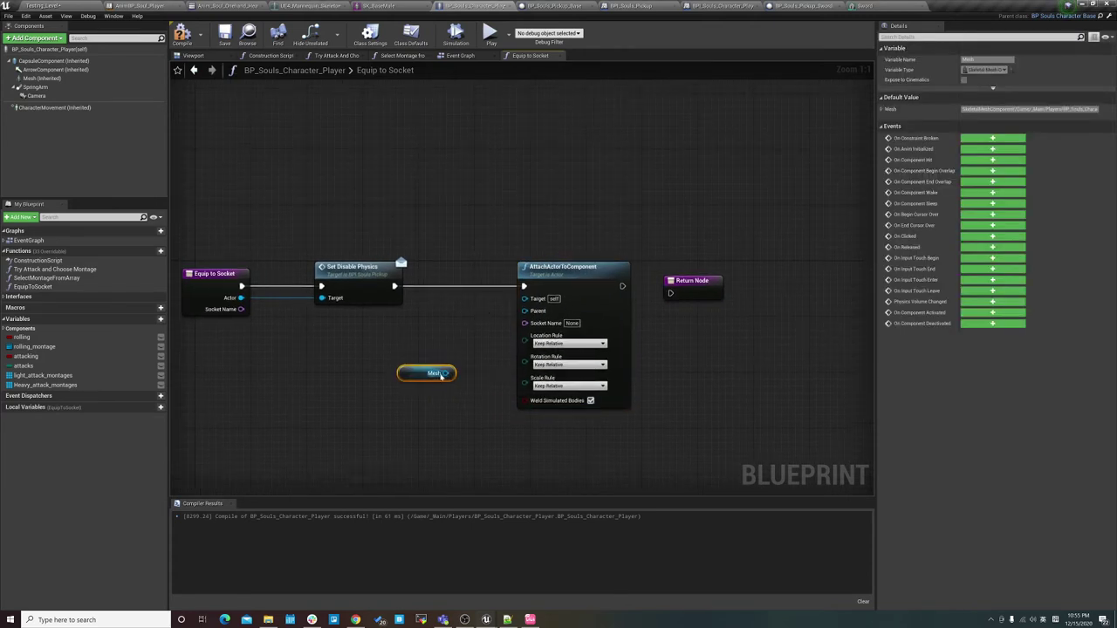
pyautogui.moveTo(440, 375); pyautogui.dragTo(428, 371, button='right')
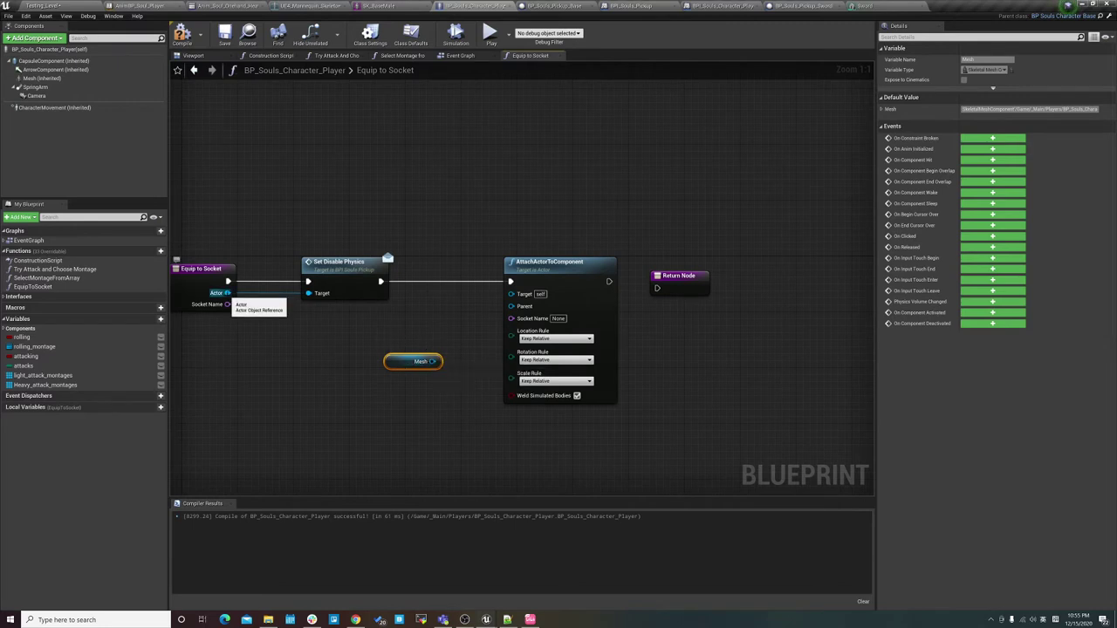
# Wire the actor input to the attach Target and the Mesh to Parent.
pyautogui.moveTo(226, 292); pyautogui.dragTo(511, 294)
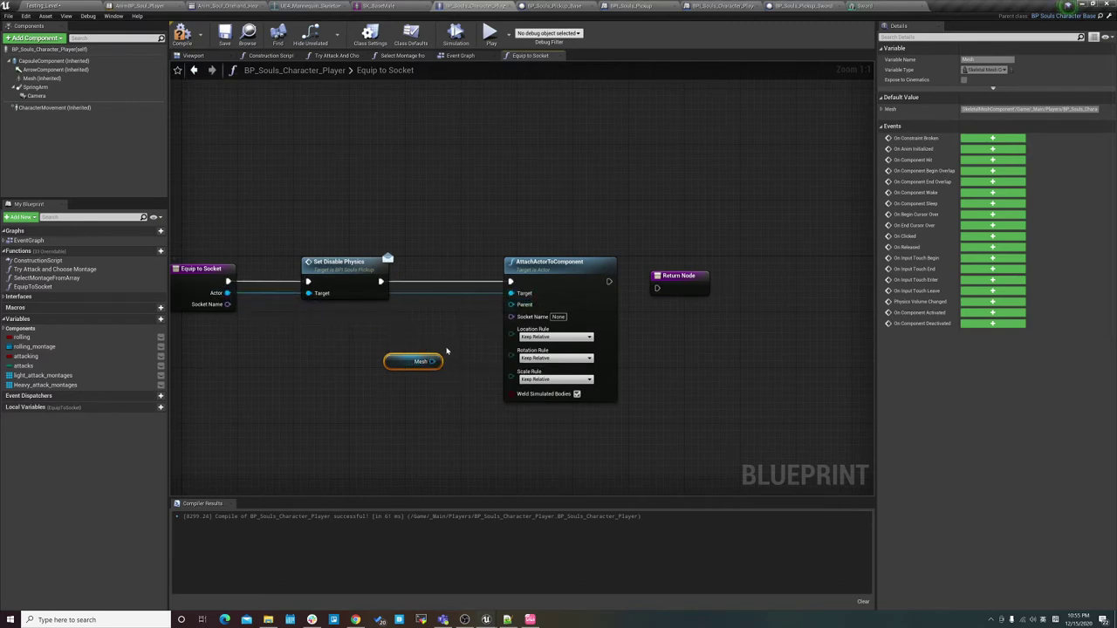
pyautogui.moveTo(446, 350); pyautogui.dragTo(430, 335, button='right')
pyautogui.moveTo(416, 347); pyautogui.dragTo(495, 289)
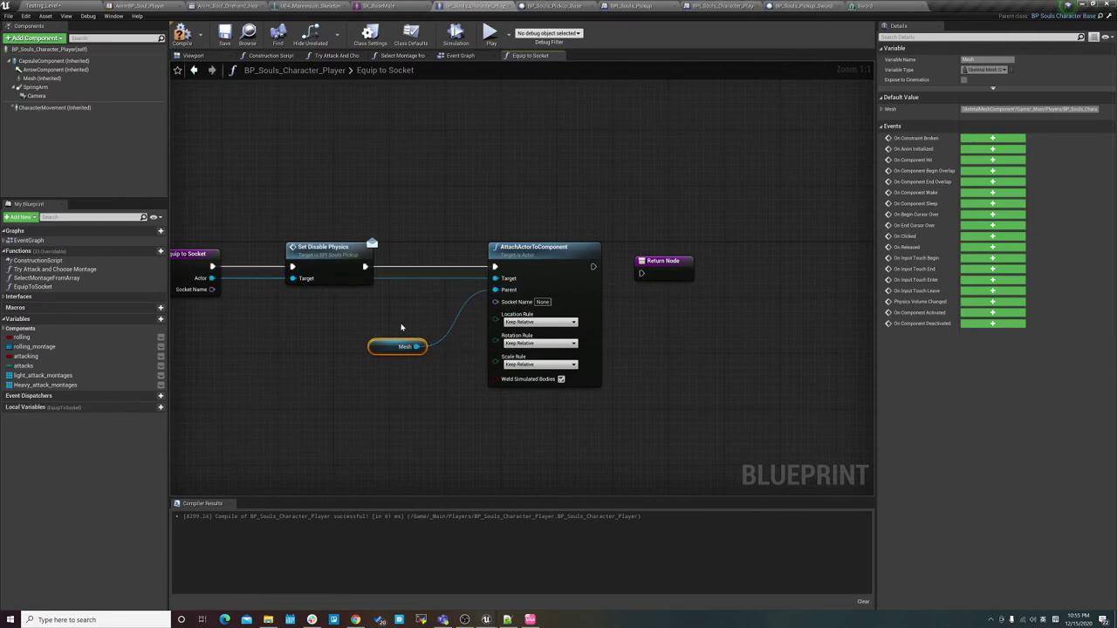
pyautogui.moveTo(397, 346); pyautogui.dragTo(432, 305)
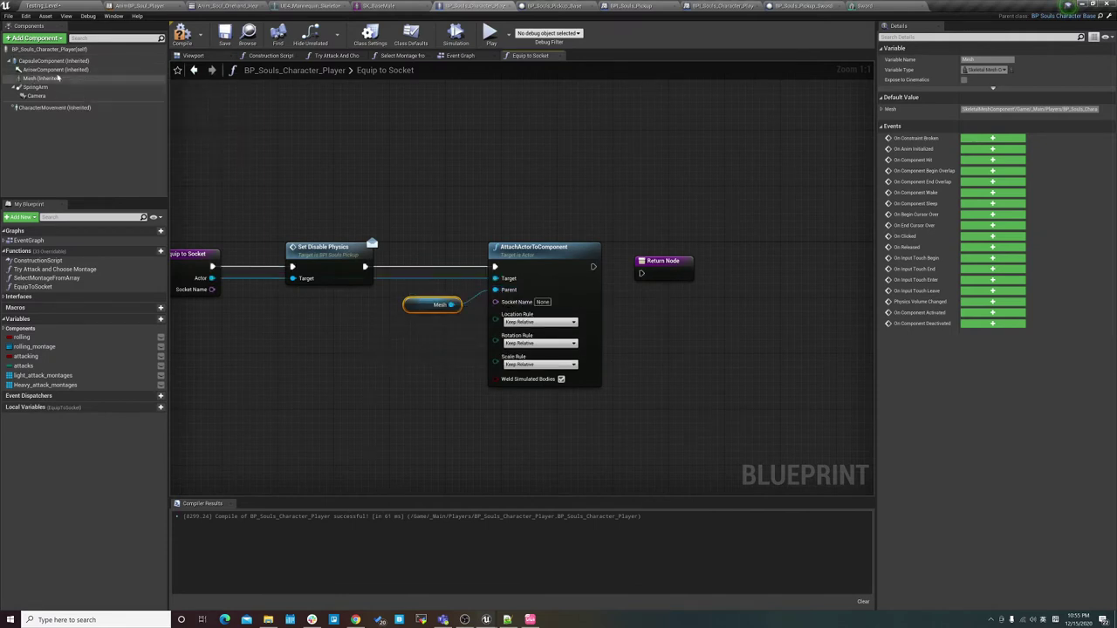
# Inspect the SK_BaseMale skeletal mesh, then reopen the BP_Souls_Character_Player blueprint.
pyautogui.click(52, 6)
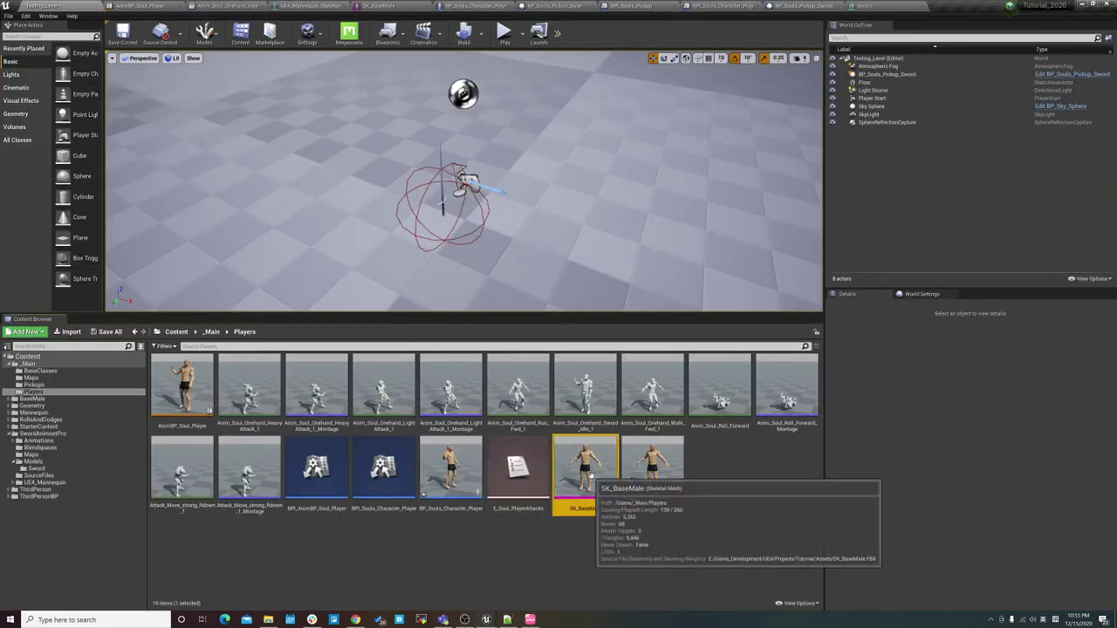
pyautogui.doubleClick(582, 461)
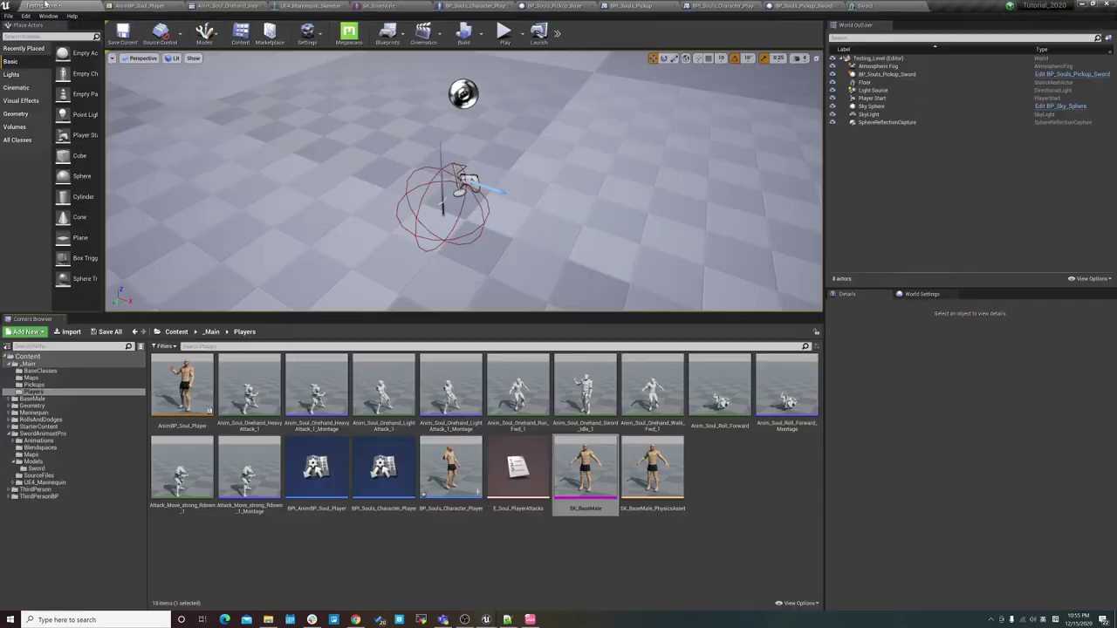
pyautogui.click(48, 6)
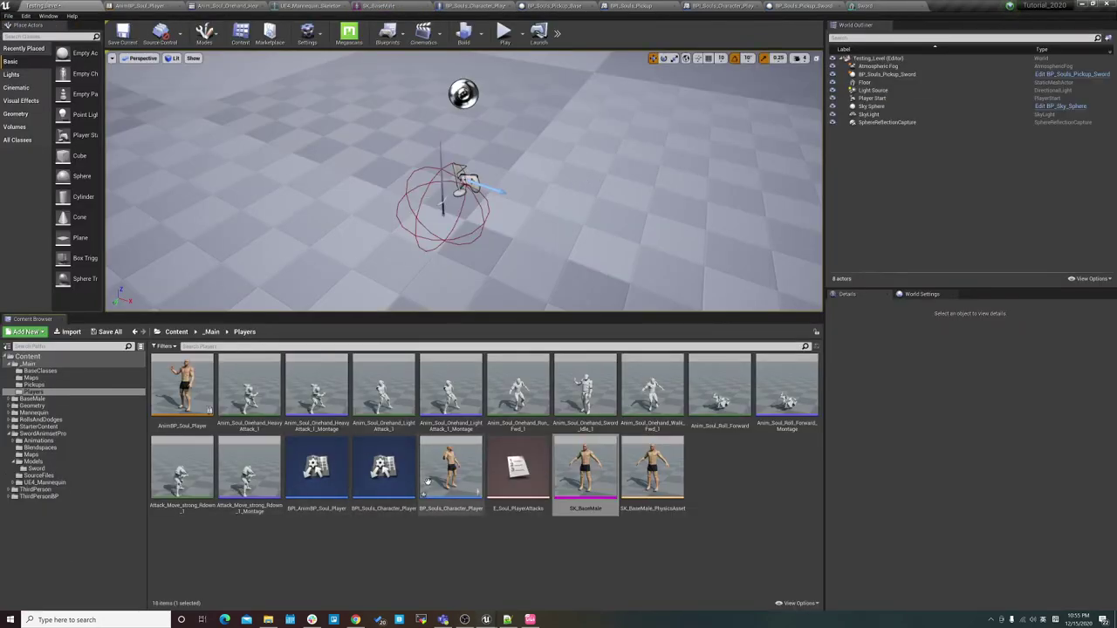
pyautogui.doubleClick(450, 467)
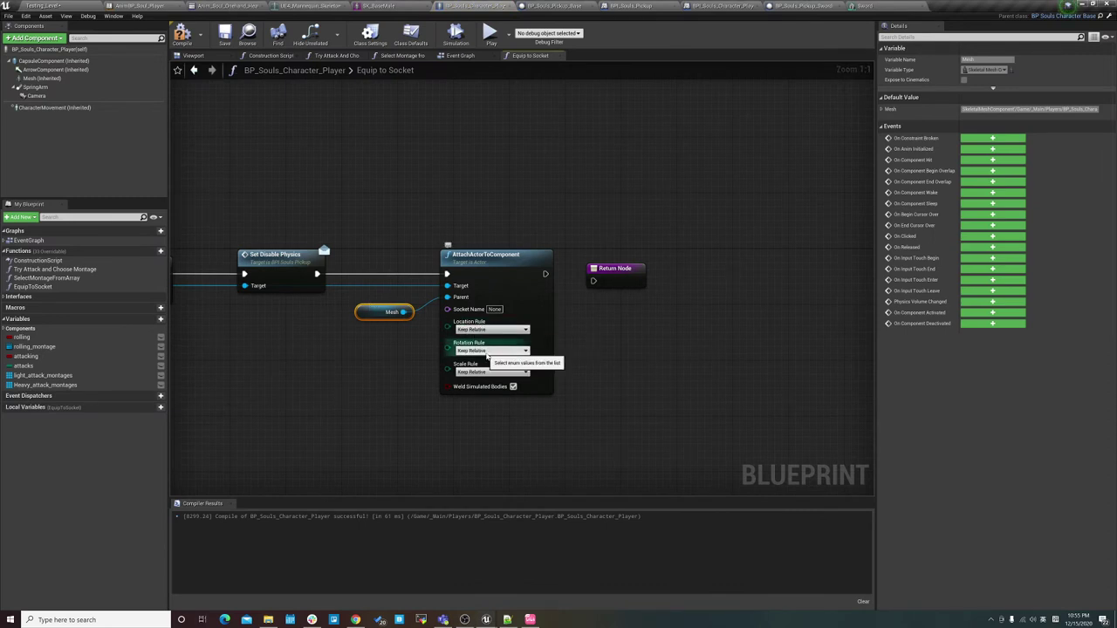
# Set AttachActorToComponent's Location Rule and Rotation Rule to Snap to Target.
pyautogui.moveTo(169, 288); pyautogui.dragTo(331, 323, button='right')
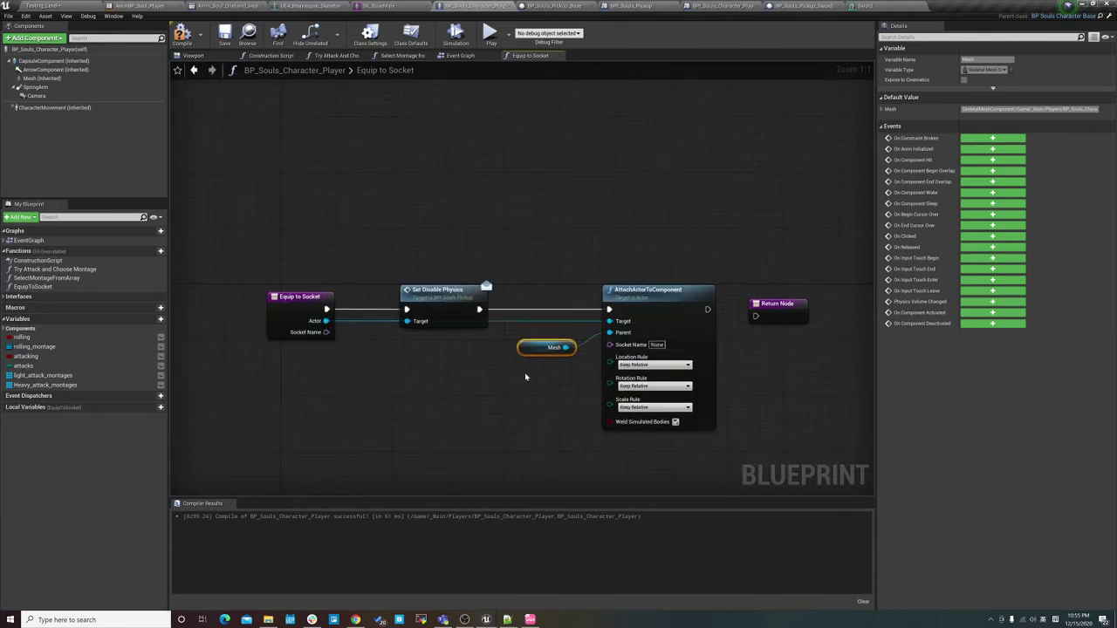
pyautogui.moveTo(525, 377)
pyautogui.mouseDown(button='right')
pyautogui.moveTo(406, 388)
pyautogui.moveTo(379, 342)
pyautogui.mouseUp(button='right')
pyautogui.click(492, 358)
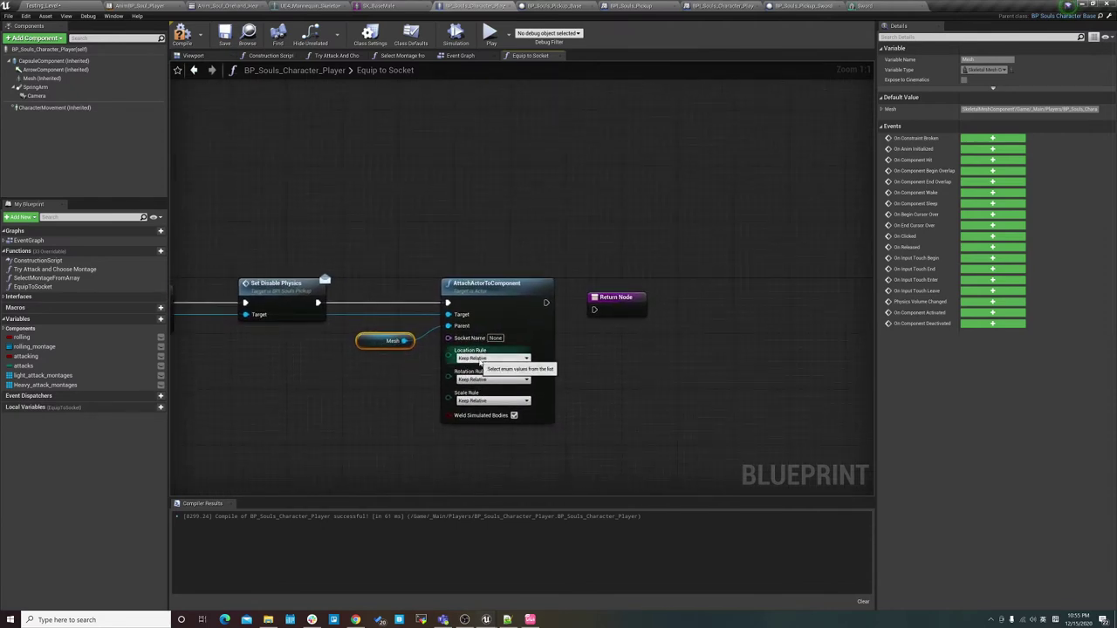
pyautogui.click(628, 364)
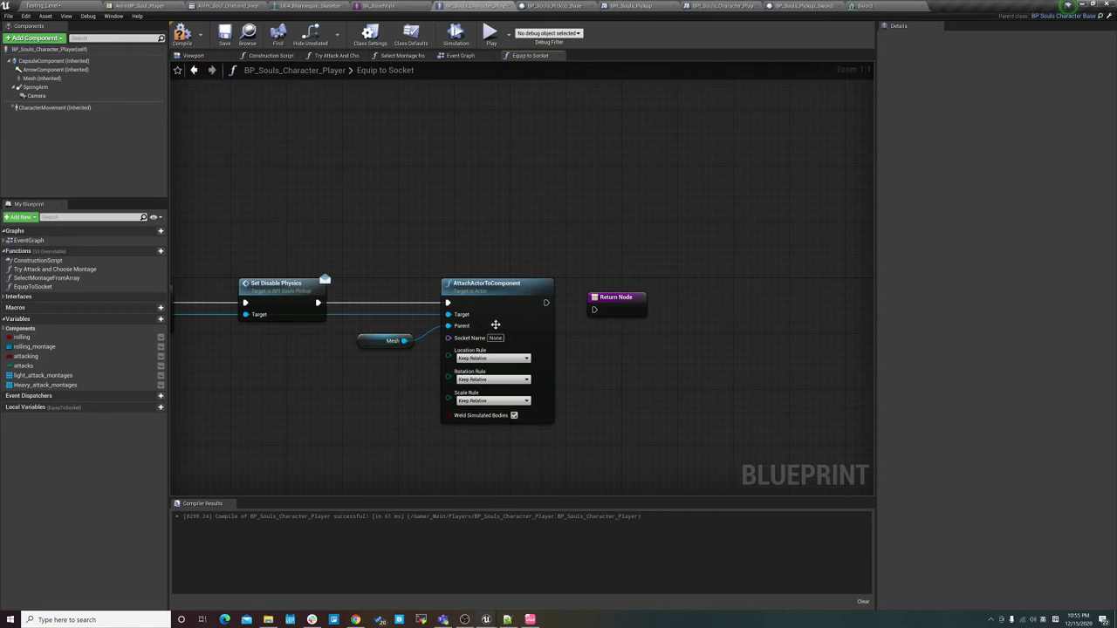
pyautogui.click(493, 358)
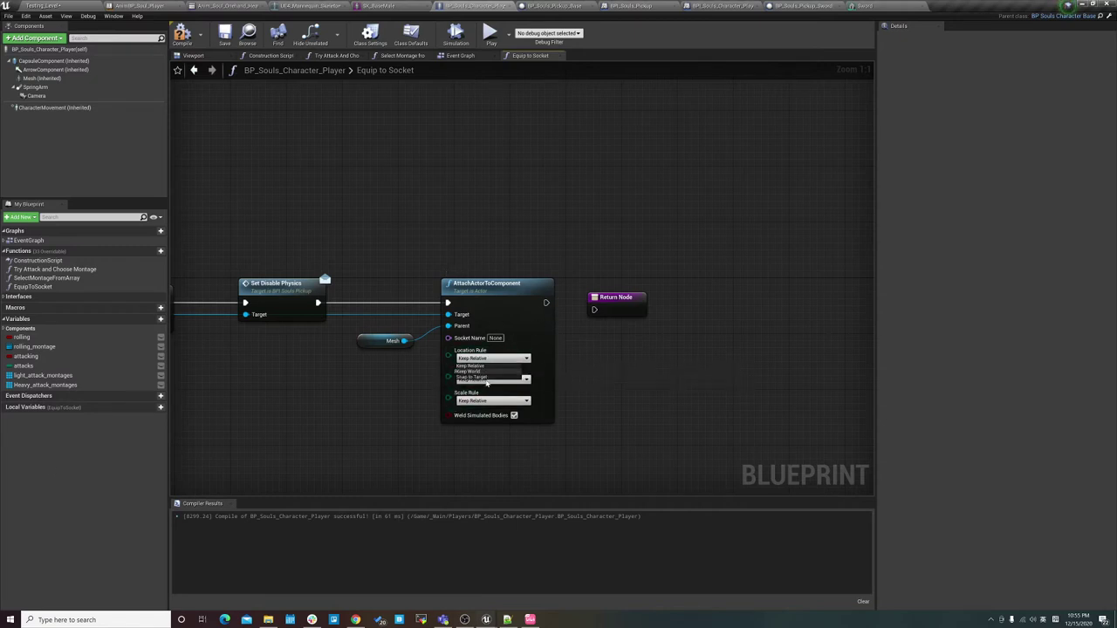
pyautogui.click(491, 381)
pyautogui.click(493, 380)
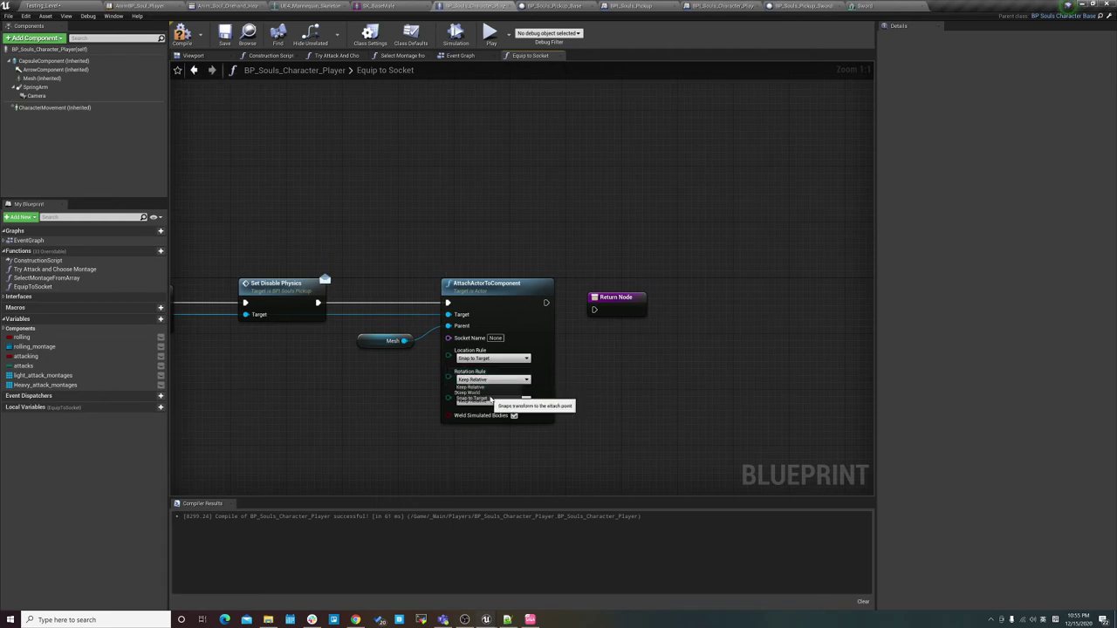
pyautogui.click(488, 399)
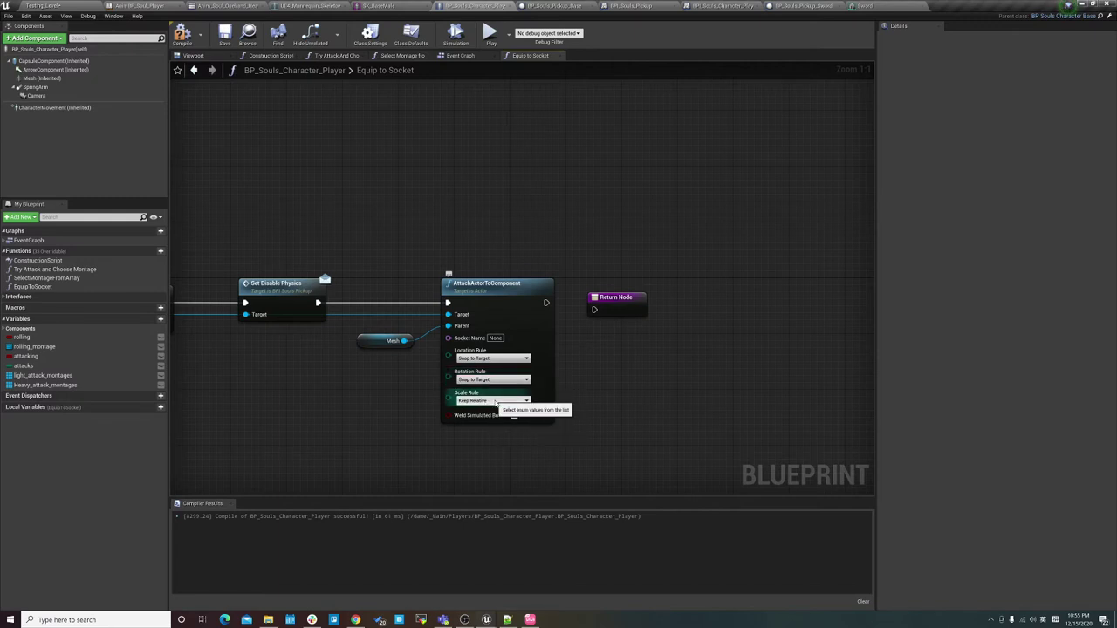
# Connect Equip to Socket's Socket Name input to the attach node's Socket Name pin.
pyautogui.moveTo(556, 392); pyautogui.dragTo(599, 408, button='right')
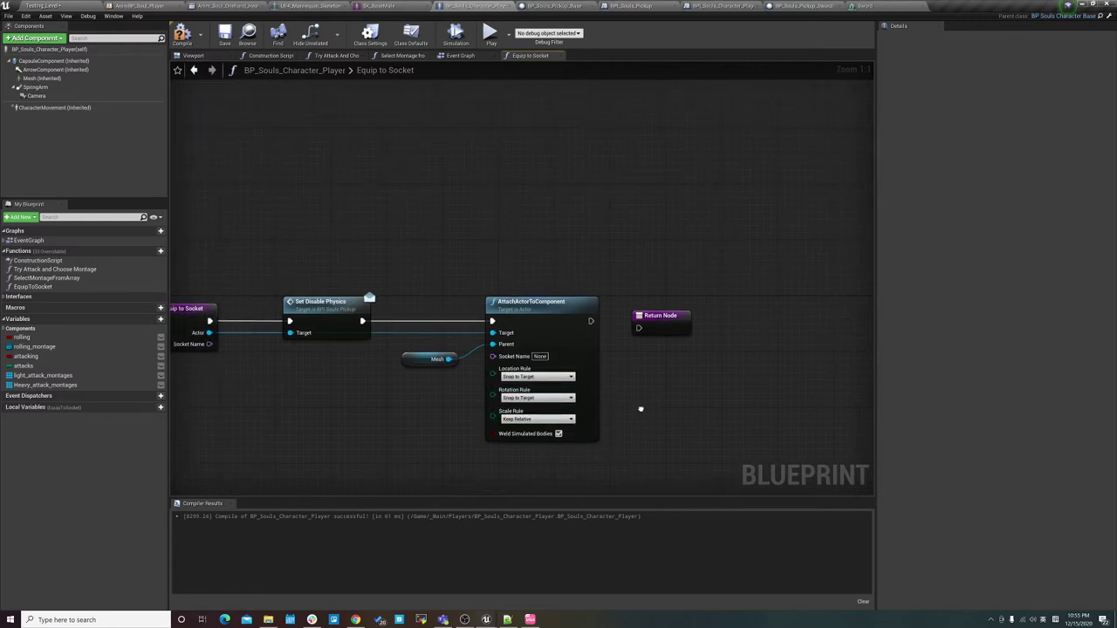
pyautogui.click(419, 358)
pyautogui.moveTo(419, 357); pyautogui.dragTo(444, 276, button='right')
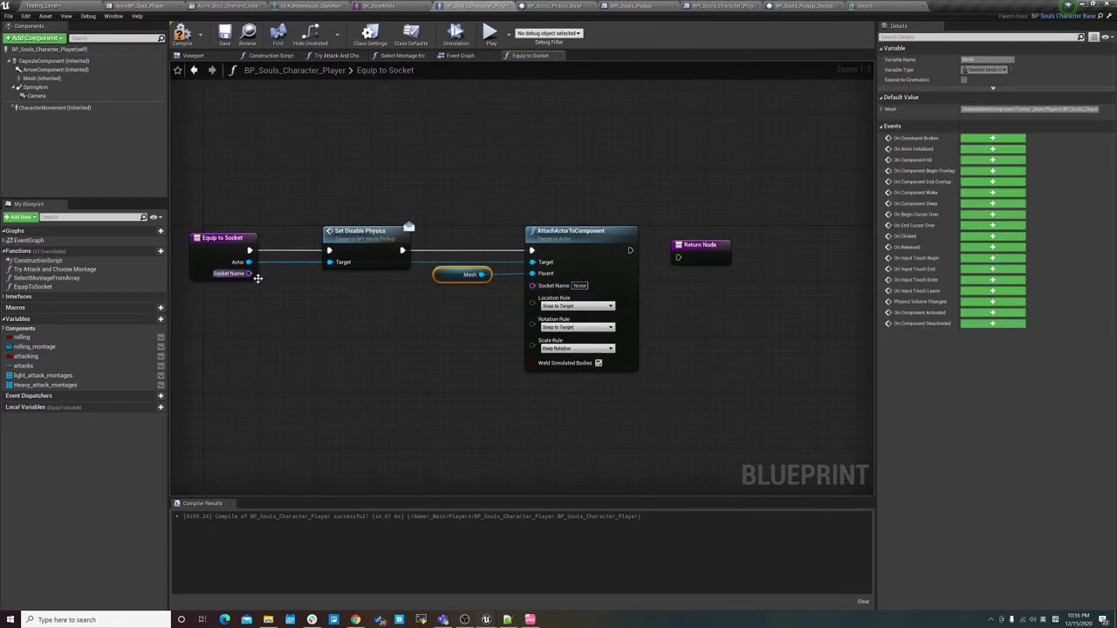
pyautogui.moveTo(250, 273); pyautogui.dragTo(532, 285)
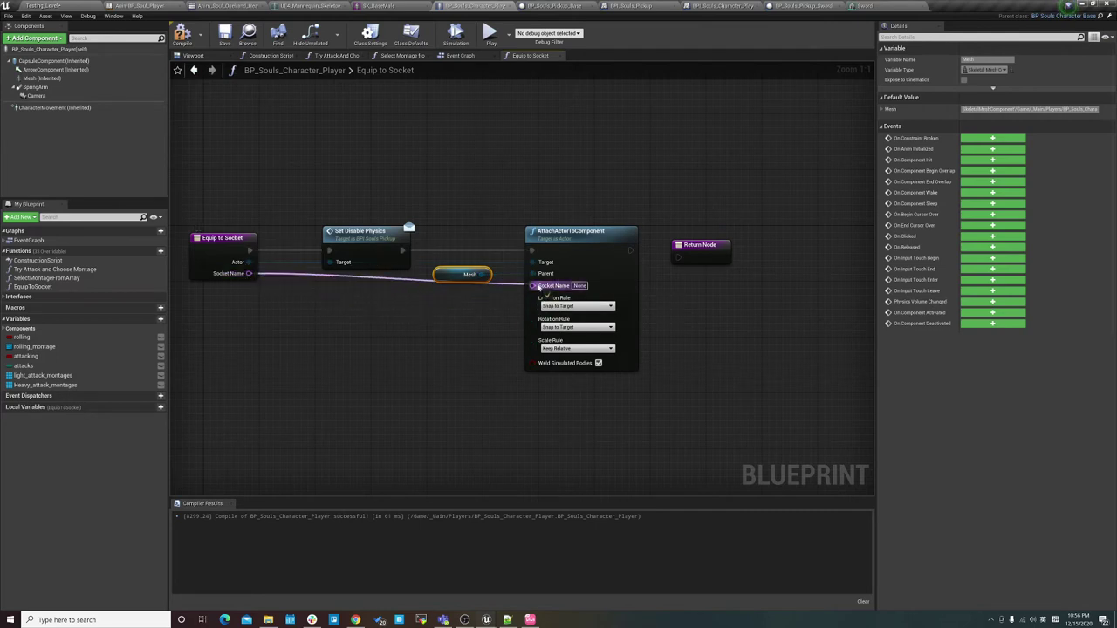
pyautogui.moveTo(473, 305); pyautogui.dragTo(418, 368, button='right')
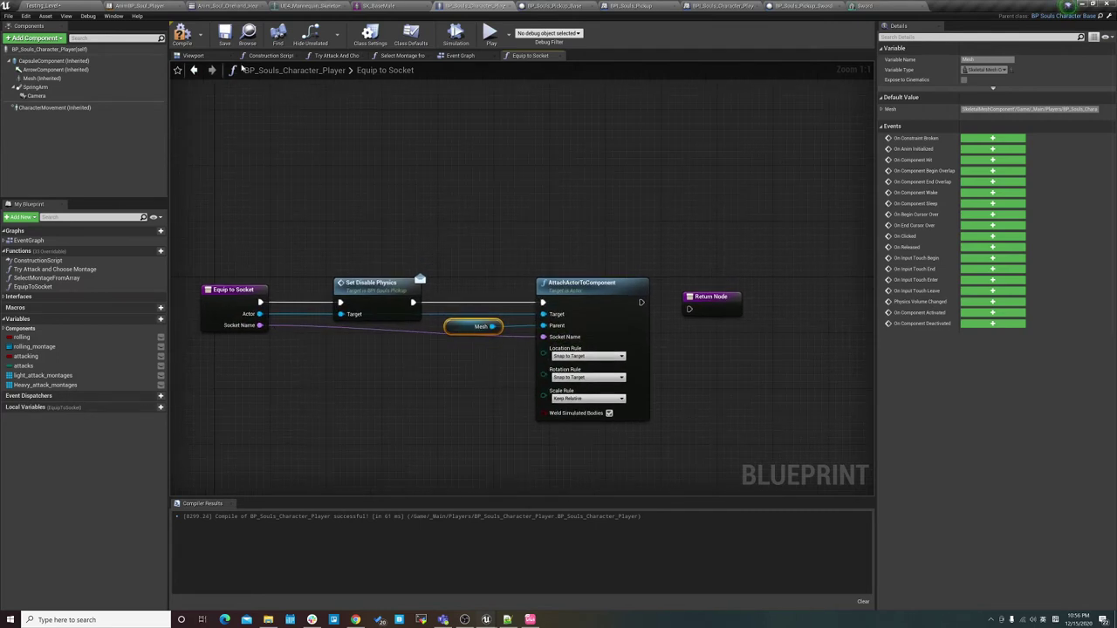
# In the Event Graph, call Equip to Socket after Event Set Pickup Info, passing Pickup as the actor.
pyautogui.moveTo(272, 198); pyautogui.dragTo(253, 171, button='right')
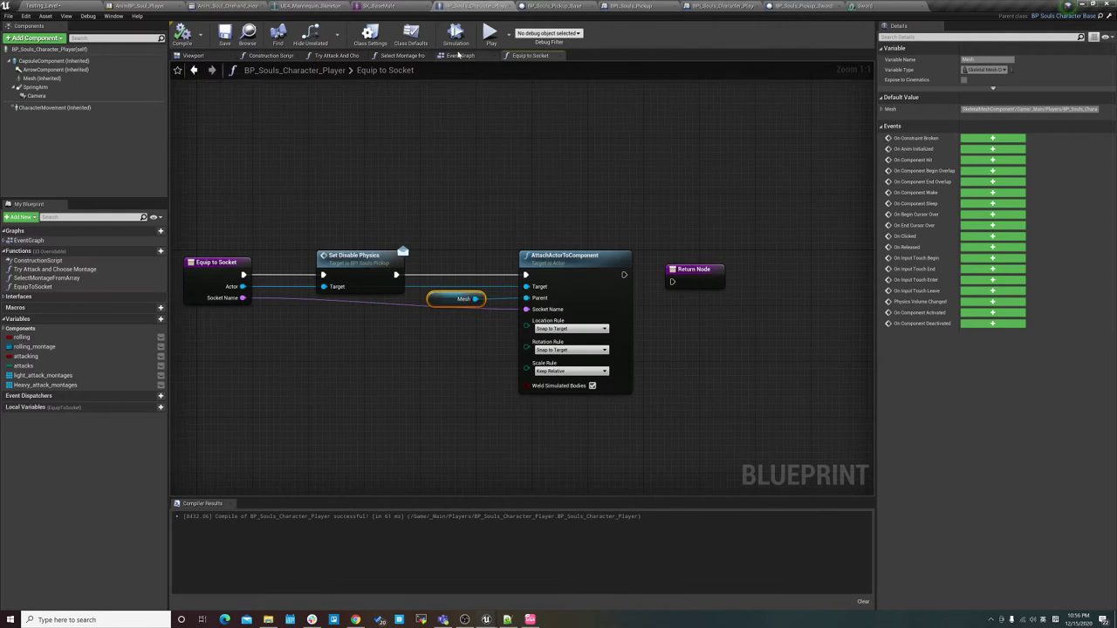
pyautogui.click(458, 55)
pyautogui.scroll(-2, 425, 310)
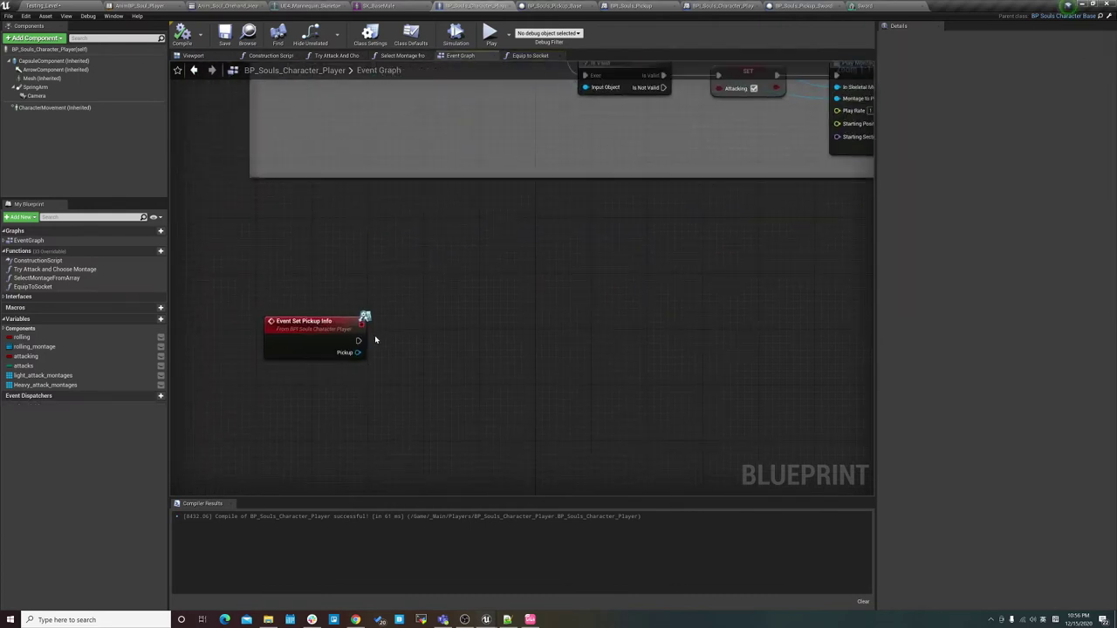
pyautogui.moveTo(384, 332); pyautogui.dragTo(372, 292, button='right')
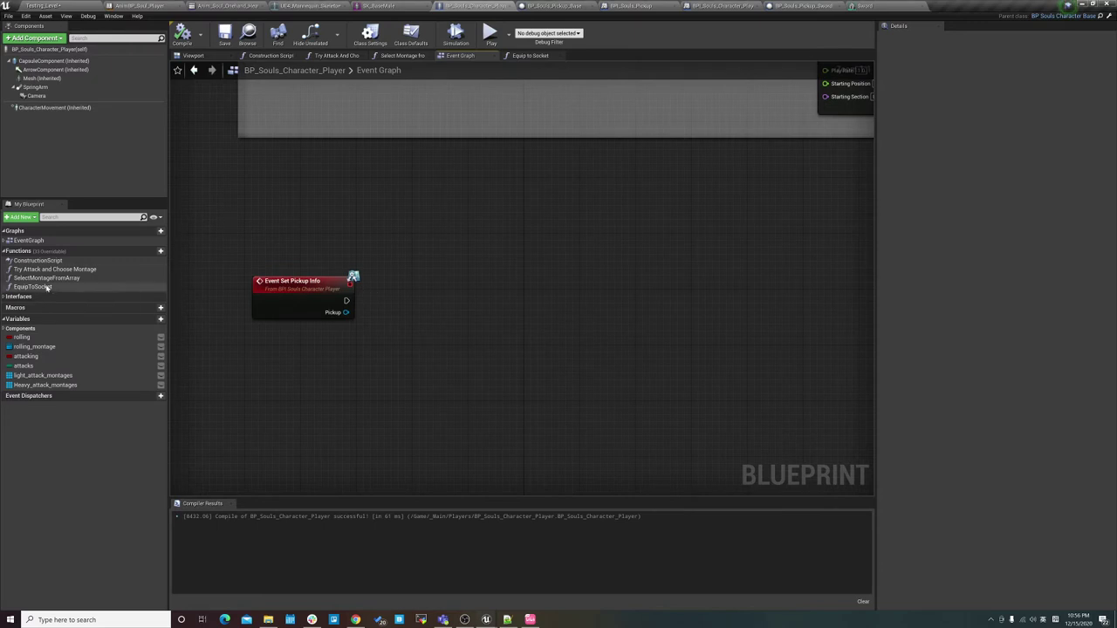
pyautogui.moveTo(48, 288); pyautogui.dragTo(482, 293)
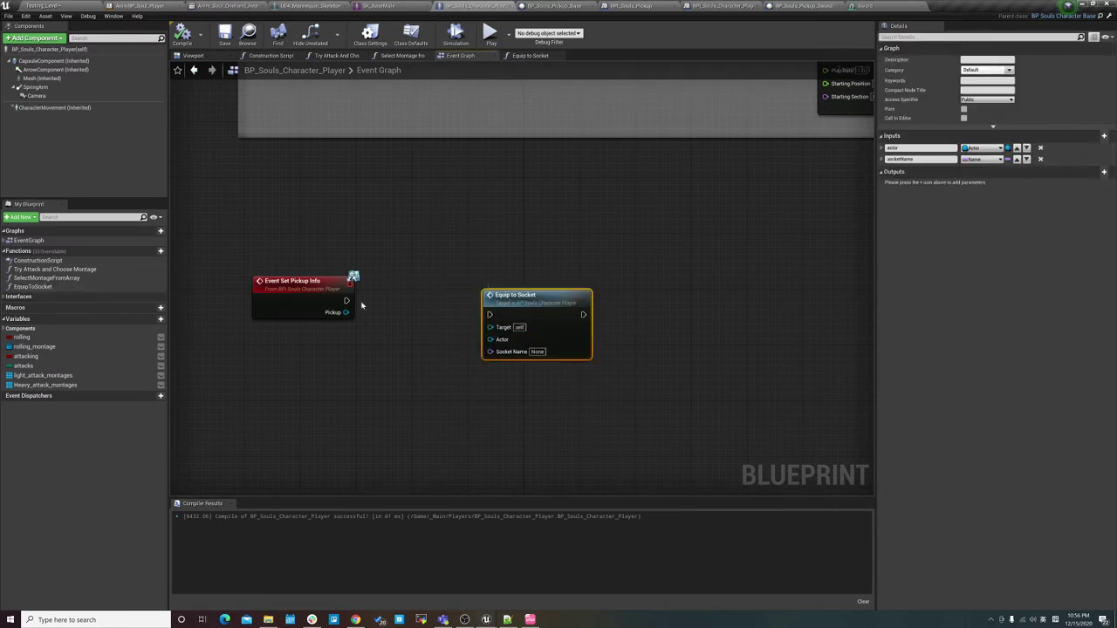
pyautogui.moveTo(364, 302)
pyautogui.mouseDown()
pyautogui.moveTo(490, 314)
pyautogui.moveTo(530, 287)
pyautogui.mouseUp()
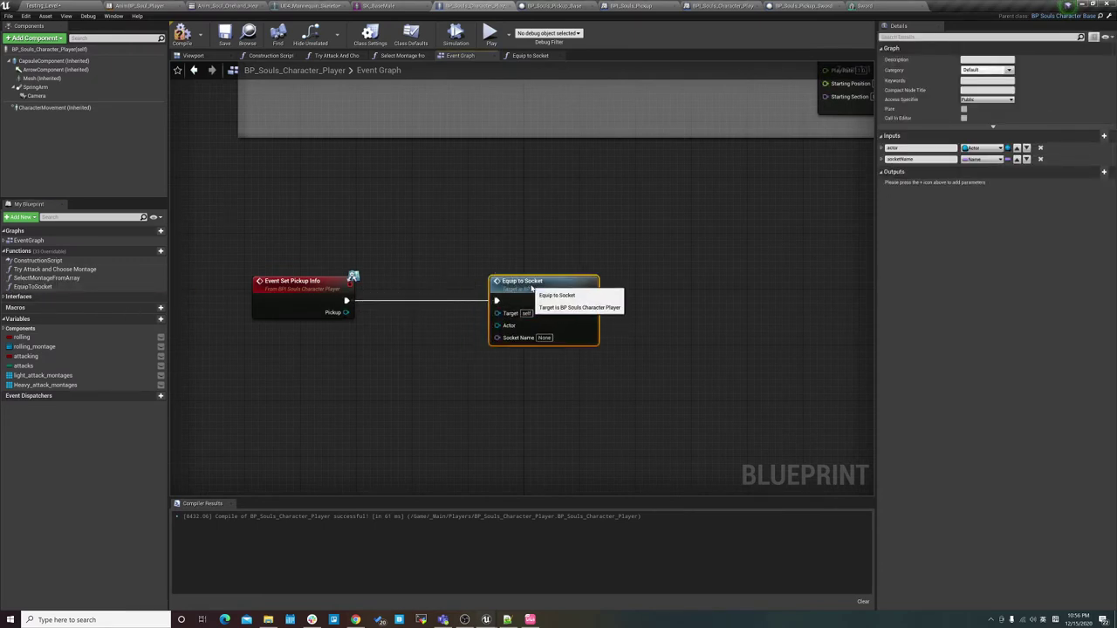
pyautogui.moveTo(345, 316); pyautogui.dragTo(494, 330)
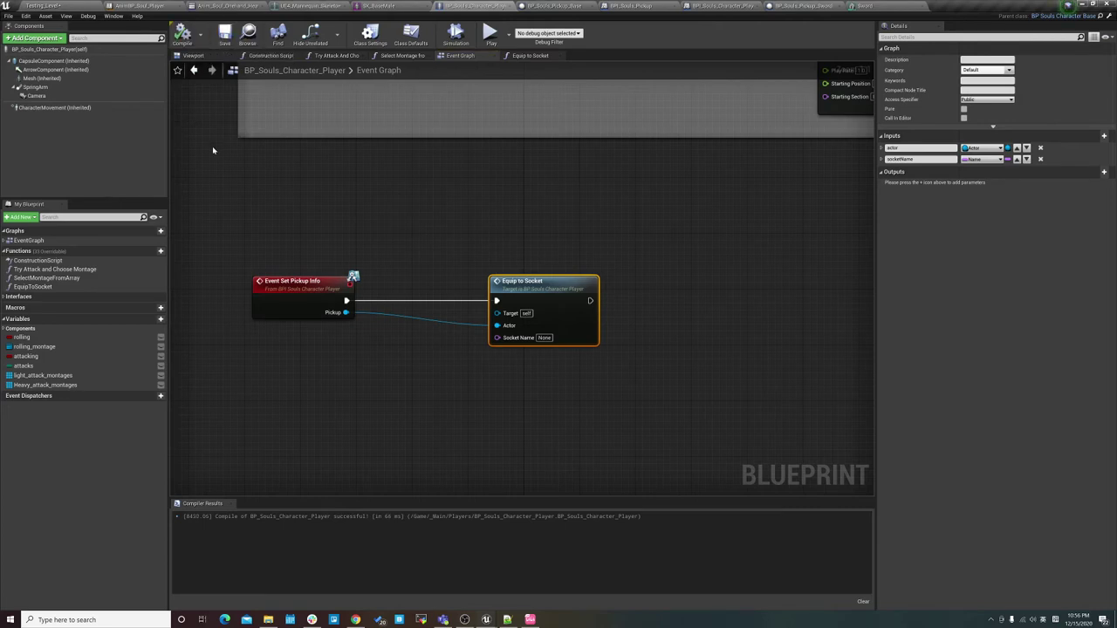
# Switch back to the Testing_Level level editor.
pyautogui.click(466, 619)
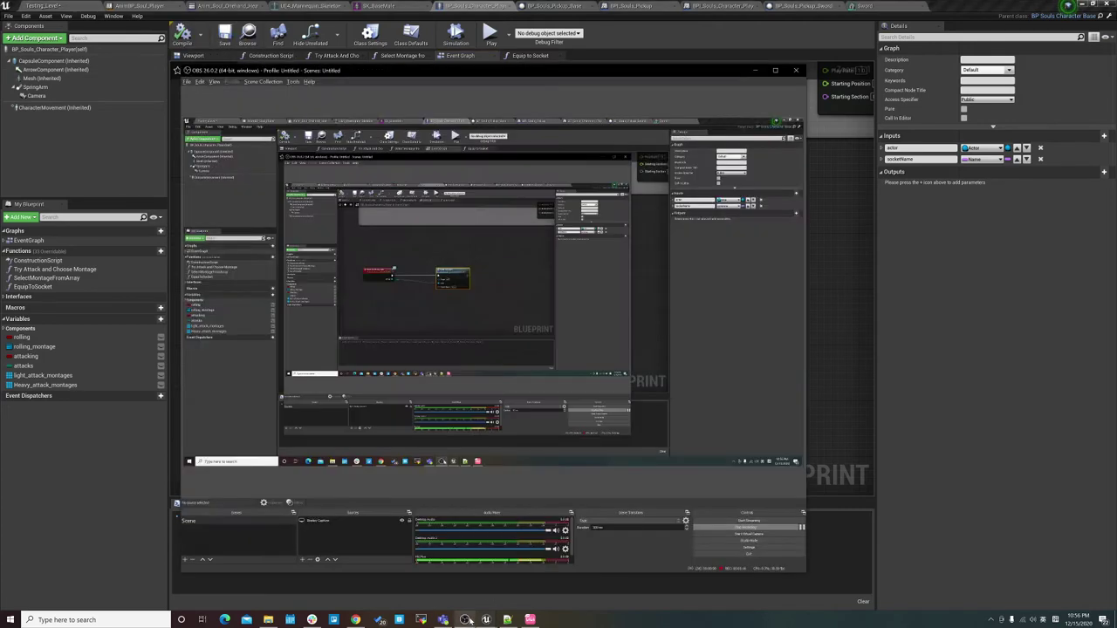
pyautogui.click(466, 619)
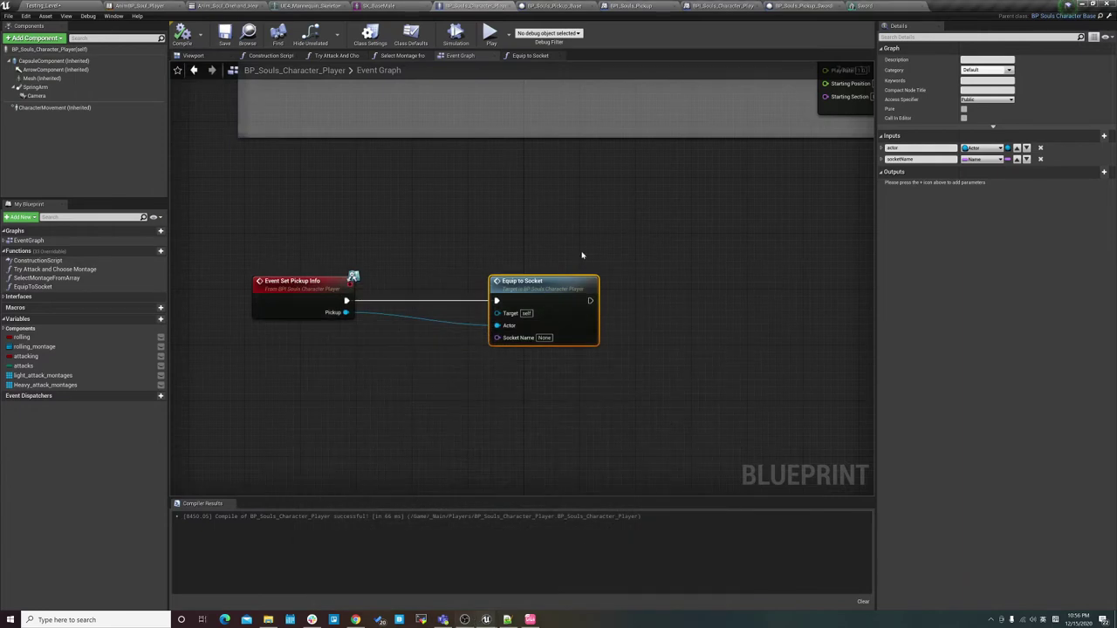
pyautogui.click(57, 6)
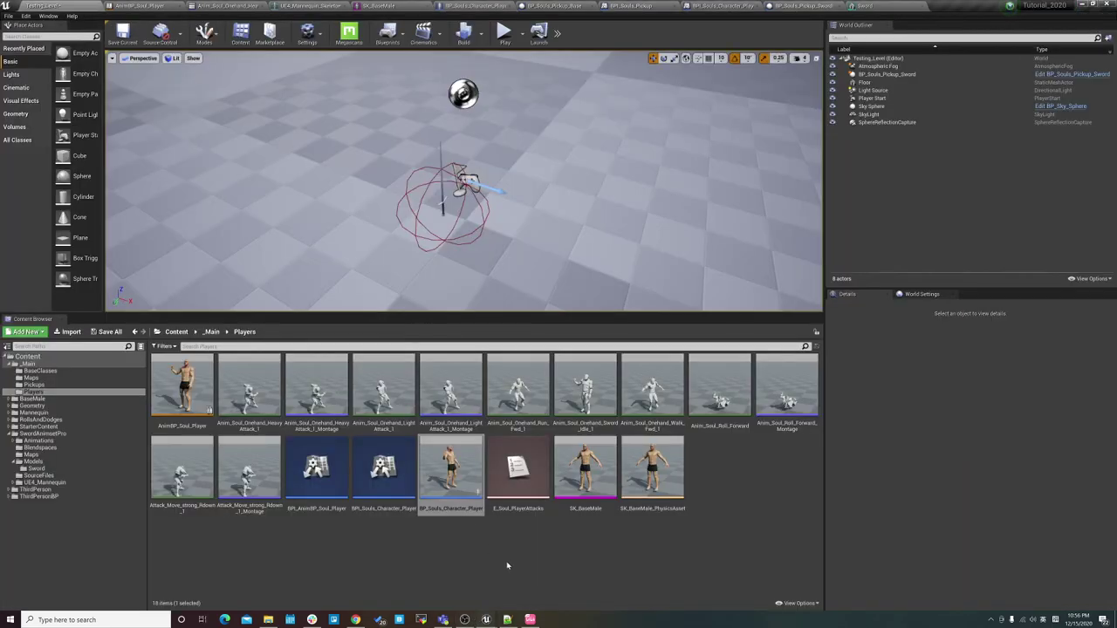
# From BP_Souls_Character_Player's Mesh component, browse to and open the SK_BaseMale skeletal mesh.
pyautogui.doubleClick(435, 471)
pyautogui.click(64, 76)
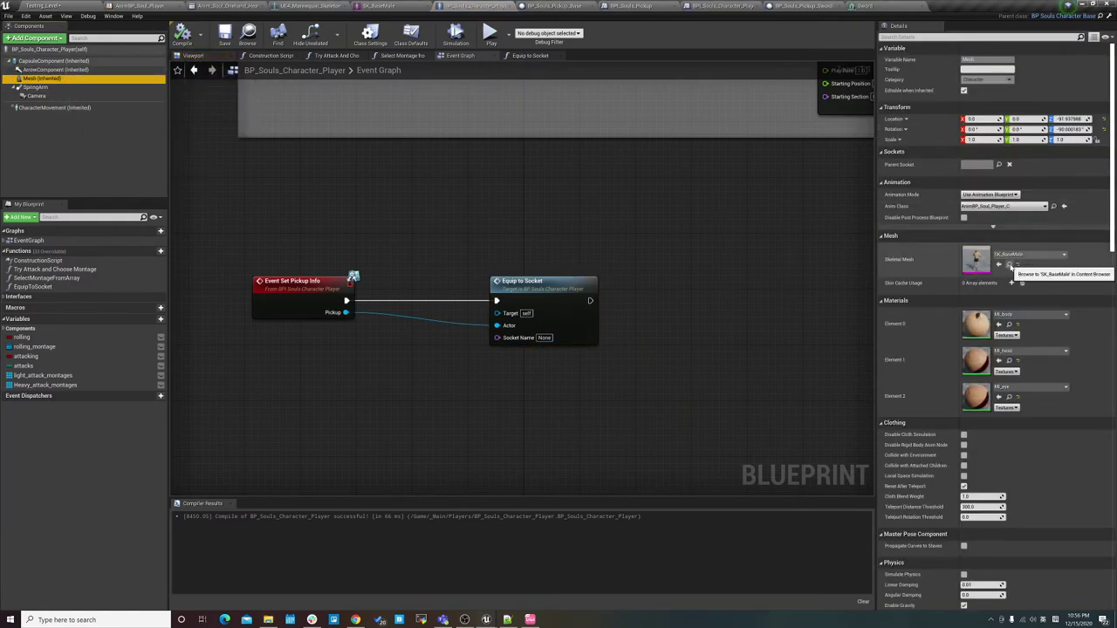
pyautogui.click(1010, 265)
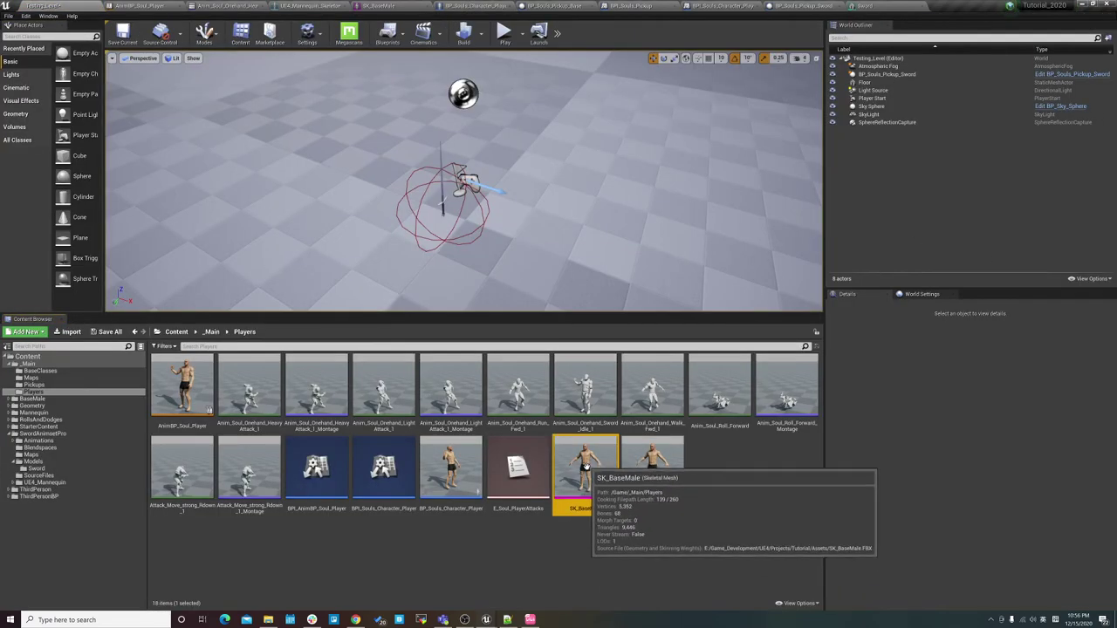
pyautogui.doubleClick(584, 468)
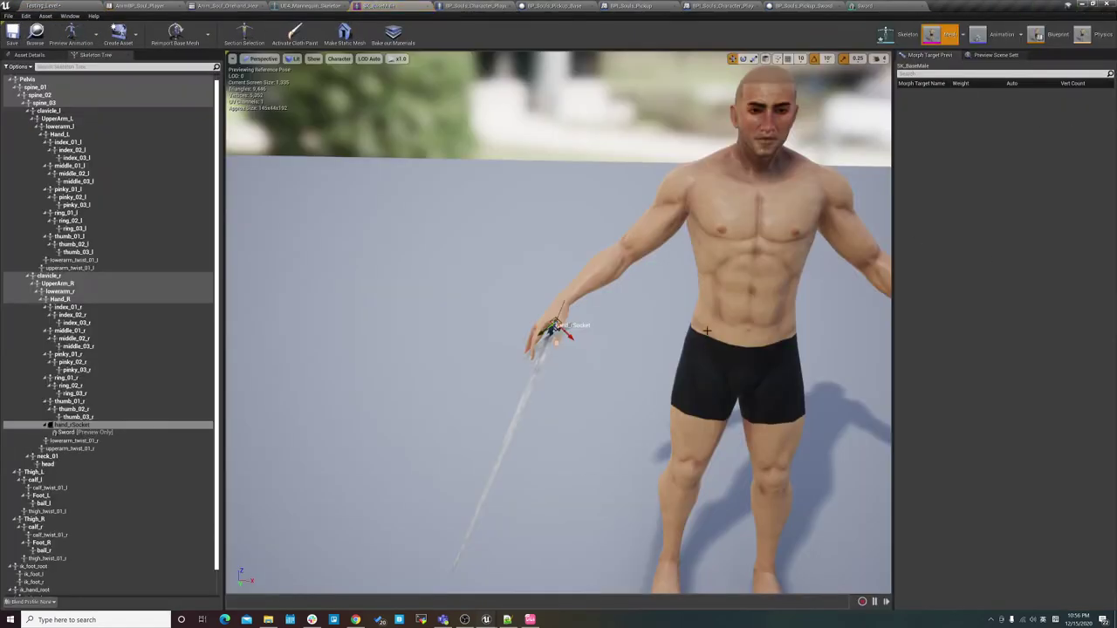
# Look over SK_BaseMale's asset details, then return to the Skeleton Tree bone hierarchy.
pyautogui.click(29, 55)
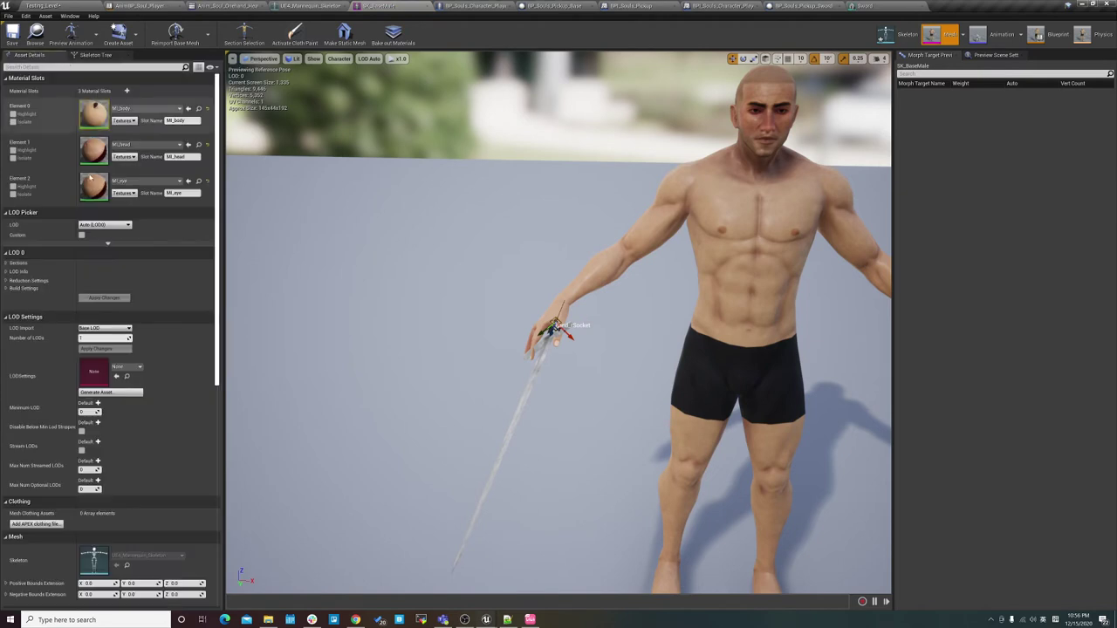
pyautogui.click(89, 55)
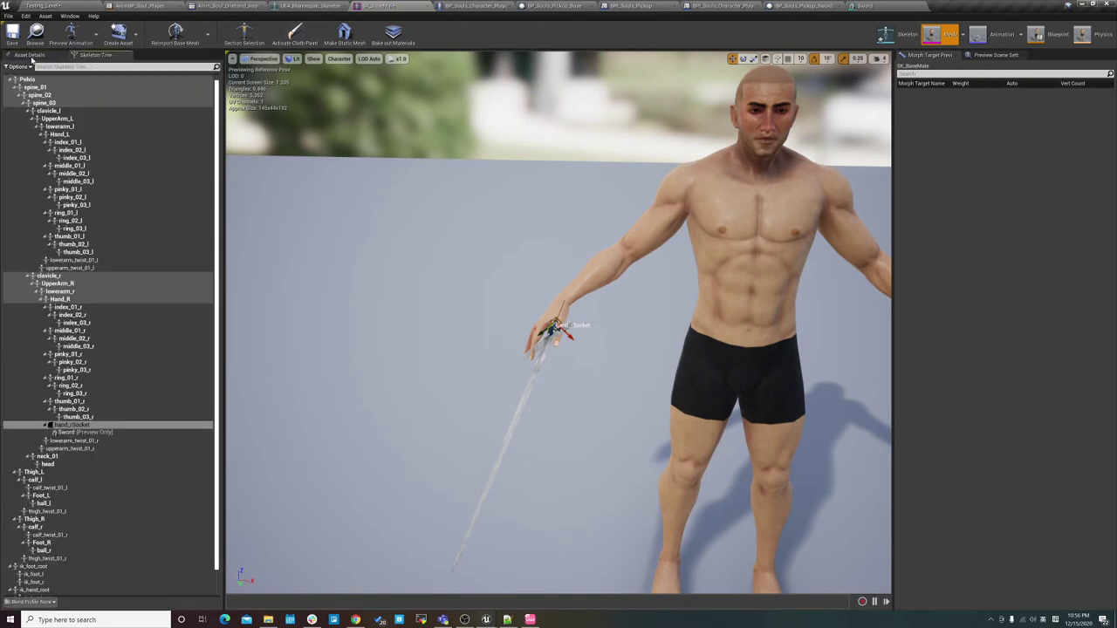
pyautogui.click(28, 55)
pyautogui.scroll(-5, 376, 305)
pyautogui.scroll(-10, 170, 356)
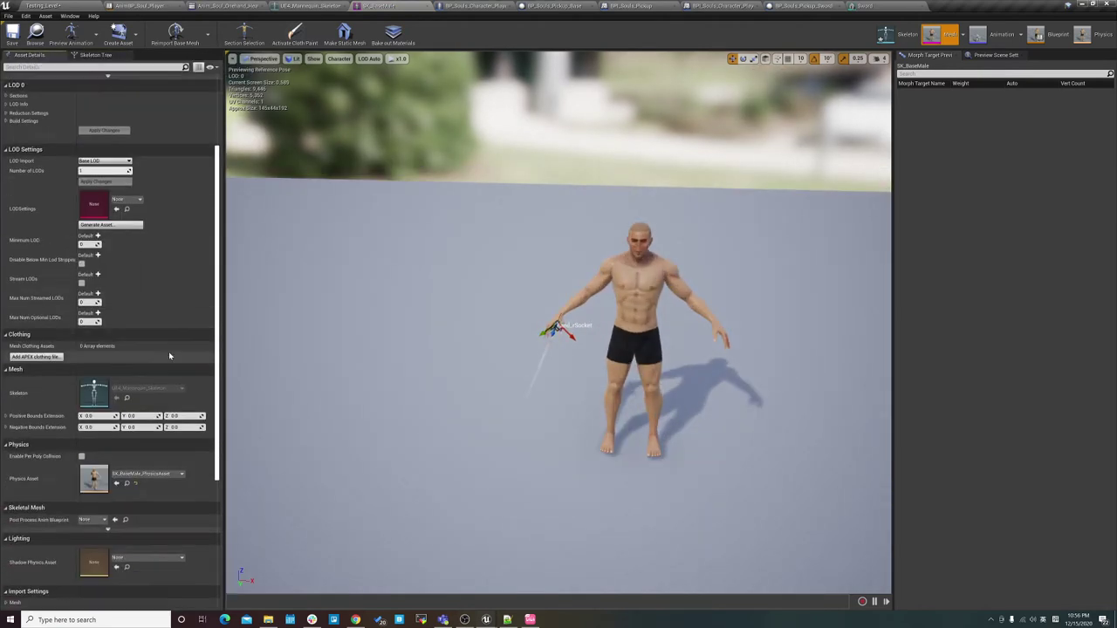
pyautogui.scroll(-5, 170, 357)
pyautogui.scroll(3, 576, 349)
pyautogui.scroll(4, 598, 346)
pyautogui.scroll(-5, 599, 346)
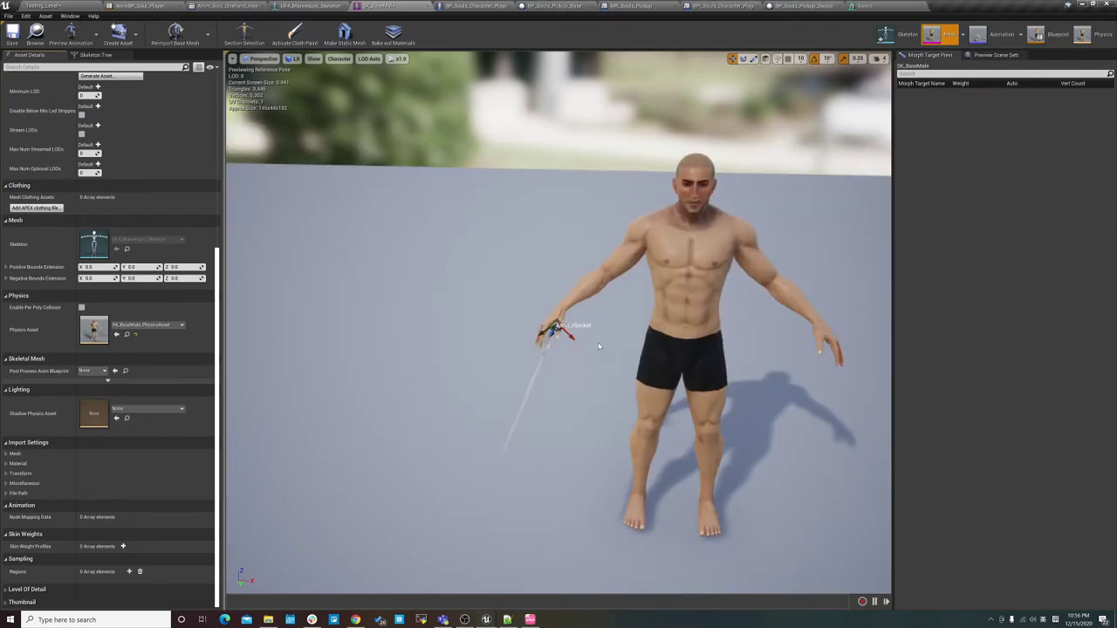
pyautogui.scroll(5, 599, 347)
pyautogui.scroll(-6, 558, 349)
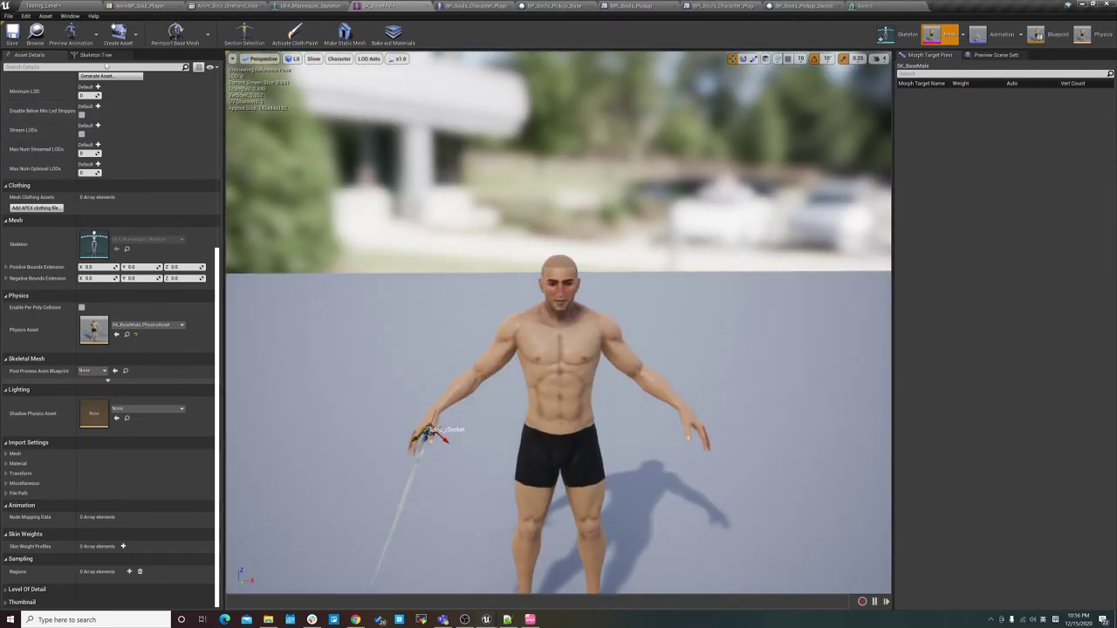
pyautogui.click(96, 55)
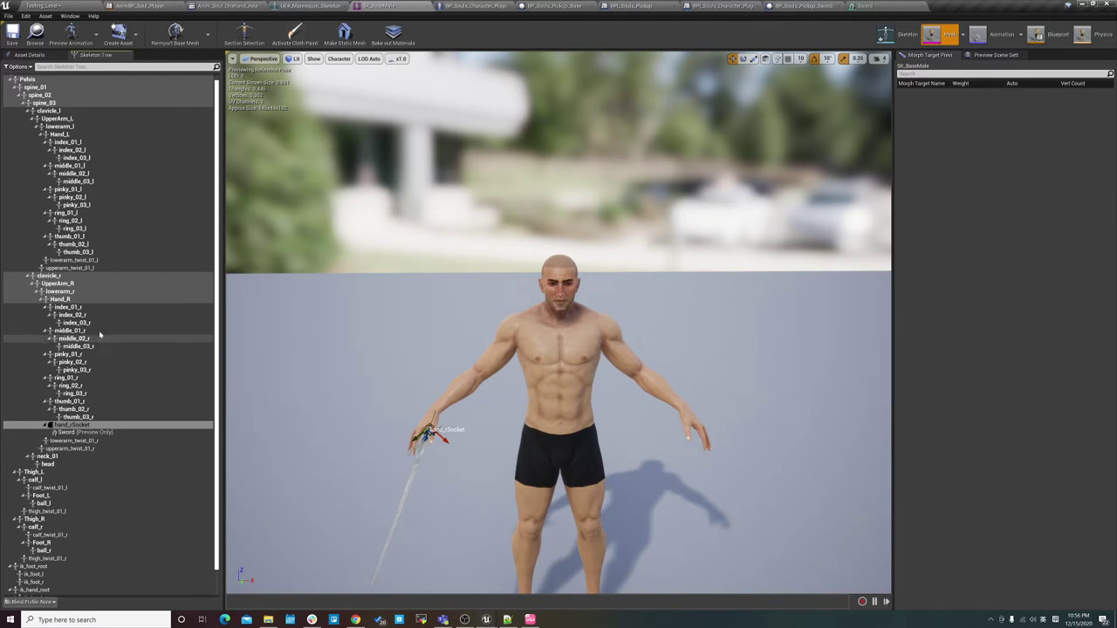
pyautogui.scroll(1, 131, 349)
# Expand the Pelvis branch and step down the skeleton hierarchy to the Hand_R bone.
pyautogui.click(10, 86)
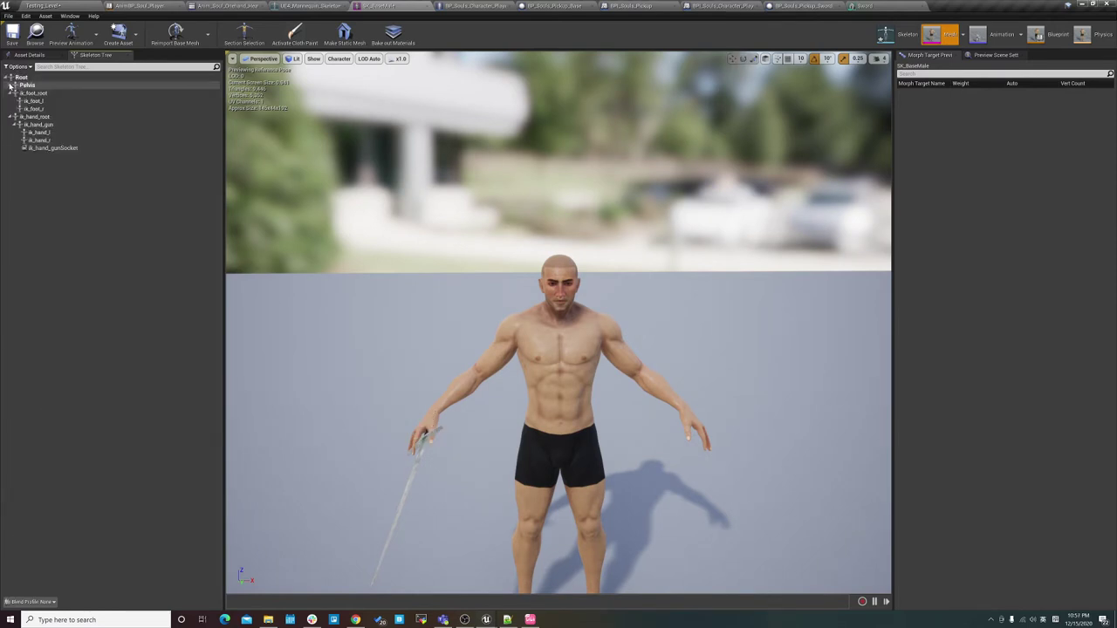
pyautogui.click(10, 86)
pyautogui.click(15, 92)
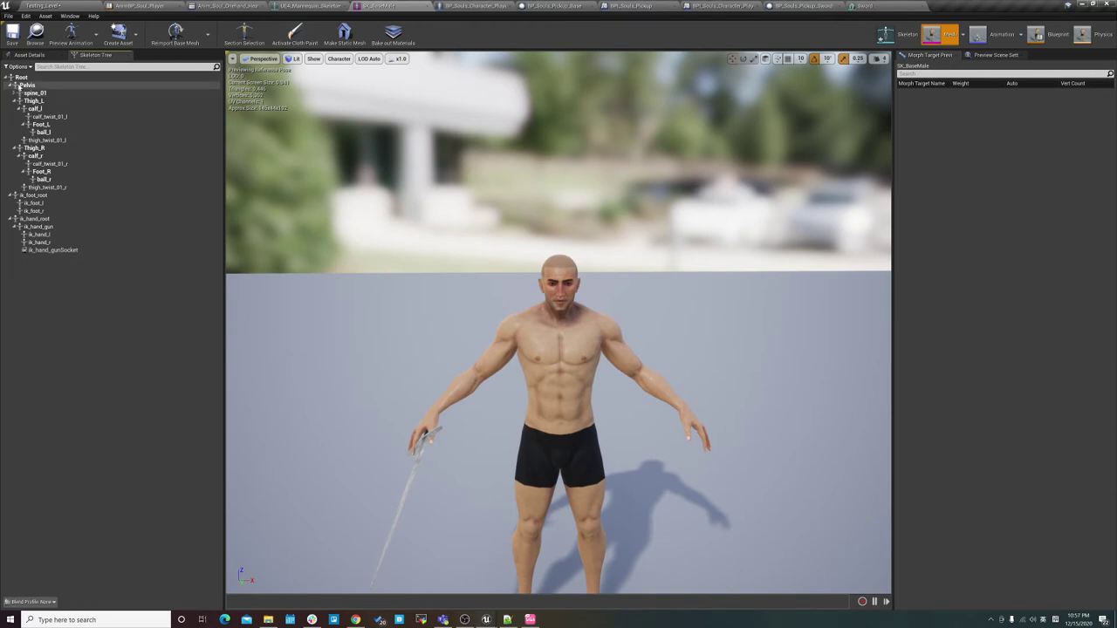
pyautogui.click(10, 86)
pyautogui.click(14, 87)
pyautogui.click(10, 86)
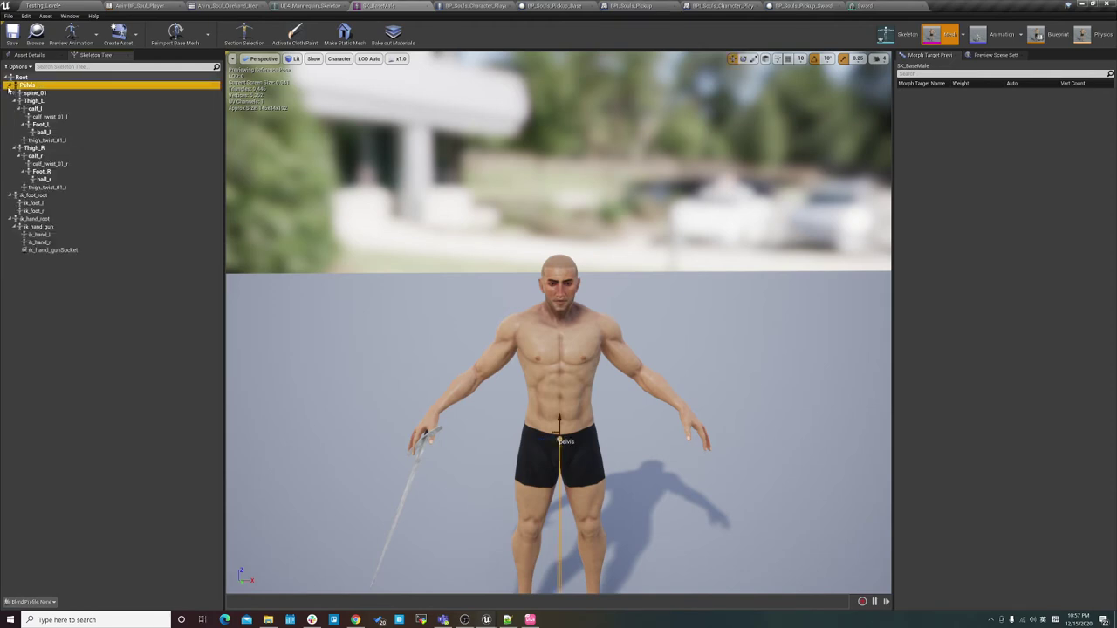
pyautogui.click(19, 93)
pyautogui.click(15, 92)
pyautogui.press('Down')
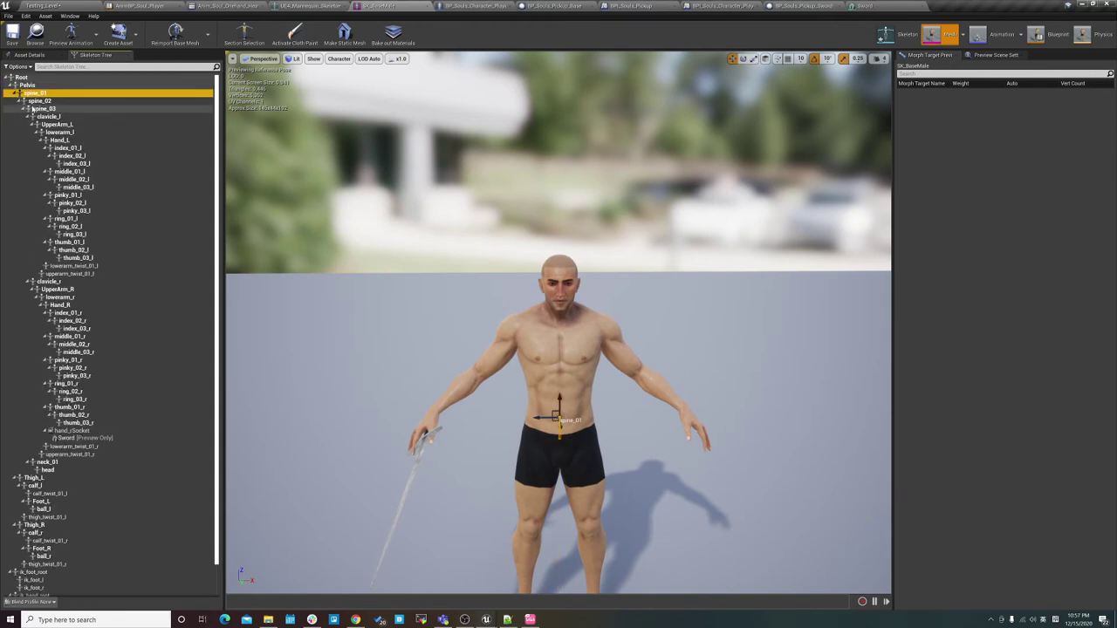
pyautogui.press('Down')
pyautogui.press('Down')
pyautogui.press('Down')
pyautogui.press('Down')
pyautogui.press('Down')
pyautogui.press('Down')
pyautogui.press('Down')
pyautogui.press('Down')
pyautogui.press('Down')
pyautogui.press('Down')
pyautogui.press('Down')
pyautogui.press('Down')
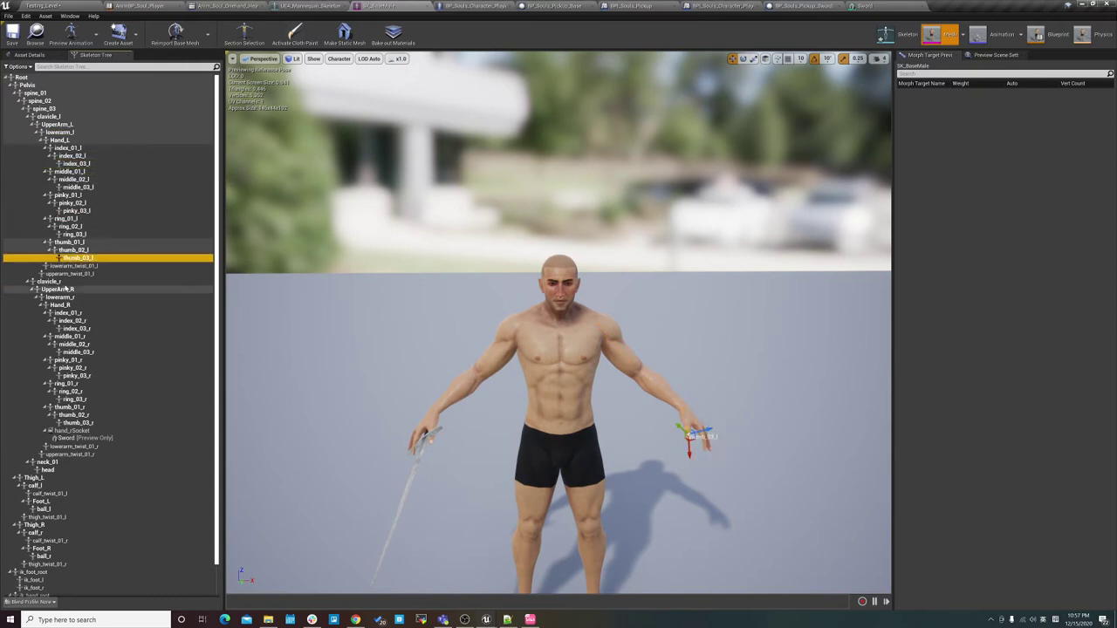
pyautogui.press('Down')
pyautogui.press('Down')
pyautogui.press('Down')
pyautogui.press('Down')
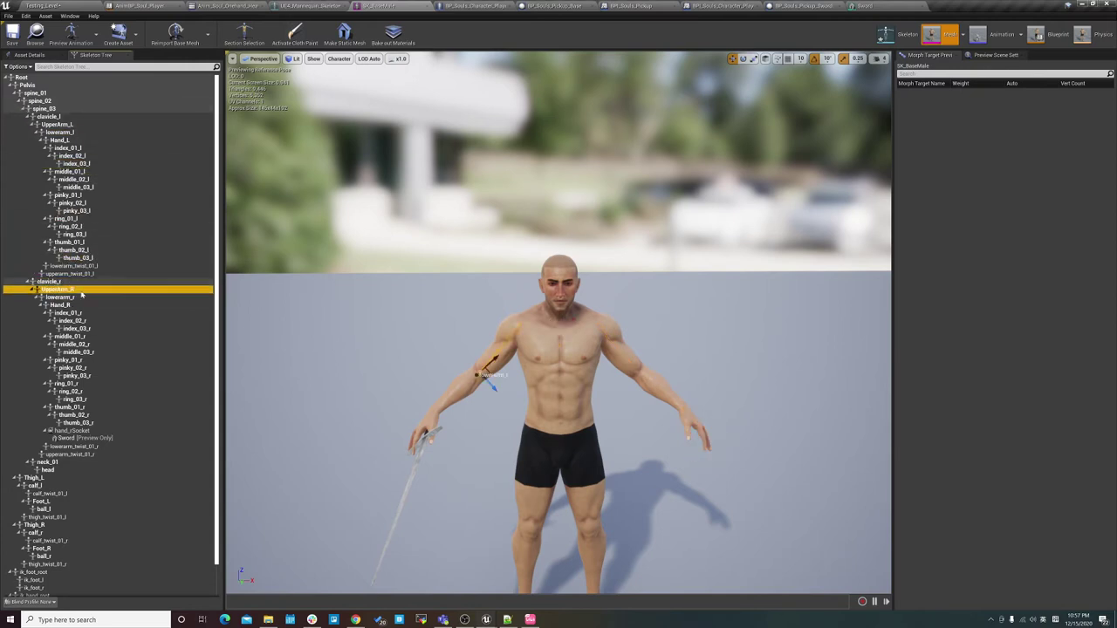
pyautogui.press('Down')
pyautogui.press('Down')
pyautogui.press('Down')
pyautogui.press('Down')
pyautogui.press('Down')
pyautogui.press('Down')
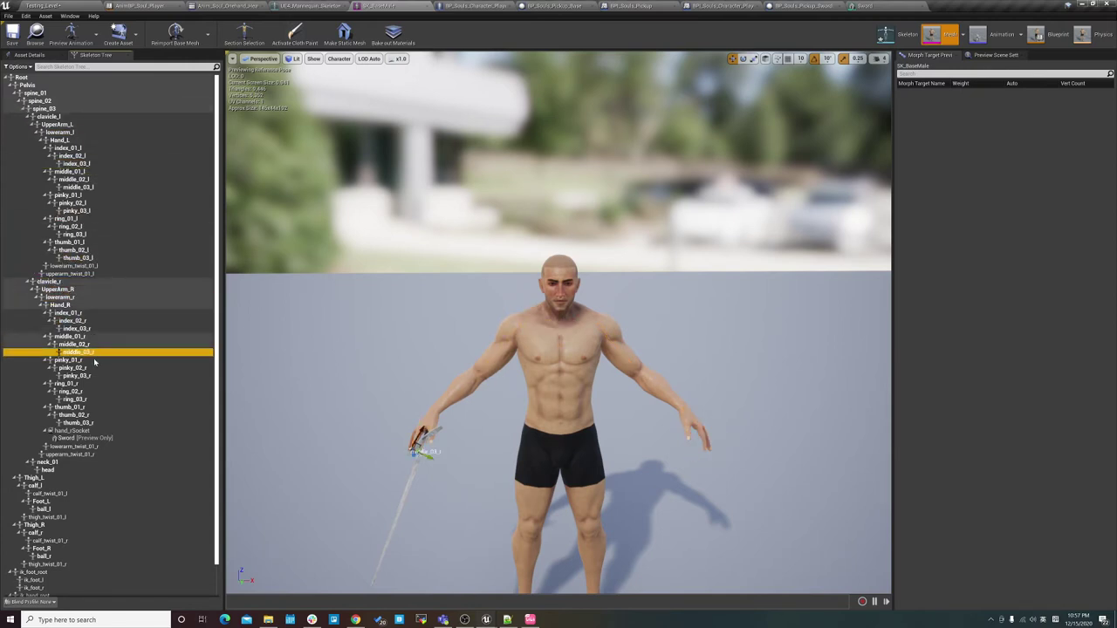
pyautogui.press('Down')
pyautogui.press('Down')
pyautogui.press('Down')
pyautogui.press('Up')
pyautogui.press('Up')
pyautogui.press('Up')
pyautogui.press('Up')
pyautogui.press('Up')
pyautogui.press('Up')
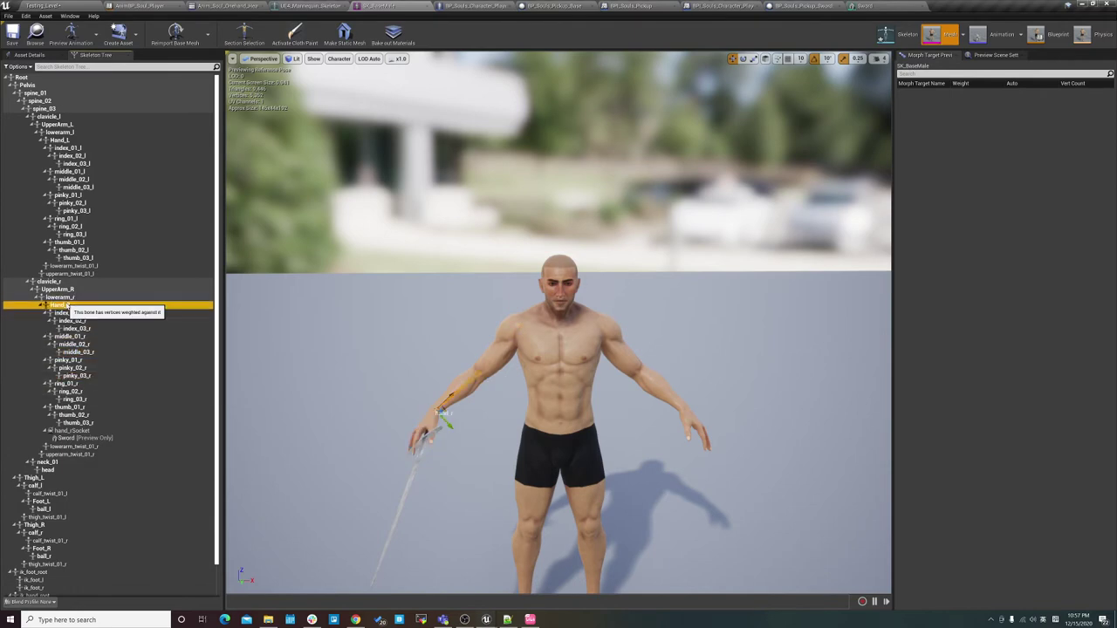
# Frame Hand_R in the viewport, expand it, and orbit around the right hand holding the sword.
pyautogui.press('f')
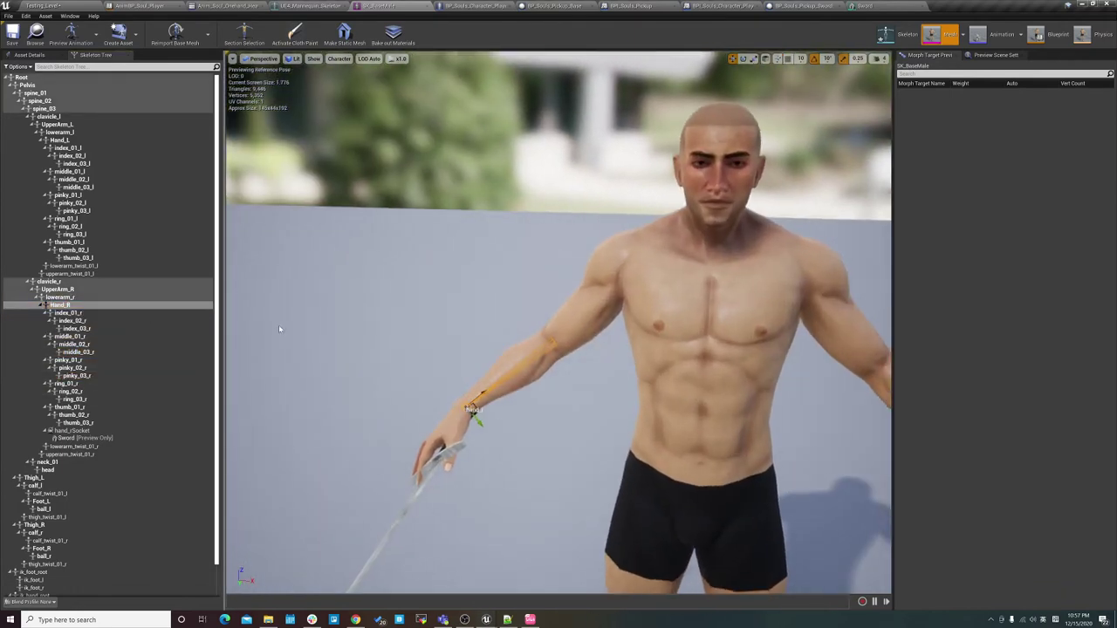
pyautogui.click(43, 306)
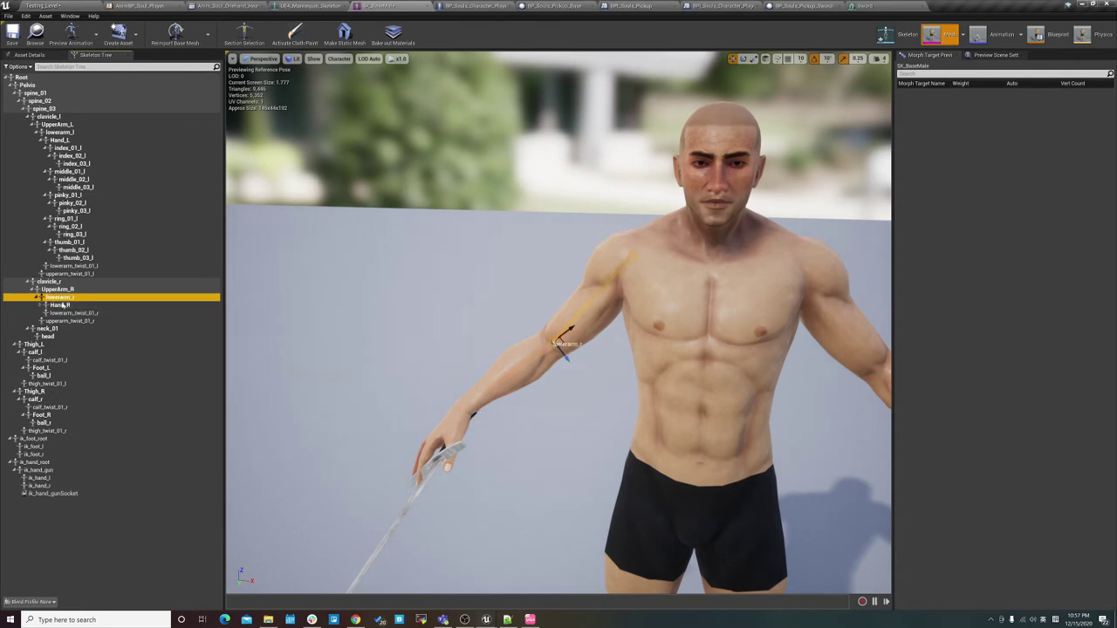
pyautogui.scroll(-5, 454, 445)
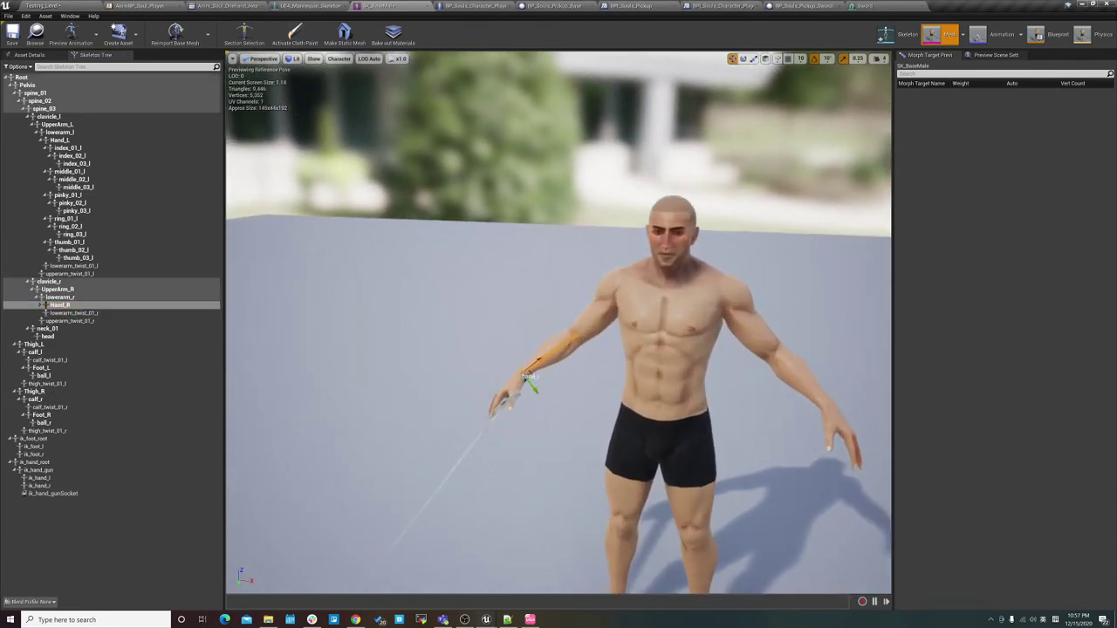
pyautogui.press('f')
pyautogui.scroll(-5, 405, 462)
pyautogui.press('f')
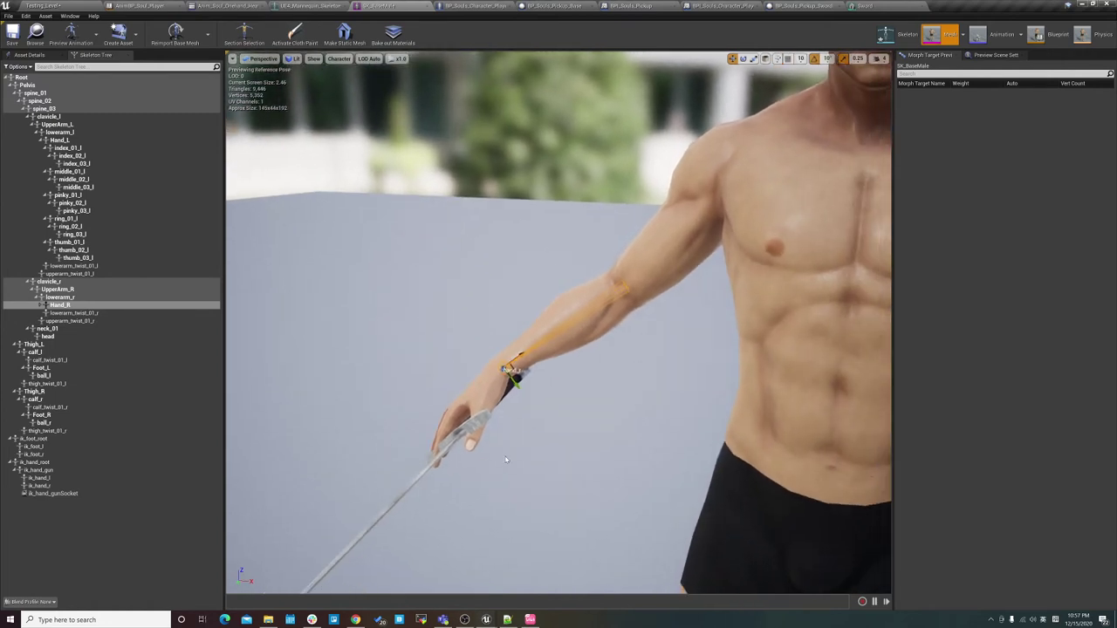
pyautogui.click(57, 305)
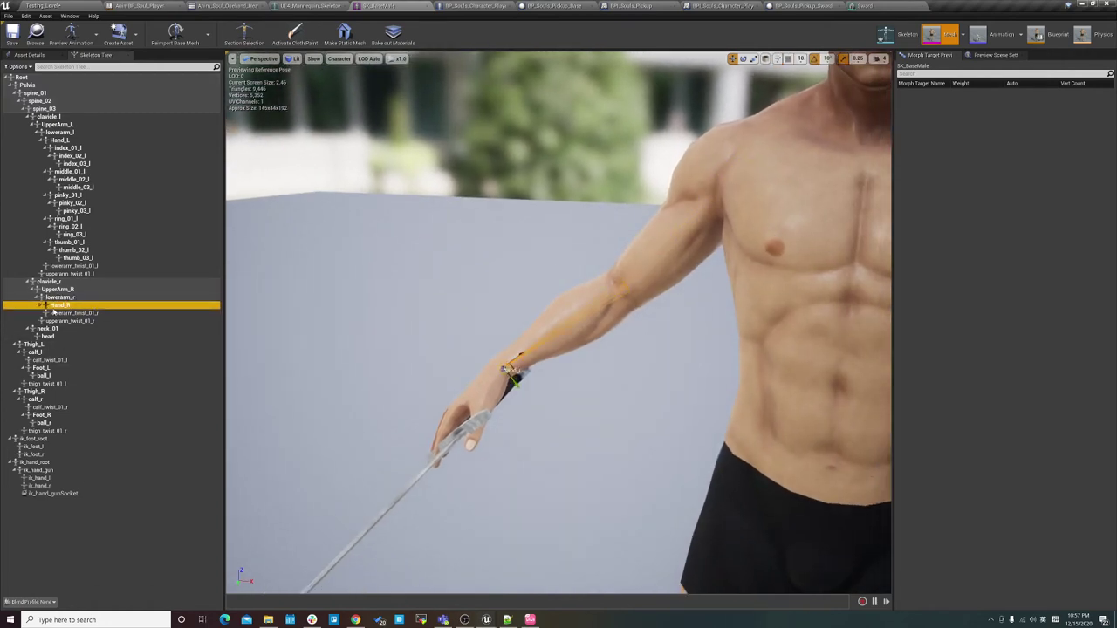
pyautogui.click(42, 307)
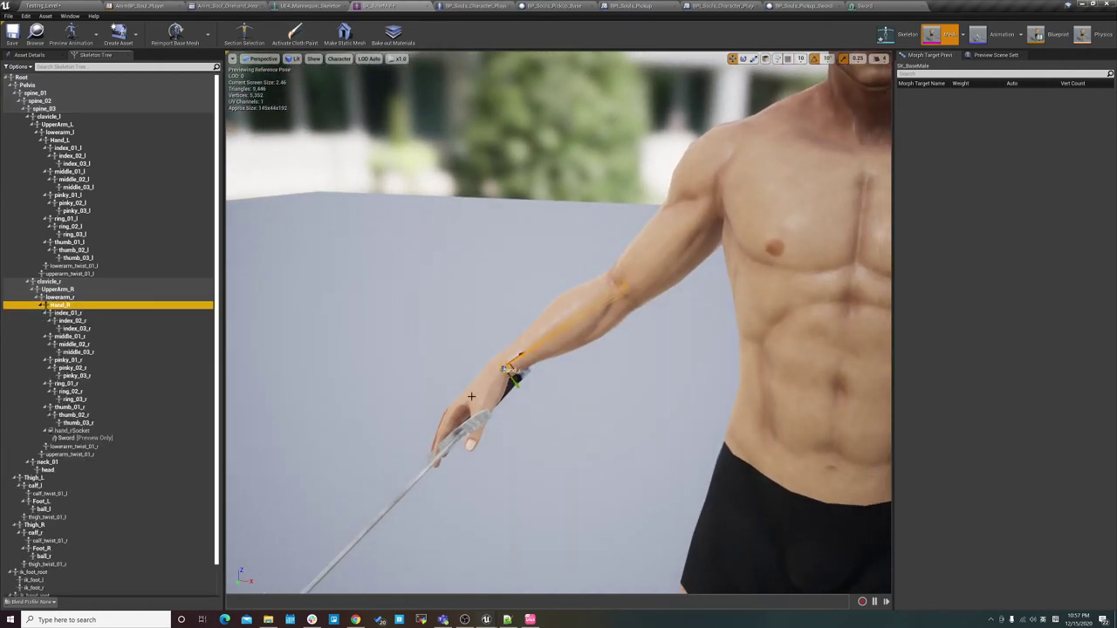
pyautogui.moveTo(471, 397); pyautogui.dragTo(504, 438, button='right')
pyautogui.moveTo(537, 505); pyautogui.dragTo(572, 502, button='right')
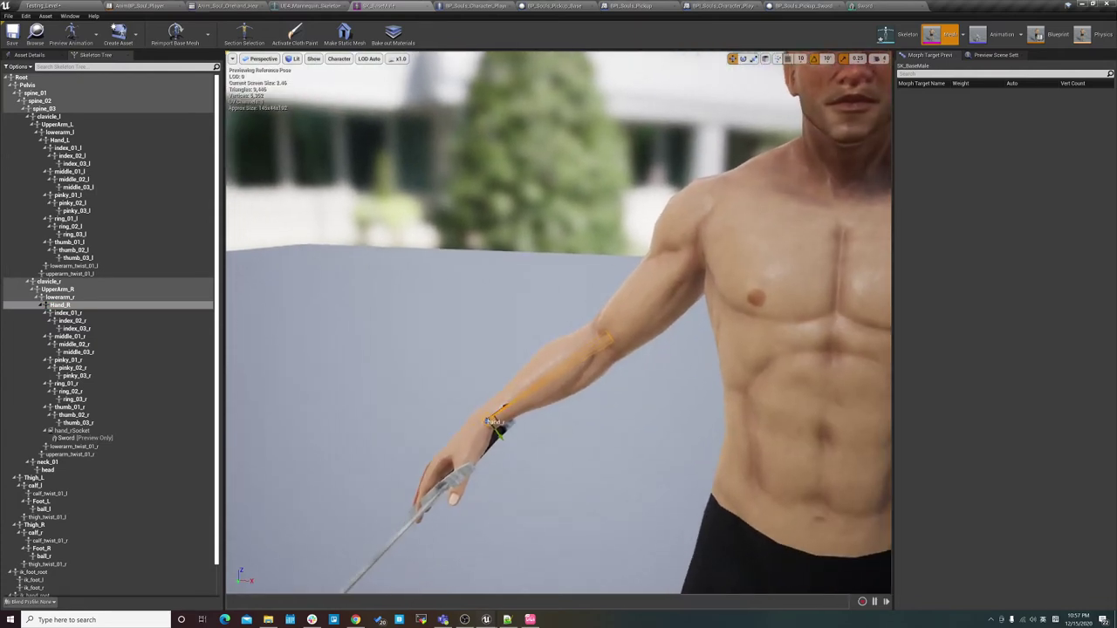
pyautogui.click(68, 306)
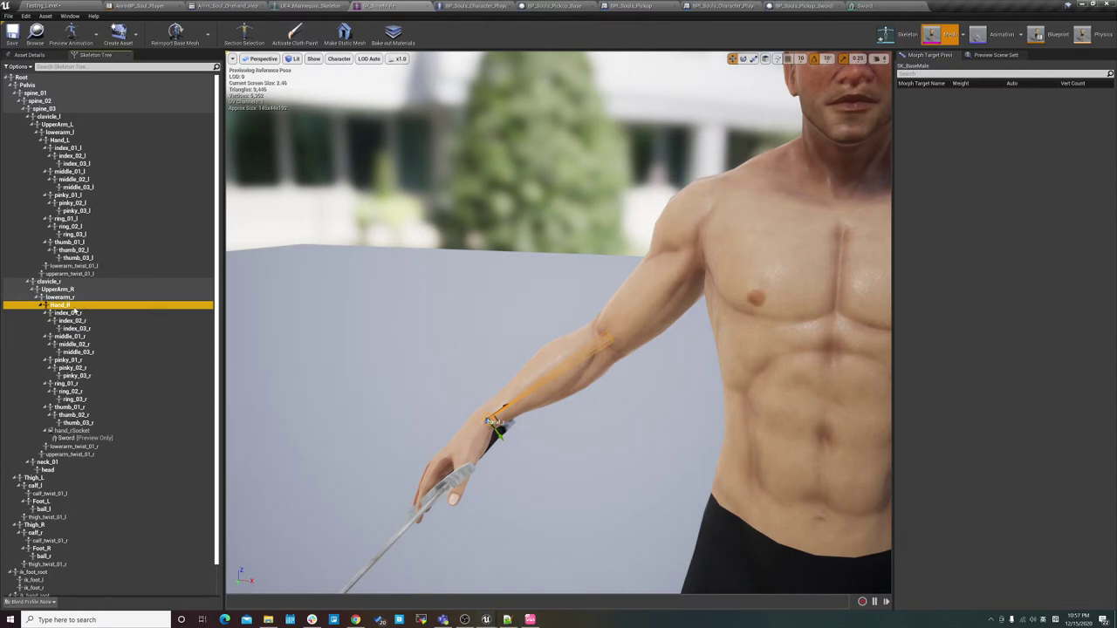
pyautogui.press('Down')
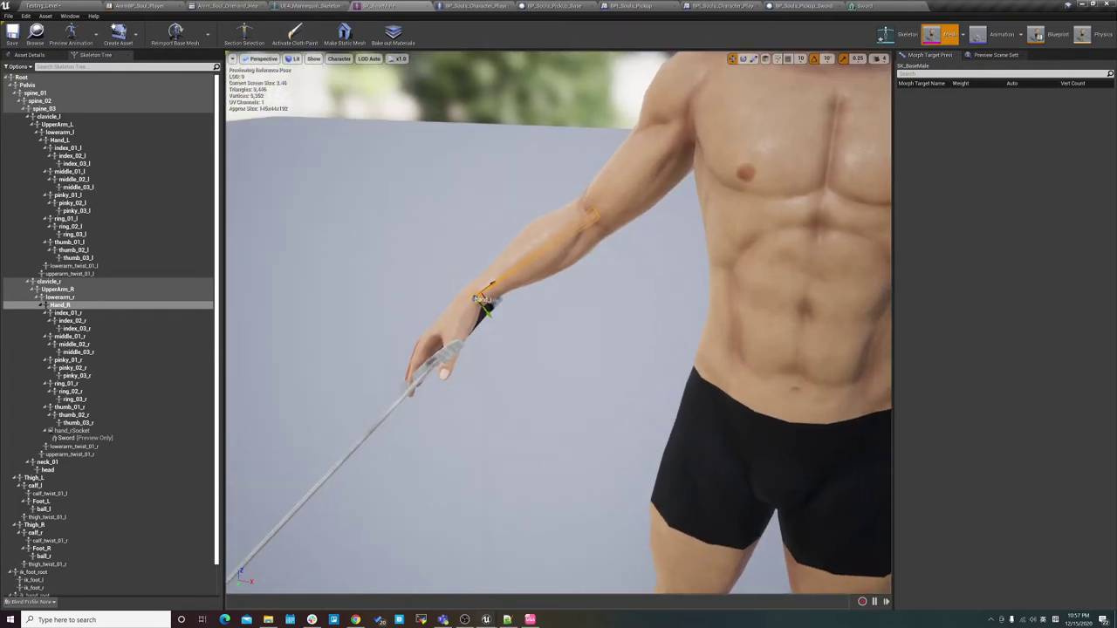
pyautogui.click(108, 306)
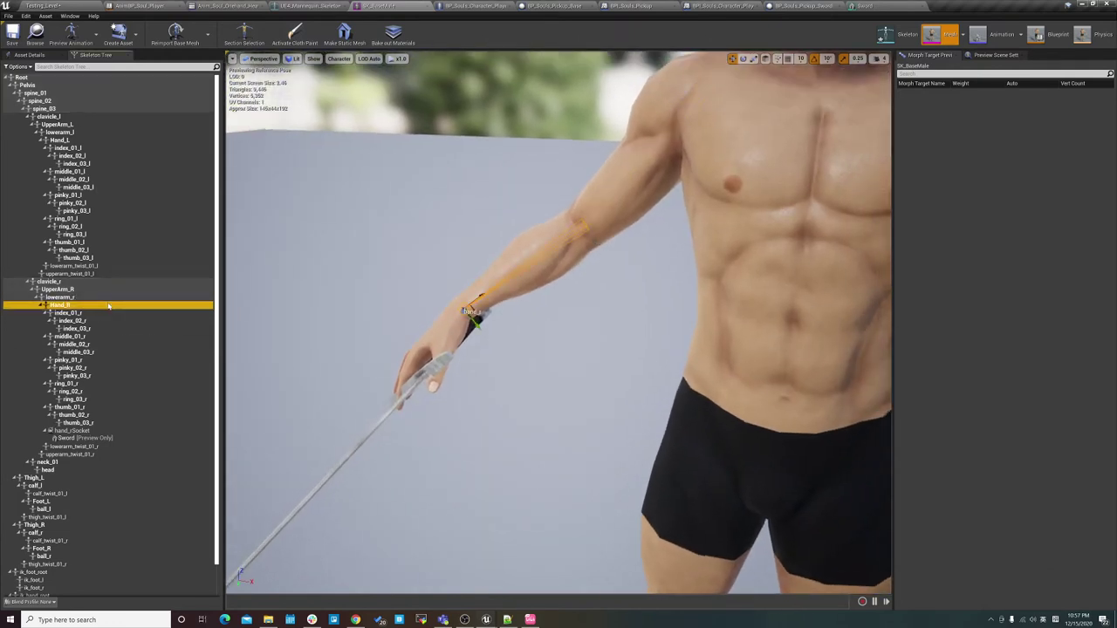
# Add a new socket to the Hand_R bone.
pyautogui.rightClick(109, 305)
pyautogui.click(87, 306)
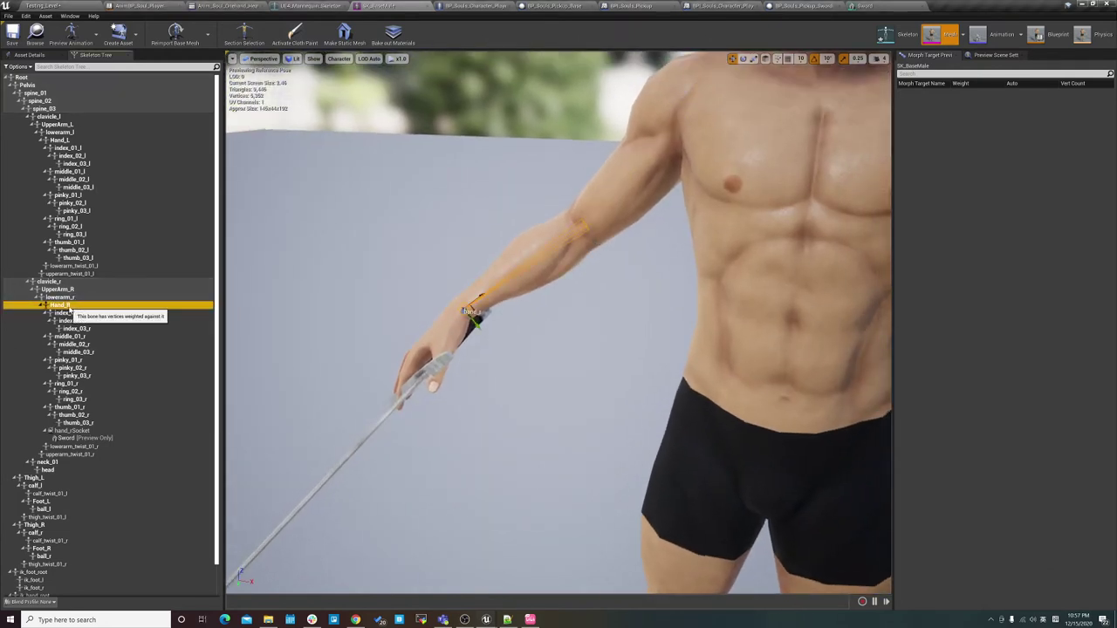
pyautogui.rightClick(69, 308)
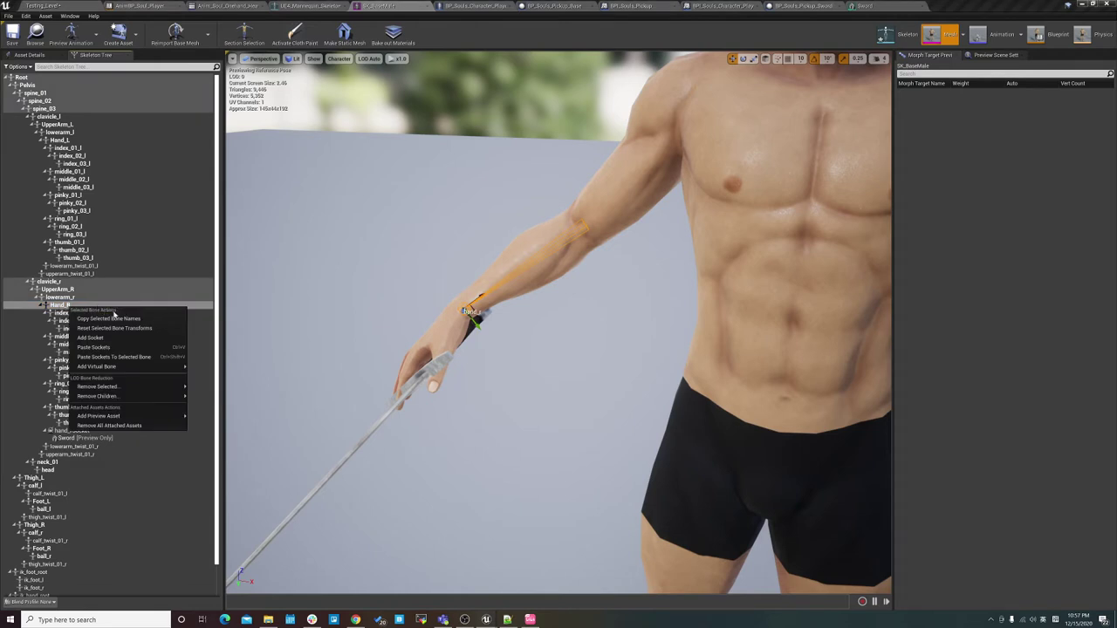
pyautogui.moveTo(131, 367)
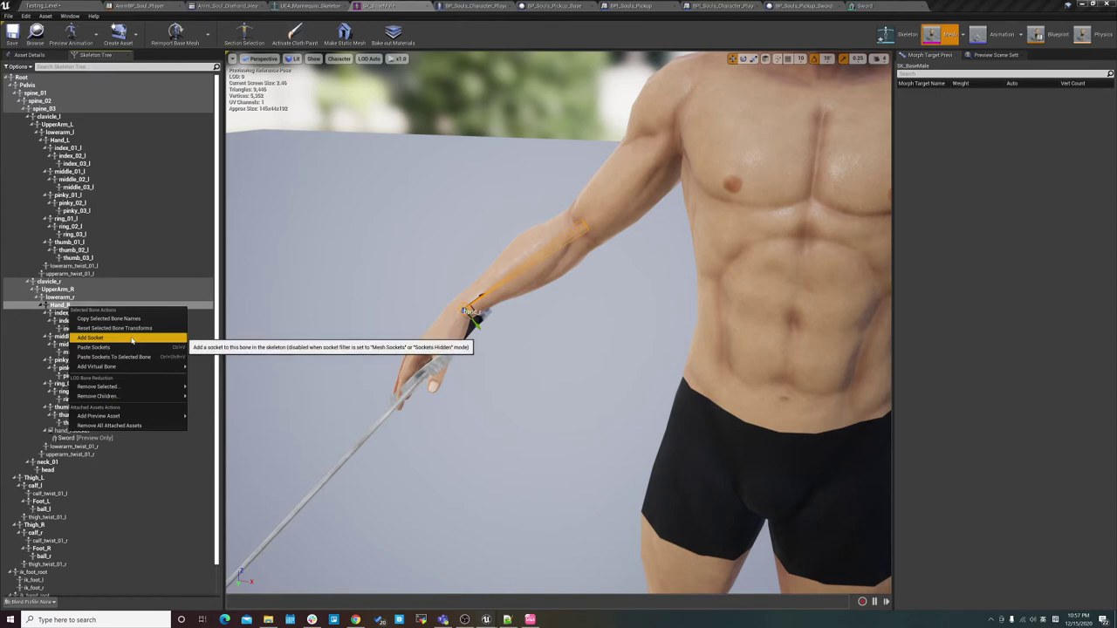
pyautogui.click(132, 337)
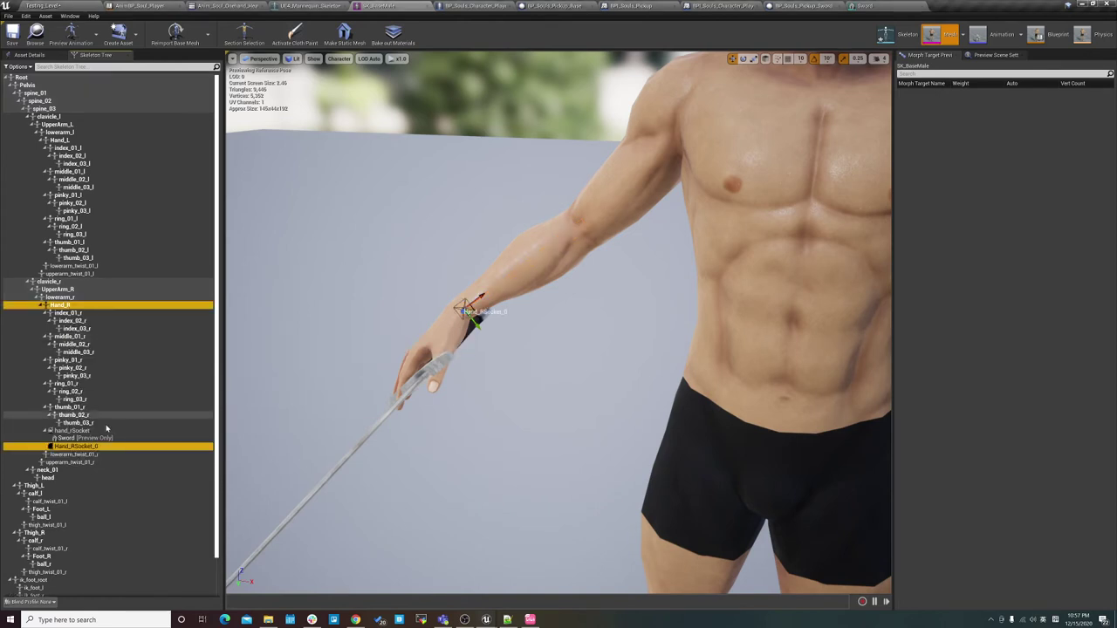
# Start renaming the new socket, typing 'my_'.
pyautogui.click(137, 450)
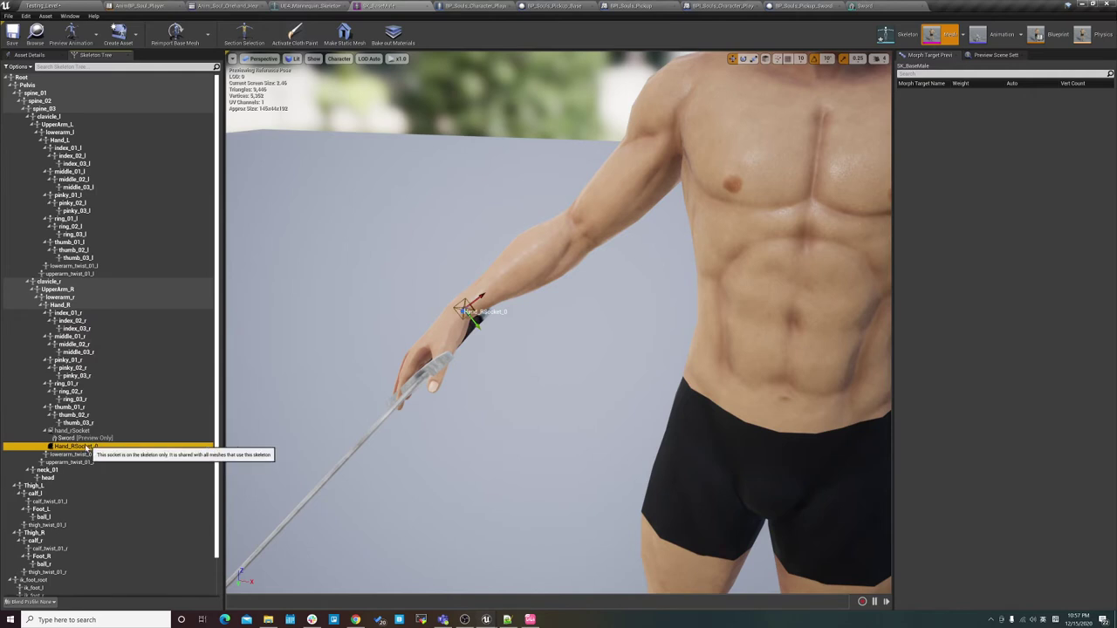
pyautogui.press('F2')
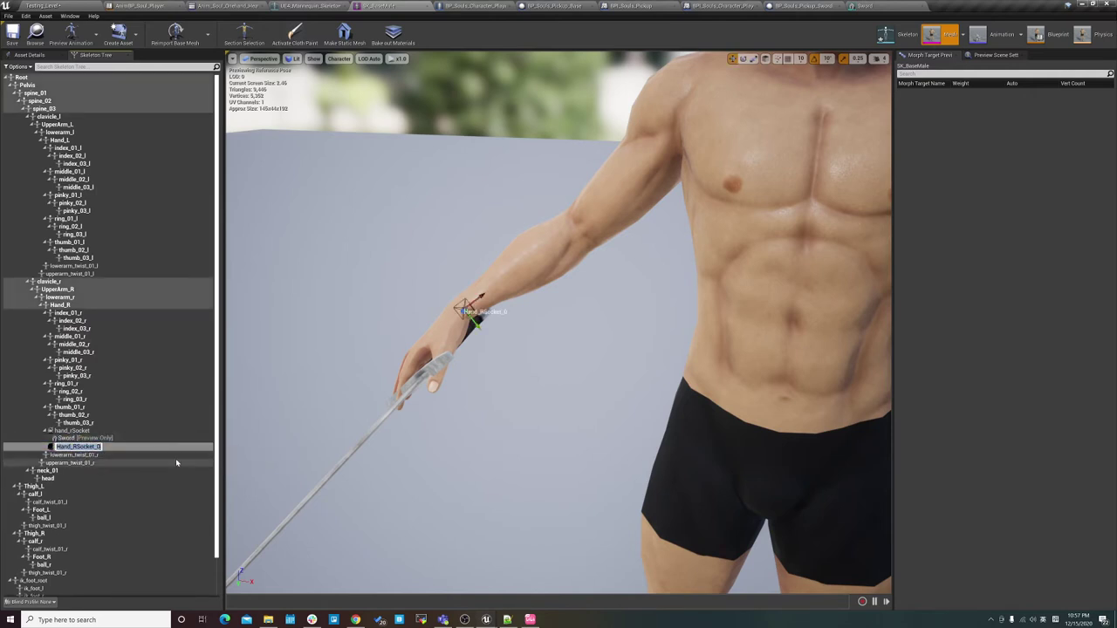
pyautogui.write('my')
pyautogui.write('_h')
# Confirm the name my_hand_r_socket and compare it with the original hand_r_socket and its Sword.
pyautogui.press('Return')
pyautogui.click(114, 439)
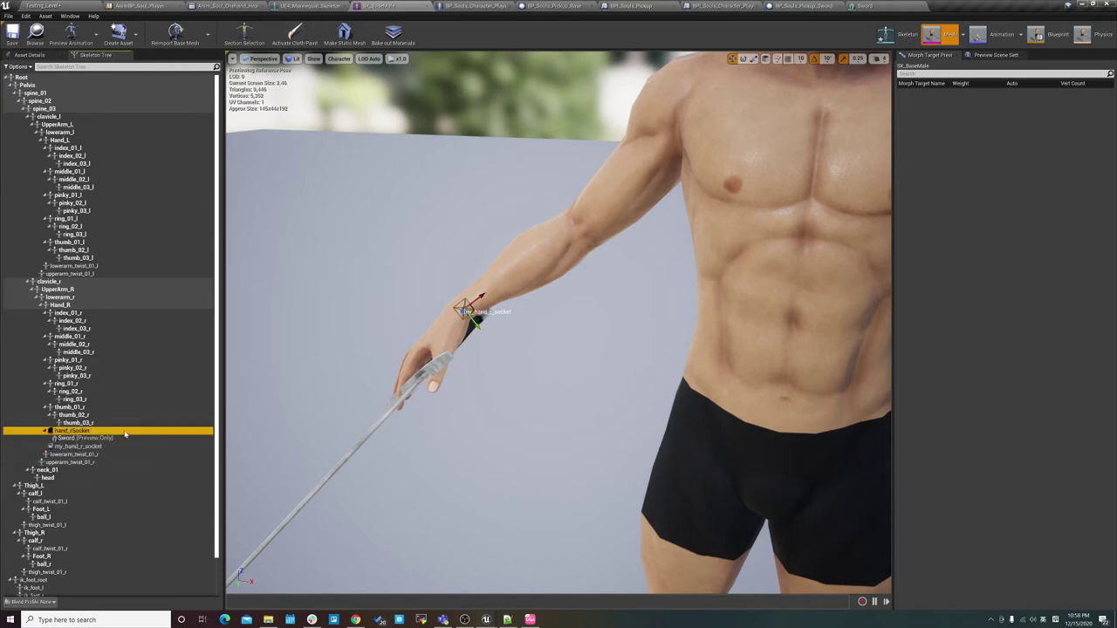
pyautogui.click(71, 430)
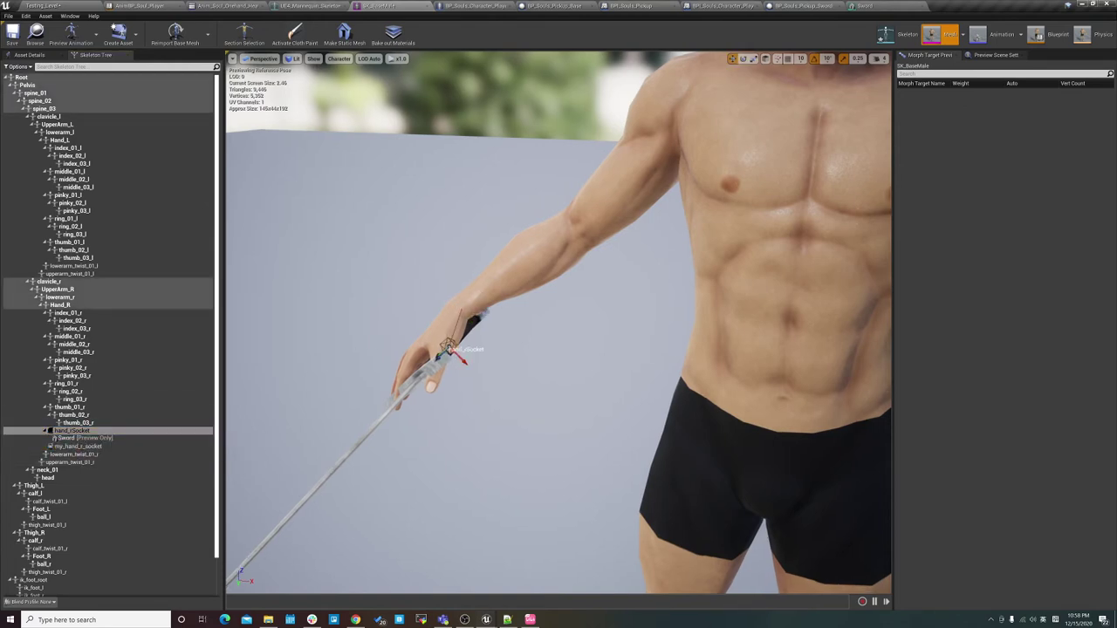
pyautogui.scroll(-5, 559, 323)
pyautogui.scroll(5, 558, 323)
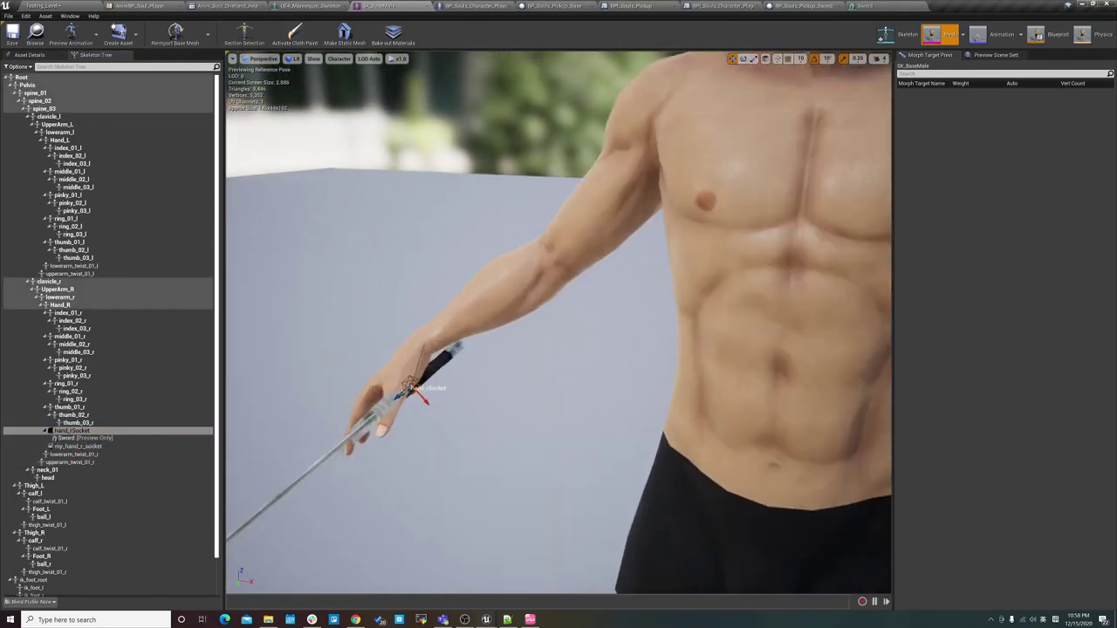
pyautogui.scroll(-5, 559, 323)
pyautogui.scroll(5, 558, 323)
pyautogui.scroll(-5, 559, 323)
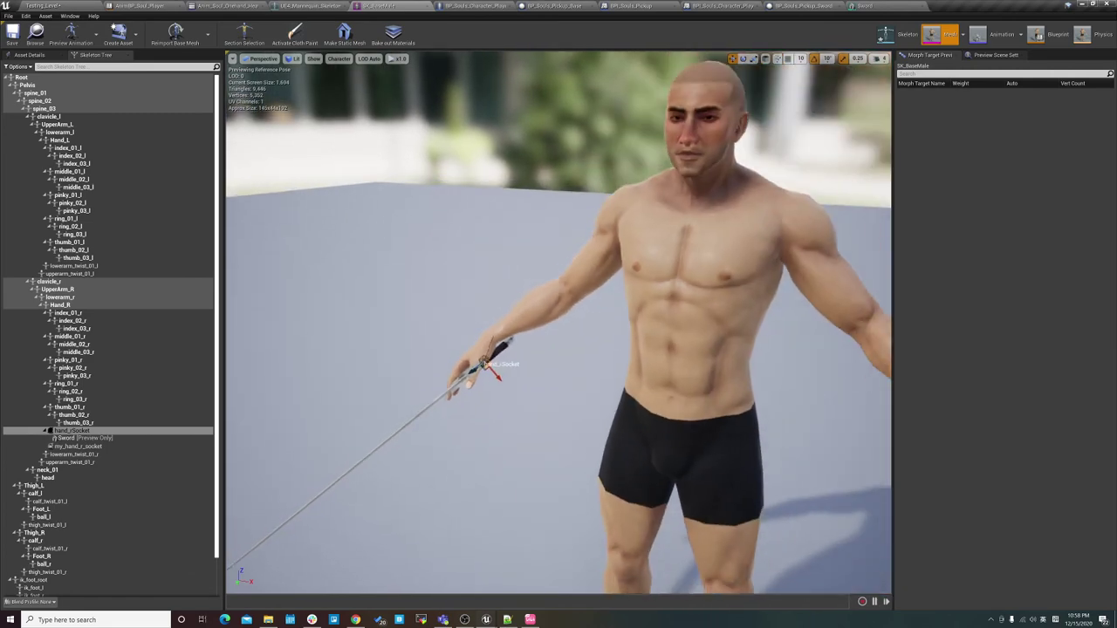
# Check hand_r_socket's context menu without choosing anything, and zoom in on the character.
pyautogui.rightClick(109, 431)
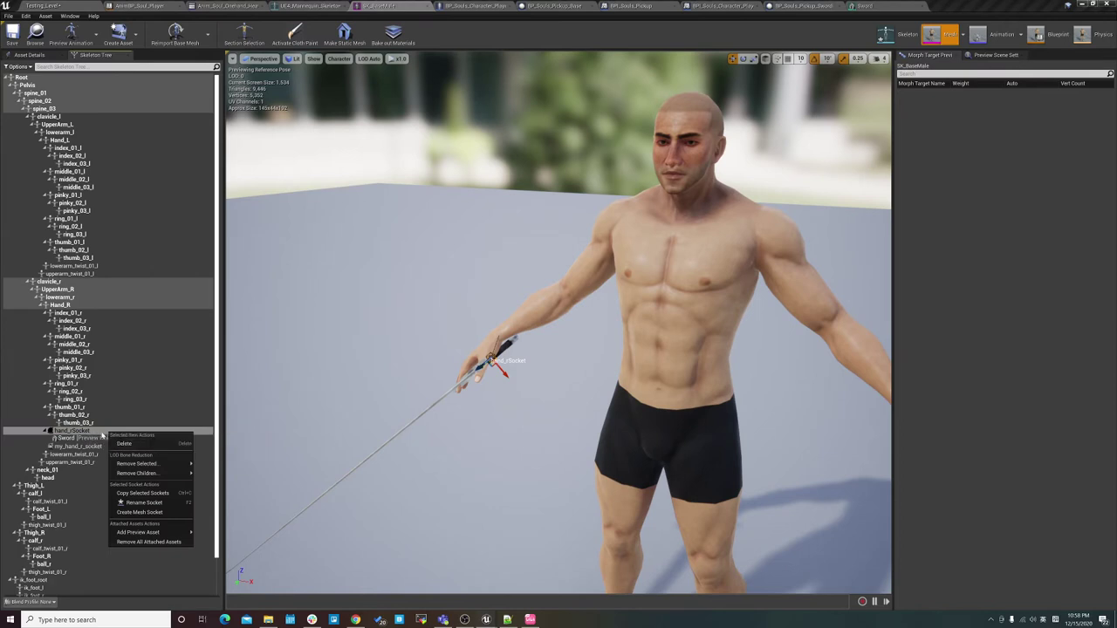
pyautogui.click(94, 433)
pyautogui.rightClick(101, 440)
pyautogui.moveTo(140, 451)
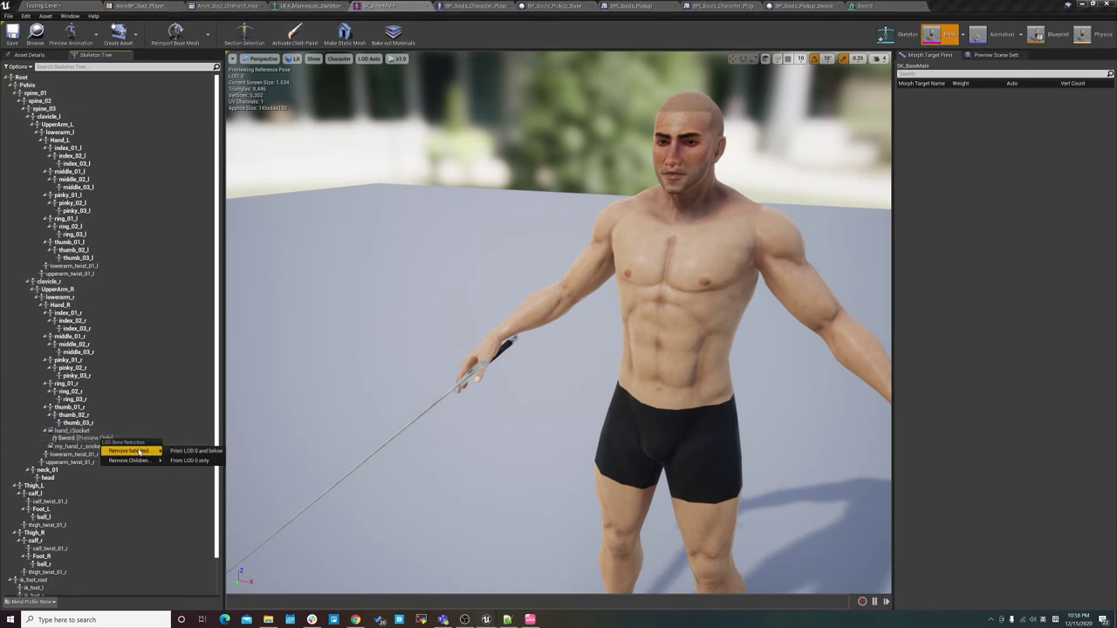
pyautogui.click(196, 451)
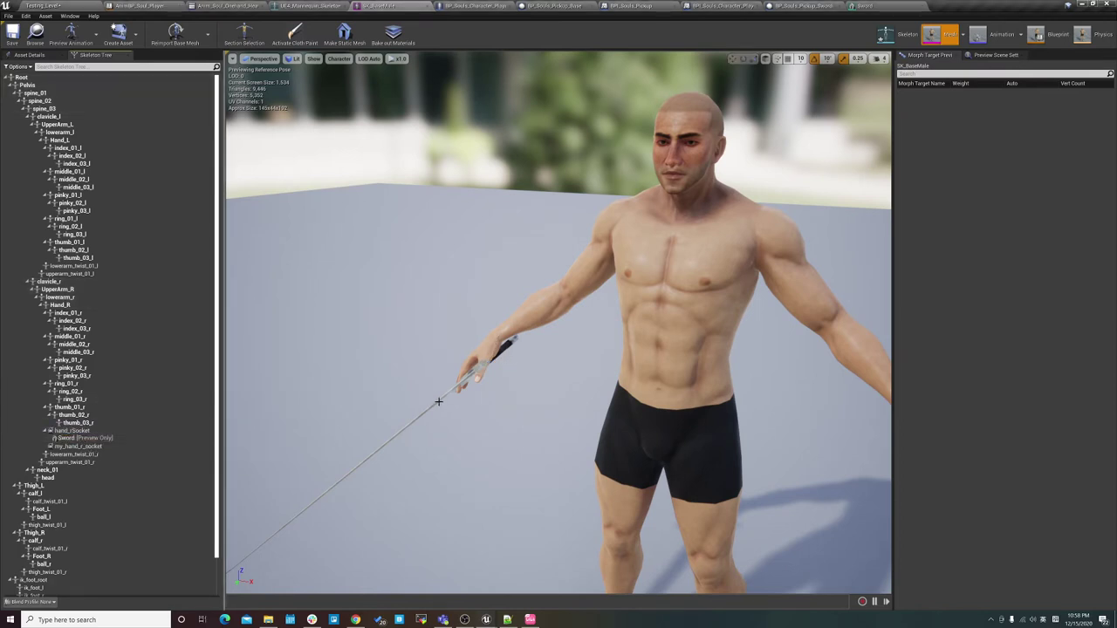
pyautogui.moveTo(317, 436); pyautogui.dragTo(317, 437)
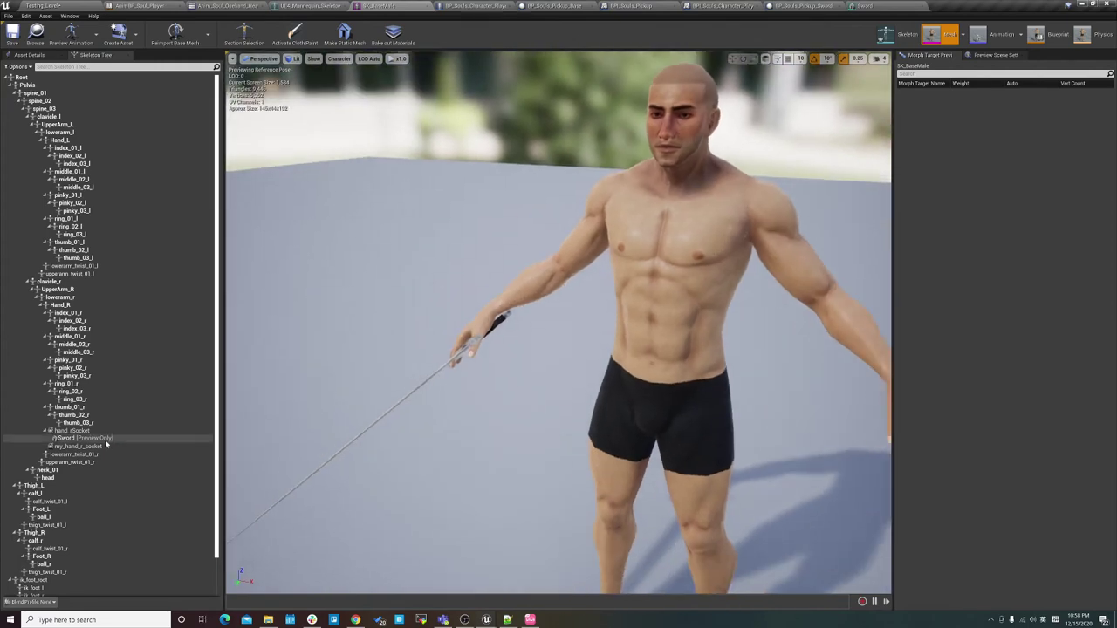
pyautogui.click(87, 431)
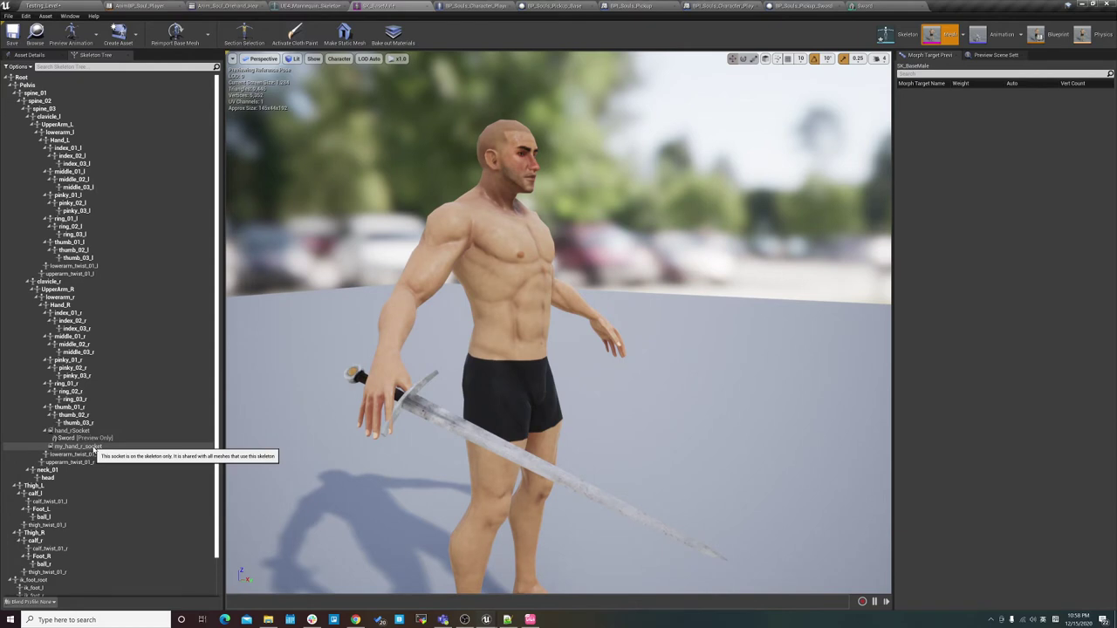
pyautogui.click(83, 447)
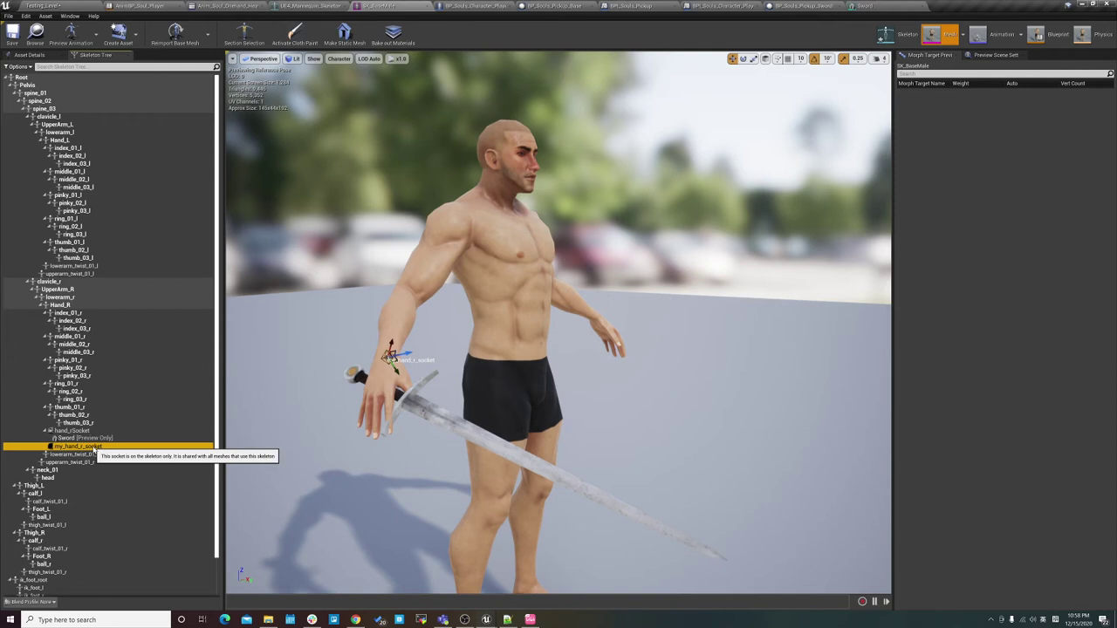
pyautogui.rightClick(95, 450)
pyautogui.click(87, 447)
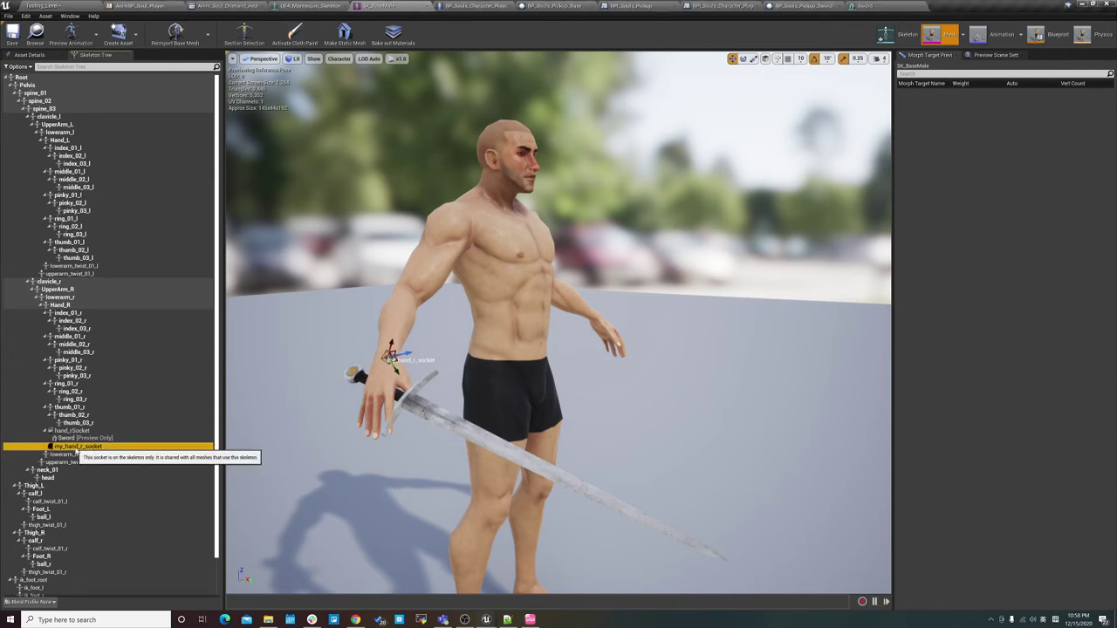
# Add the Sword static mesh, found by searching 'sw', as my_hand_r_socket's preview asset.
pyautogui.rightClick(93, 445)
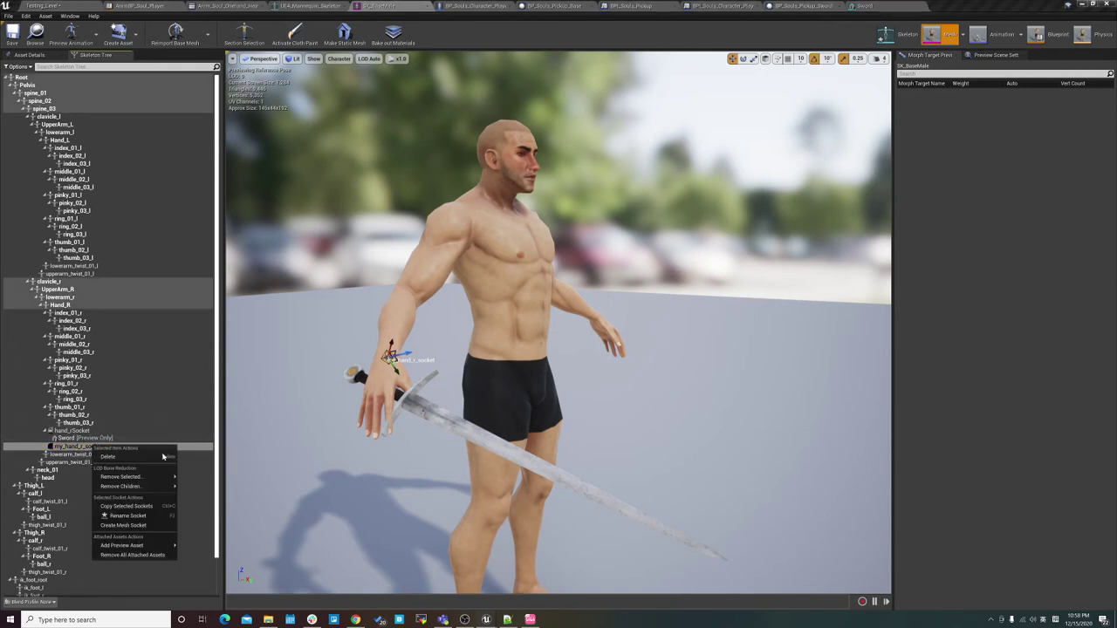
pyautogui.moveTo(155, 486)
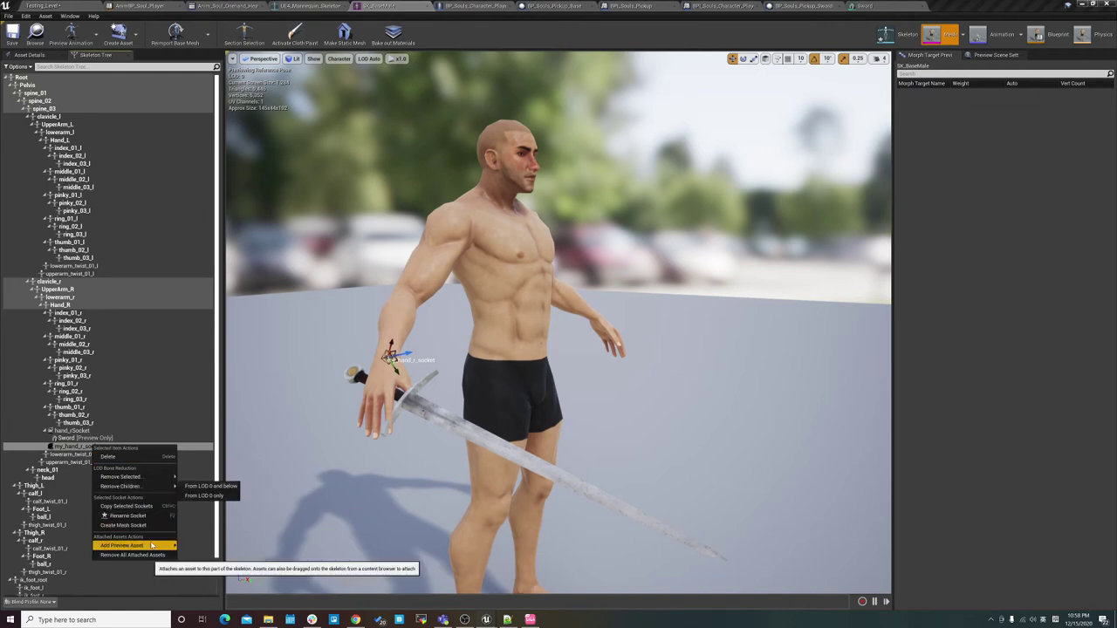
pyautogui.moveTo(151, 545)
pyautogui.scroll(-1, 252, 521)
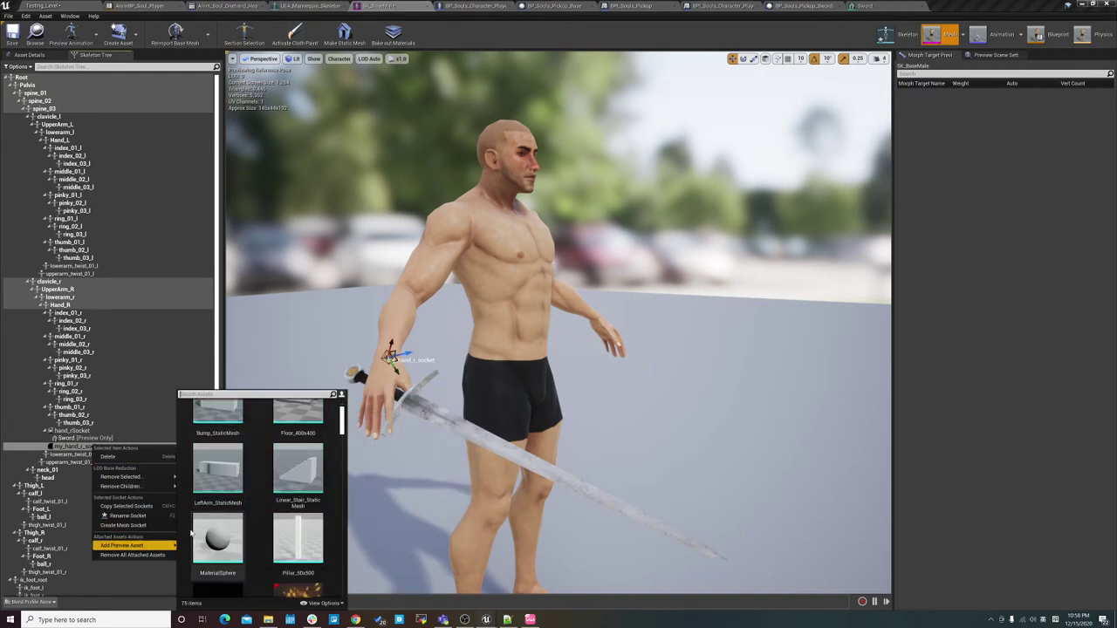
pyautogui.scroll(-1, 262, 489)
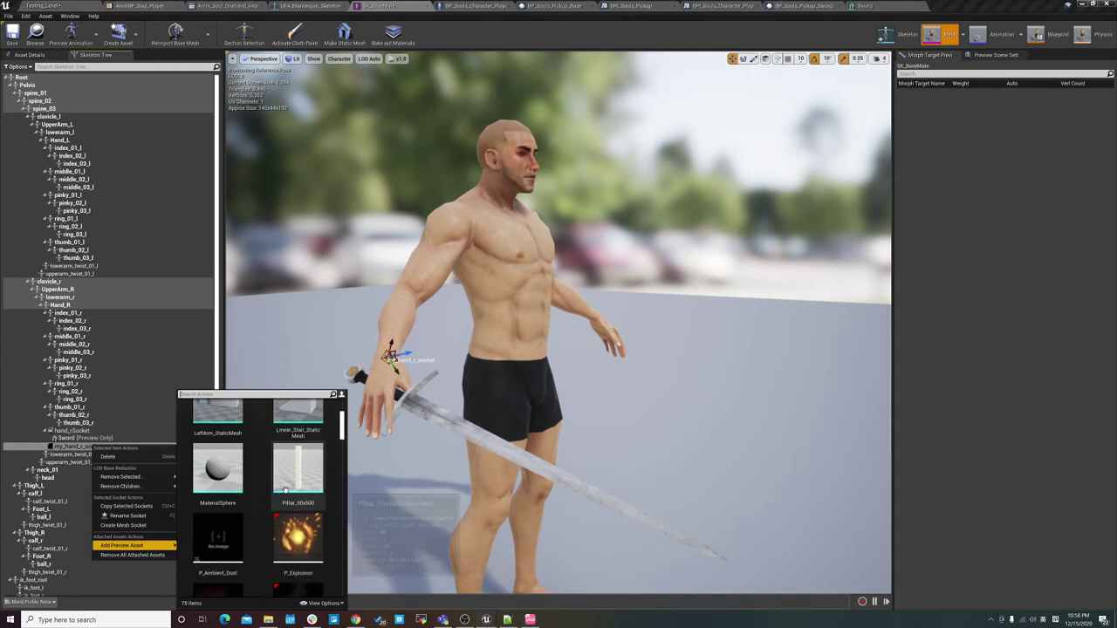
pyautogui.scroll(-1, 227, 471)
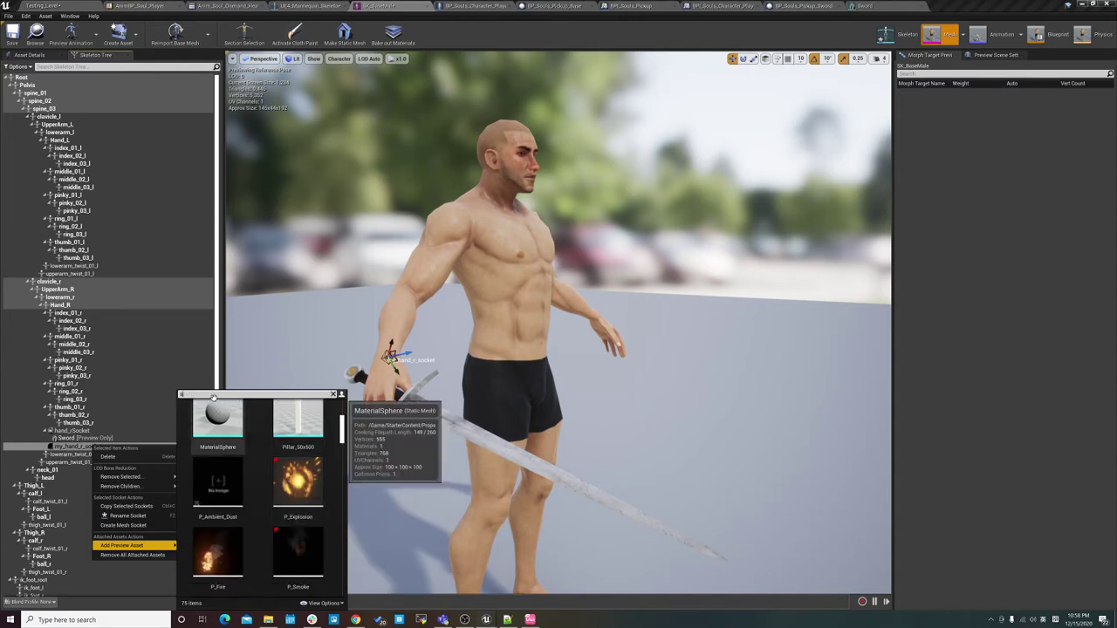
pyautogui.write('sw')
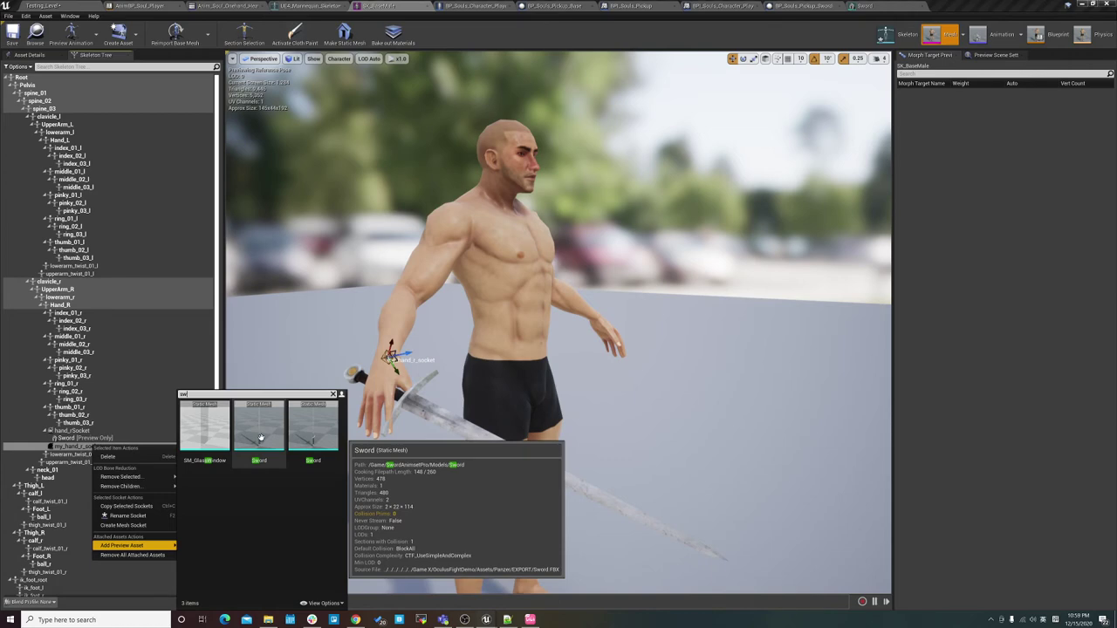
pyautogui.click(322, 434)
pyautogui.scroll(5, 461, 338)
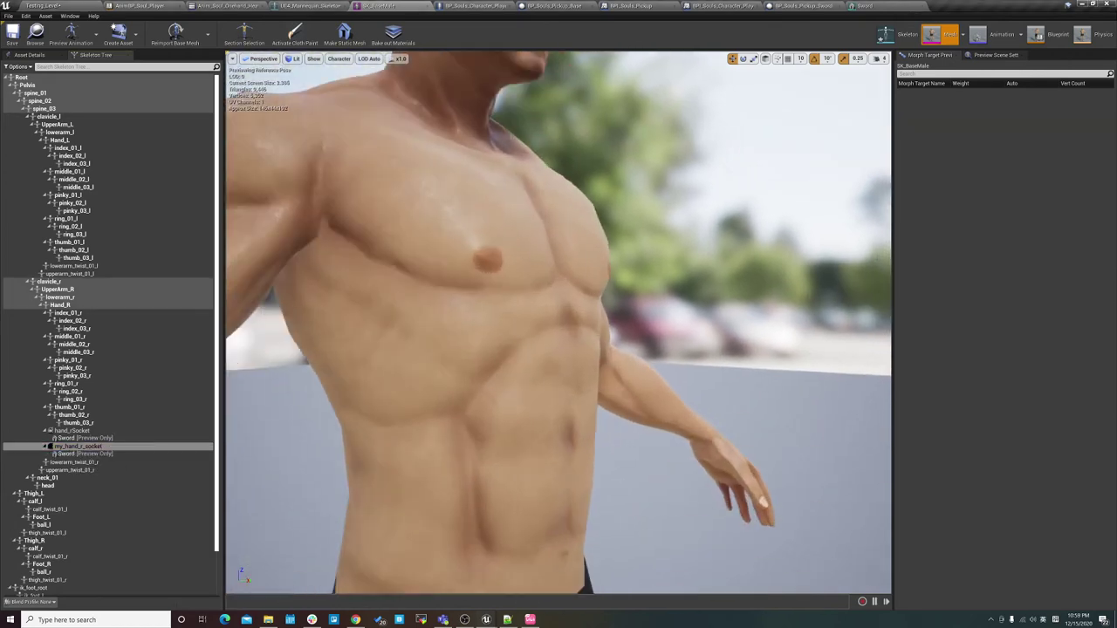
pyautogui.scroll(-8, 462, 338)
pyautogui.scroll(2, 461, 337)
pyautogui.moveTo(462, 338)
pyautogui.mouseDown()
pyautogui.moveTo(374, 361)
pyautogui.moveTo(461, 360)
pyautogui.mouseUp()
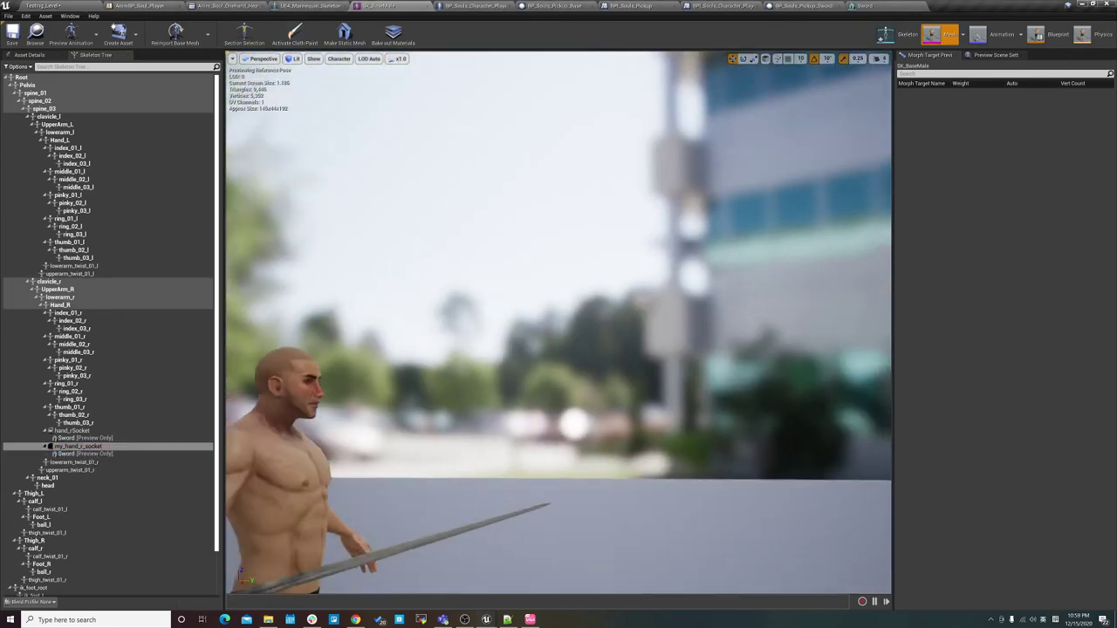
pyautogui.scroll(3, 558, 323)
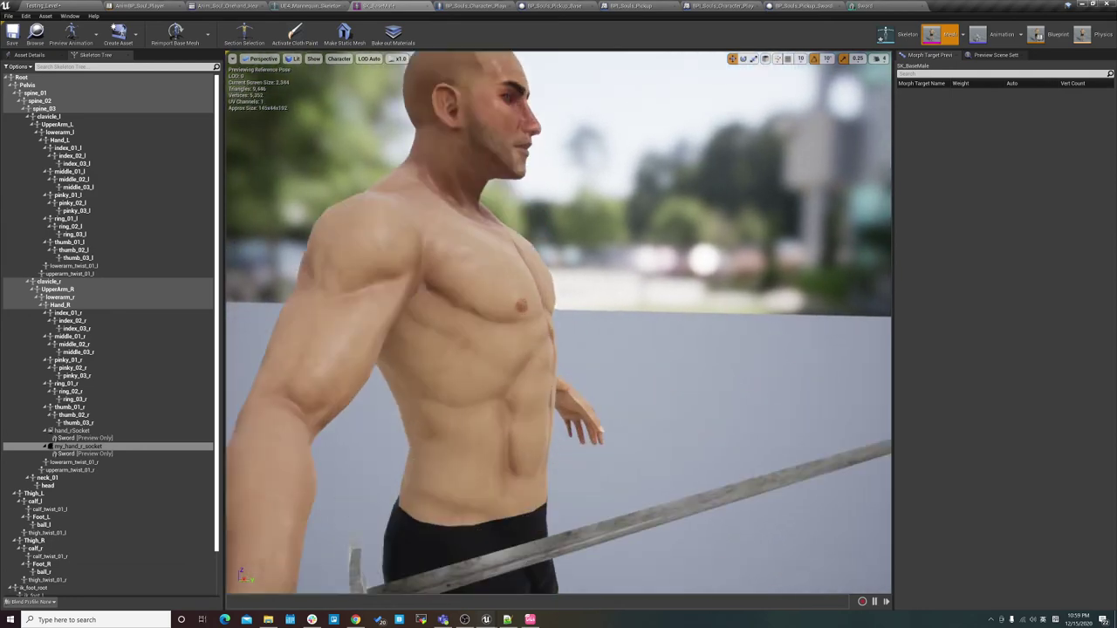
pyautogui.moveTo(559, 323); pyautogui.dragTo(524, 349)
pyautogui.scroll(2, 559, 323)
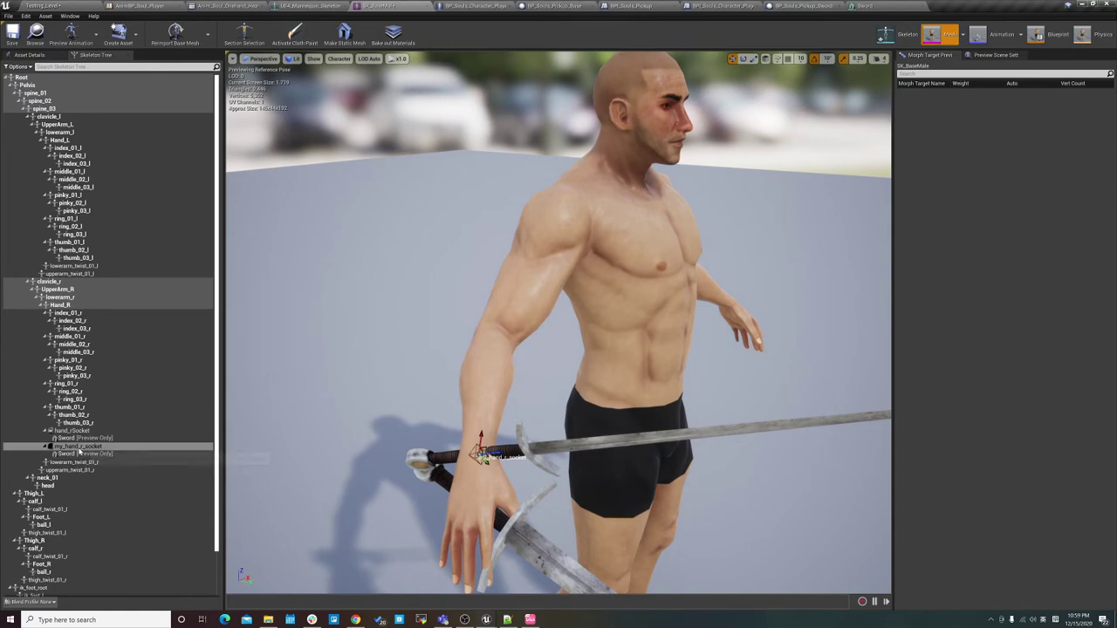
pyautogui.moveTo(548, 365); pyautogui.dragTo(548, 331)
pyautogui.scroll(-3, 559, 323)
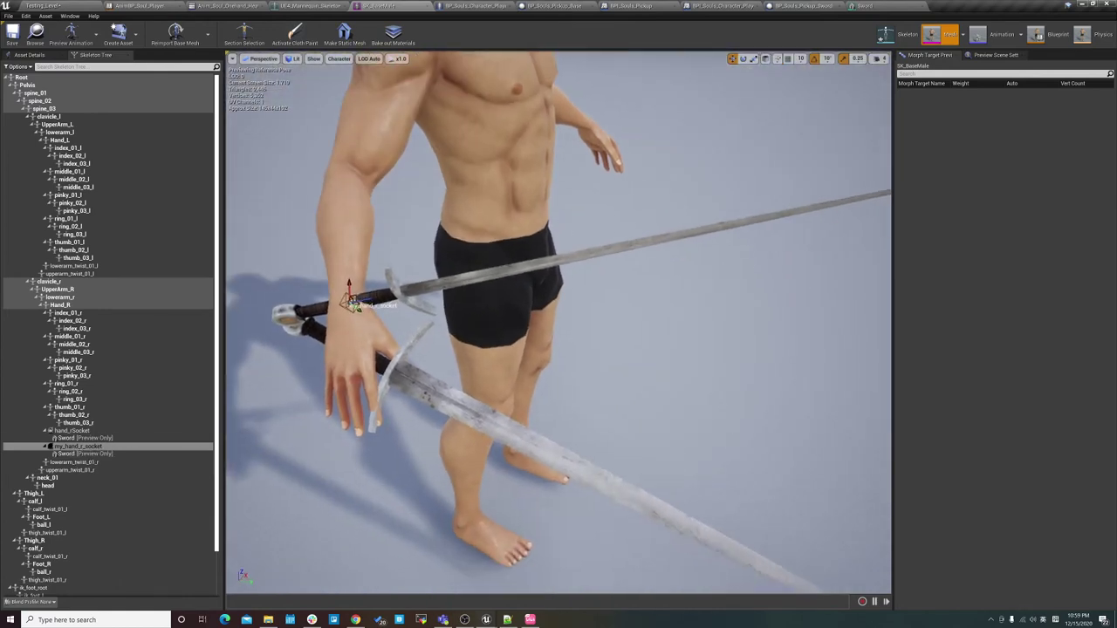
pyautogui.scroll(-3, 559, 323)
pyautogui.scroll(5, 559, 323)
pyautogui.moveTo(524, 411)
pyautogui.mouseDown()
pyautogui.moveTo(454, 410)
pyautogui.moveTo(478, 463)
pyautogui.mouseUp()
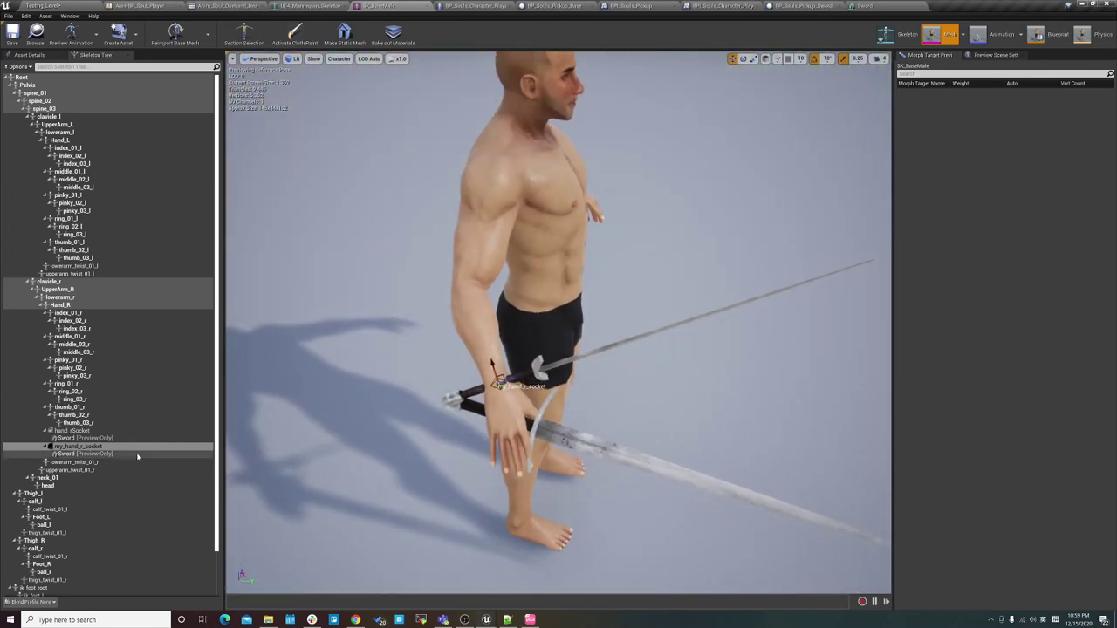
pyautogui.click(81, 446)
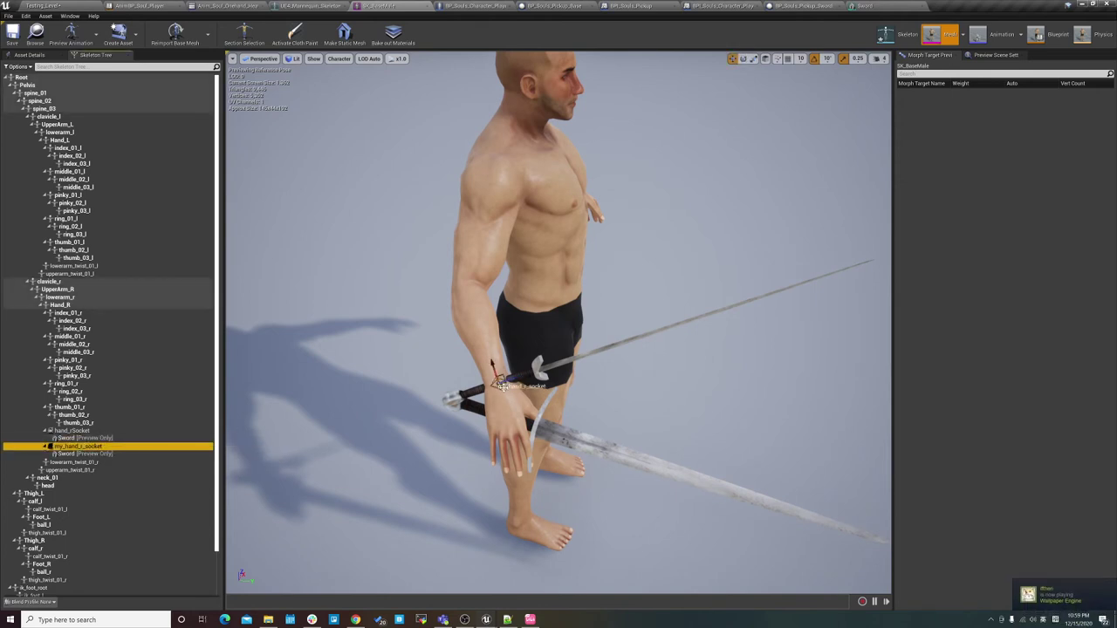
# Rotate my_hand_r_socket about 40 then 10 degrees so the sword blade points downward.
pyautogui.moveTo(485, 365); pyautogui.dragTo(504, 397)
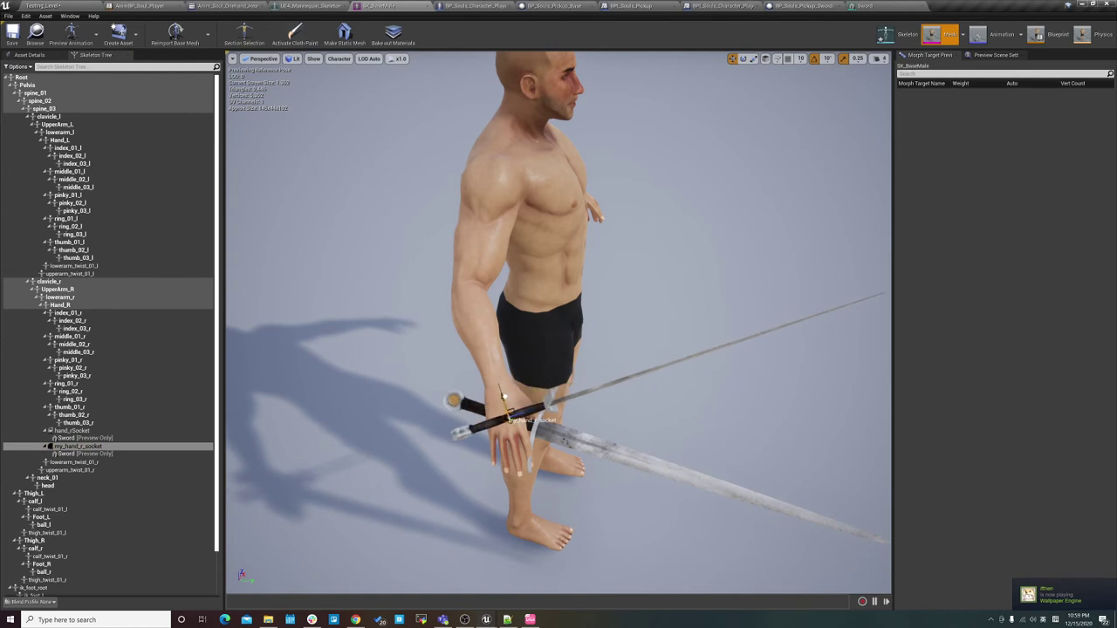
pyautogui.moveTo(499, 396); pyautogui.dragTo(504, 400)
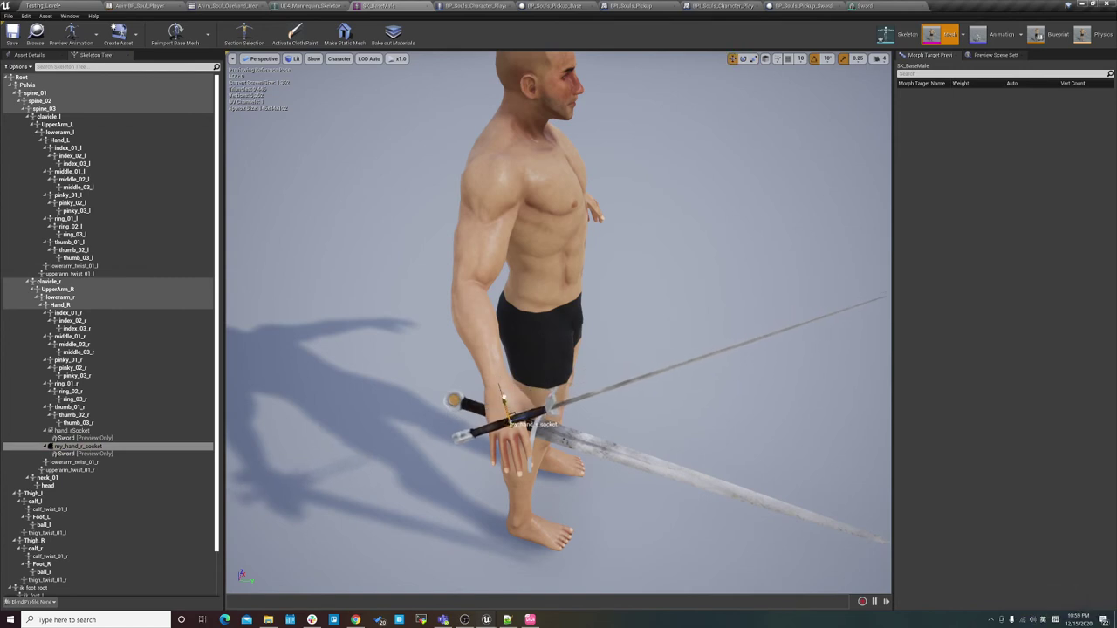
pyautogui.moveTo(541, 434); pyautogui.dragTo(500, 390)
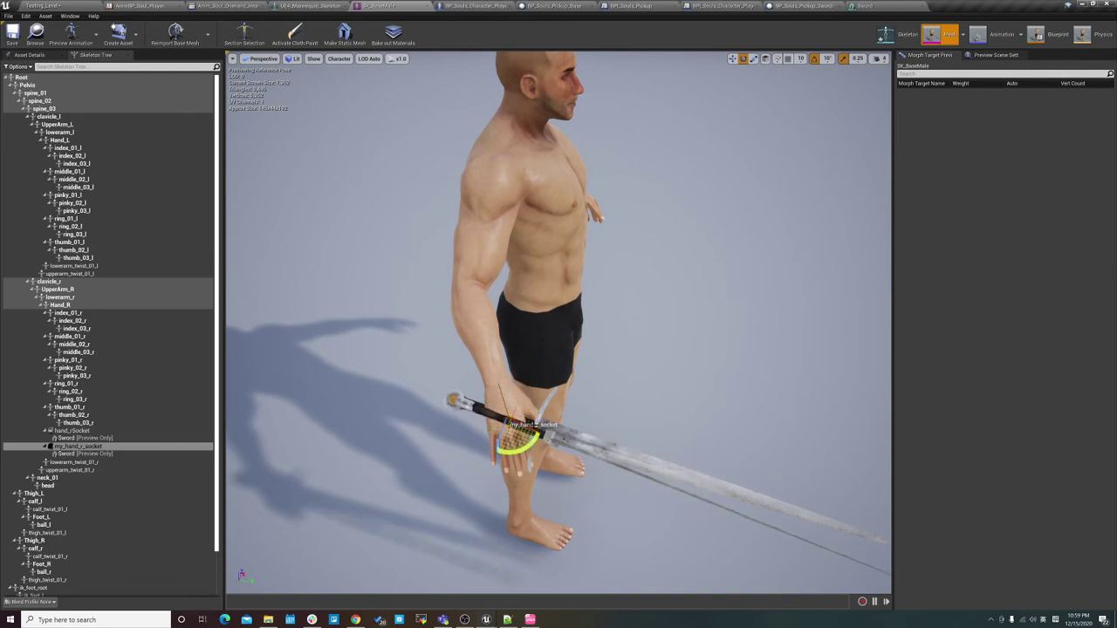
pyautogui.moveTo(501, 436); pyautogui.dragTo(521, 394)
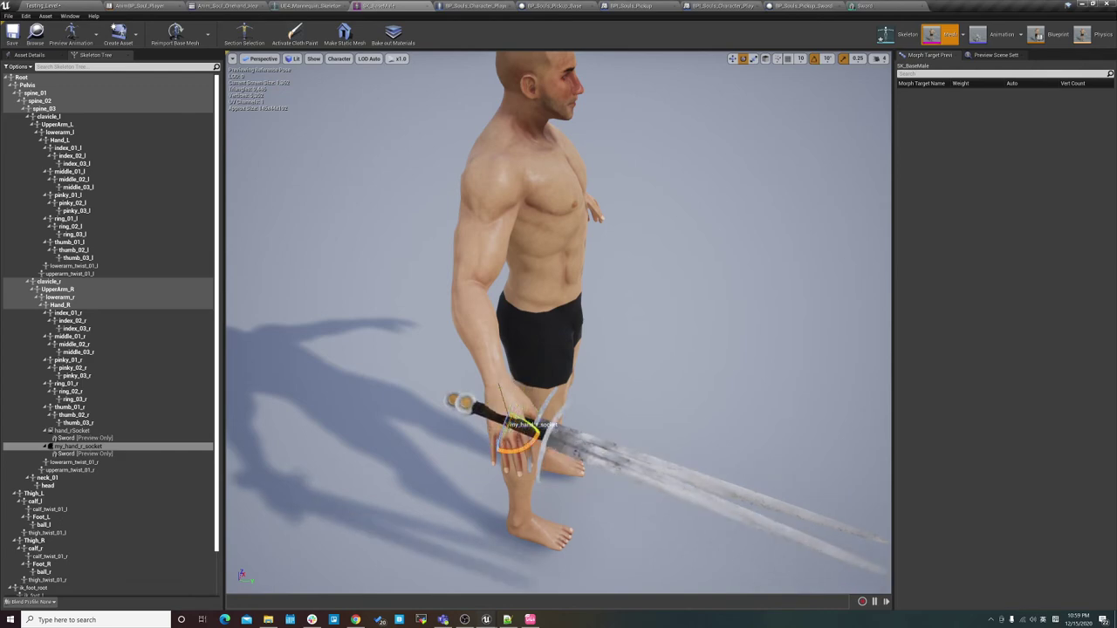
pyautogui.moveTo(687, 441); pyautogui.dragTo(687, 415, button='right')
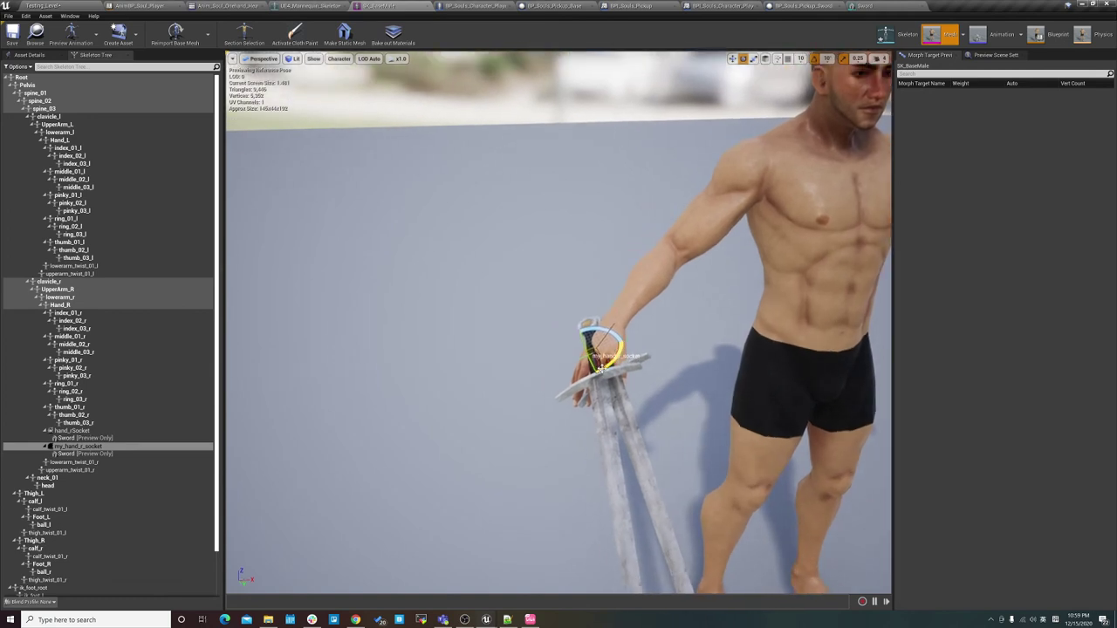
pyautogui.moveTo(601, 368); pyautogui.dragTo(605, 380)
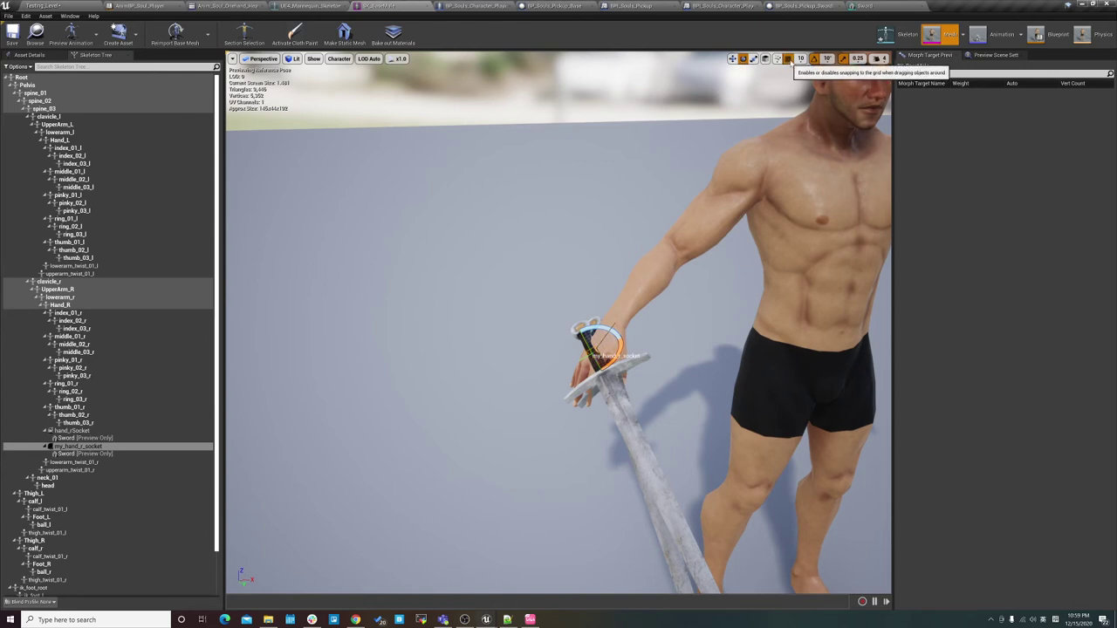
# Set the viewport grid snap to 1, then turn my_hand_r_socket's sword 18 degrees and reframe.
pyautogui.click(801, 59)
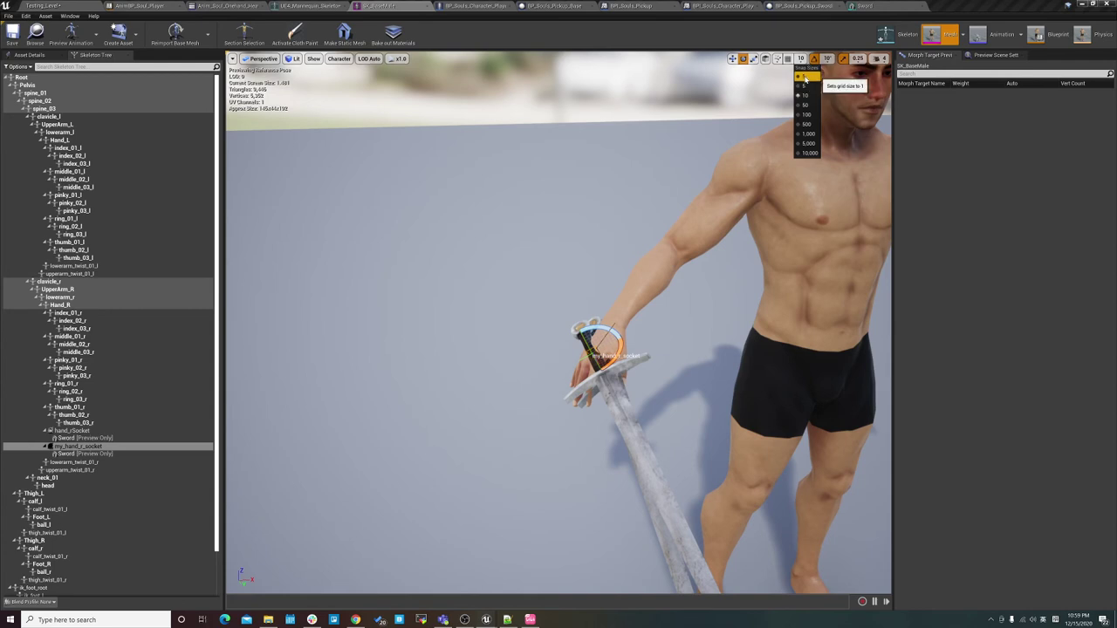
pyautogui.click(806, 78)
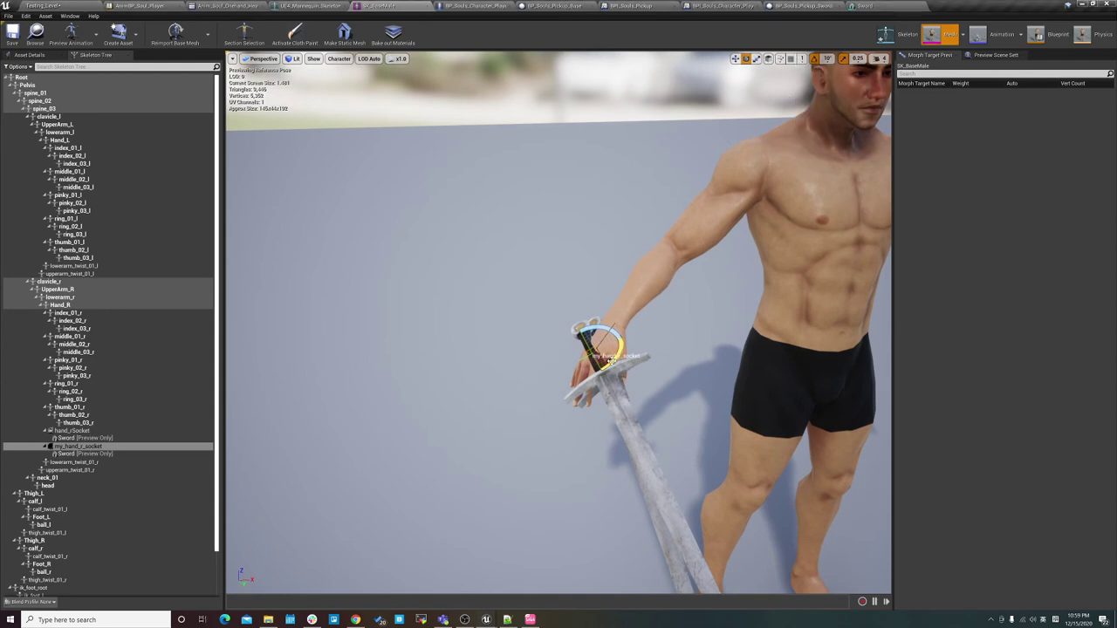
pyautogui.moveTo(602, 373); pyautogui.dragTo(602, 373)
pyautogui.moveTo(608, 333)
pyautogui.keyDown('alt'); pyautogui.mouseDown()
pyautogui.moveTo(524, 340)
pyautogui.moveTo(651, 340)
pyautogui.mouseUp(); pyautogui.keyUp('alt')
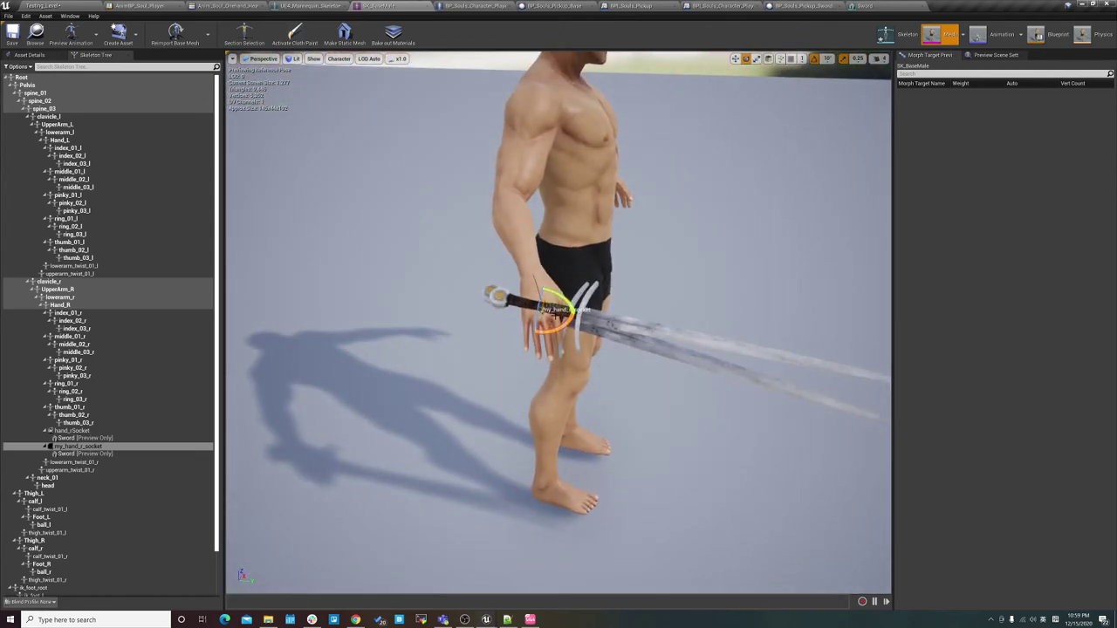
pyautogui.moveTo(550, 308); pyautogui.dragTo(445, 314, button='middle')
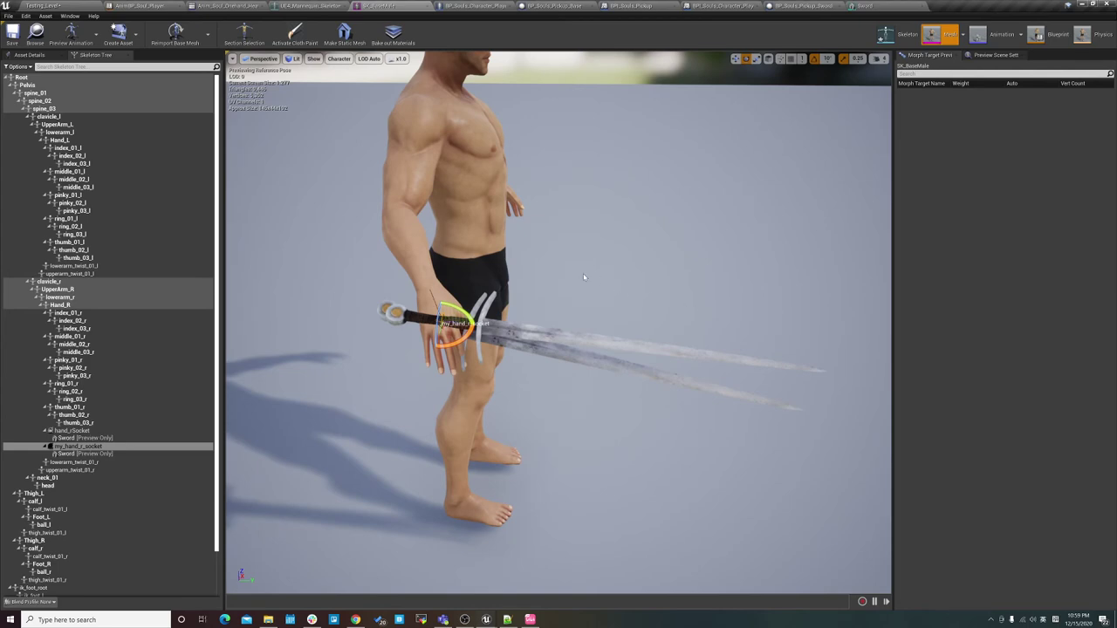
pyautogui.scroll(5, 822, 104)
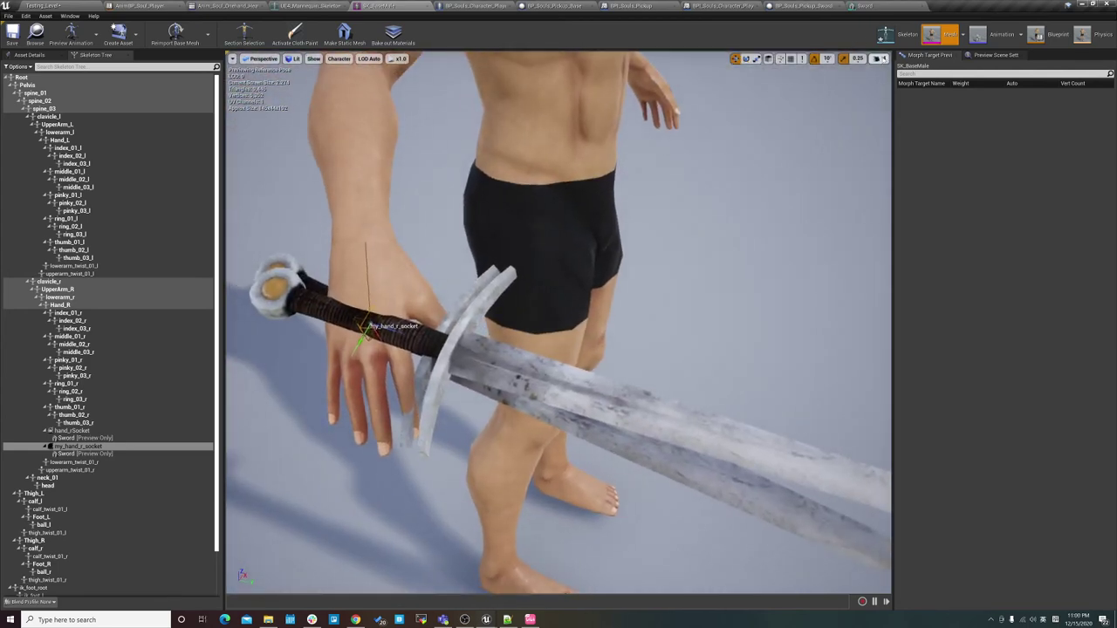
# Adjust the viewport camera speed settings and reselect my_hand_r_socket.
pyautogui.click(880, 59)
pyautogui.scroll(-2, 758, 92)
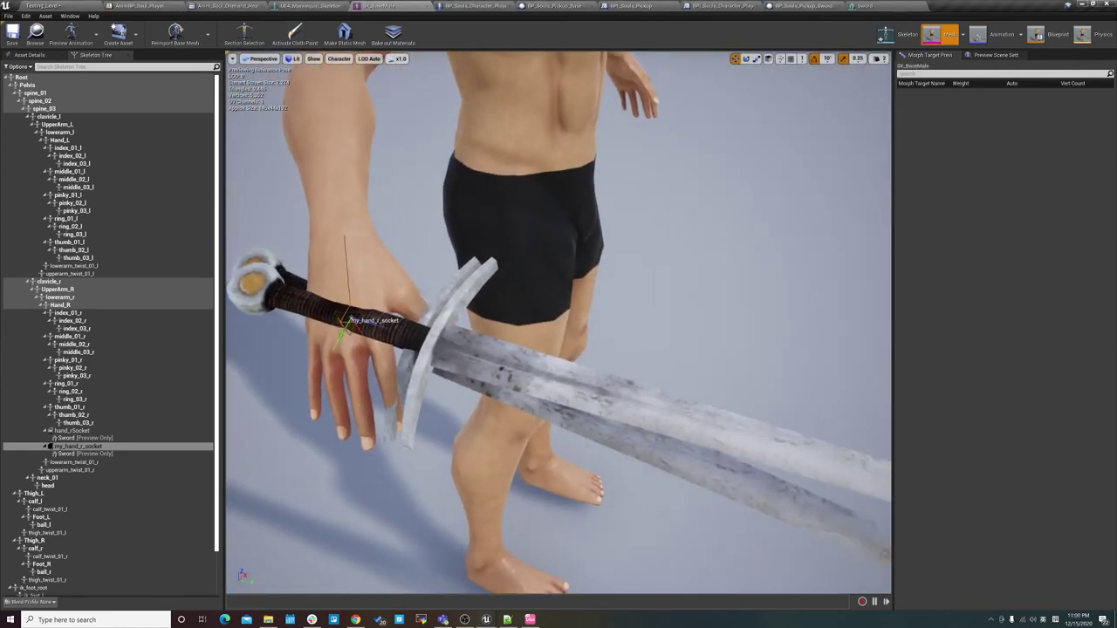
pyautogui.click(881, 59)
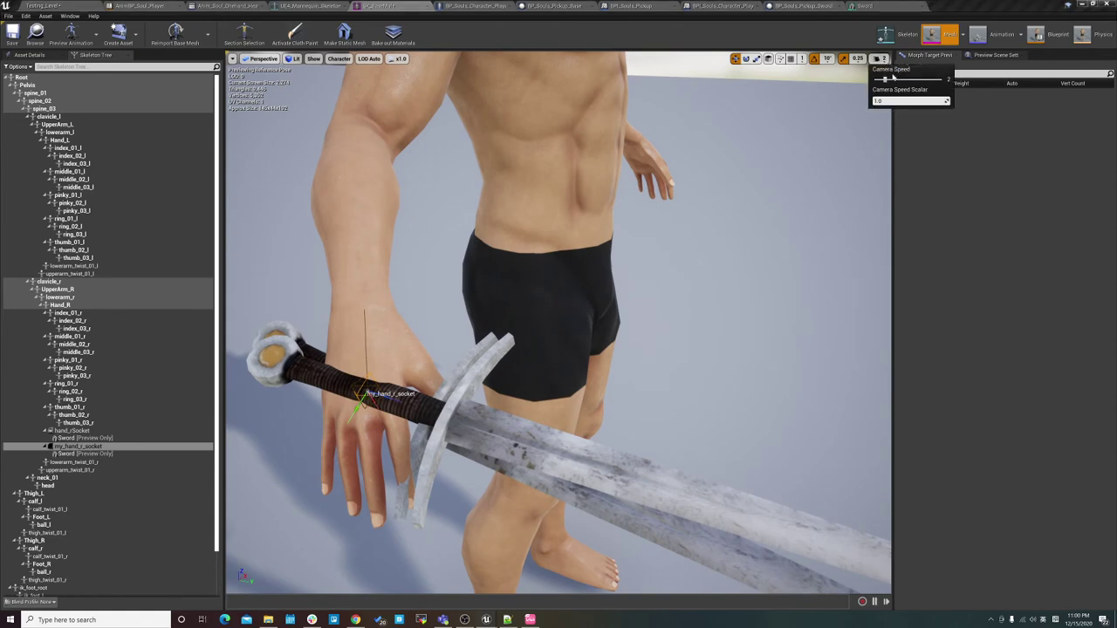
pyautogui.moveTo(559, 323); pyautogui.dragTo(558, 323, button='right')
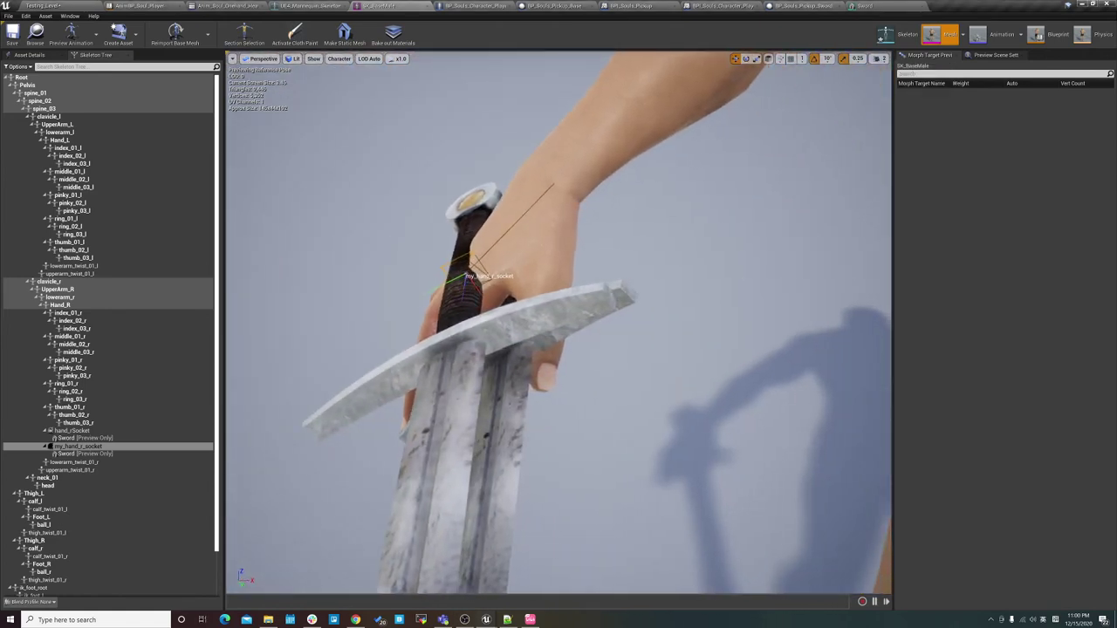
pyautogui.moveTo(569, 227); pyautogui.dragTo(569, 227, button='right')
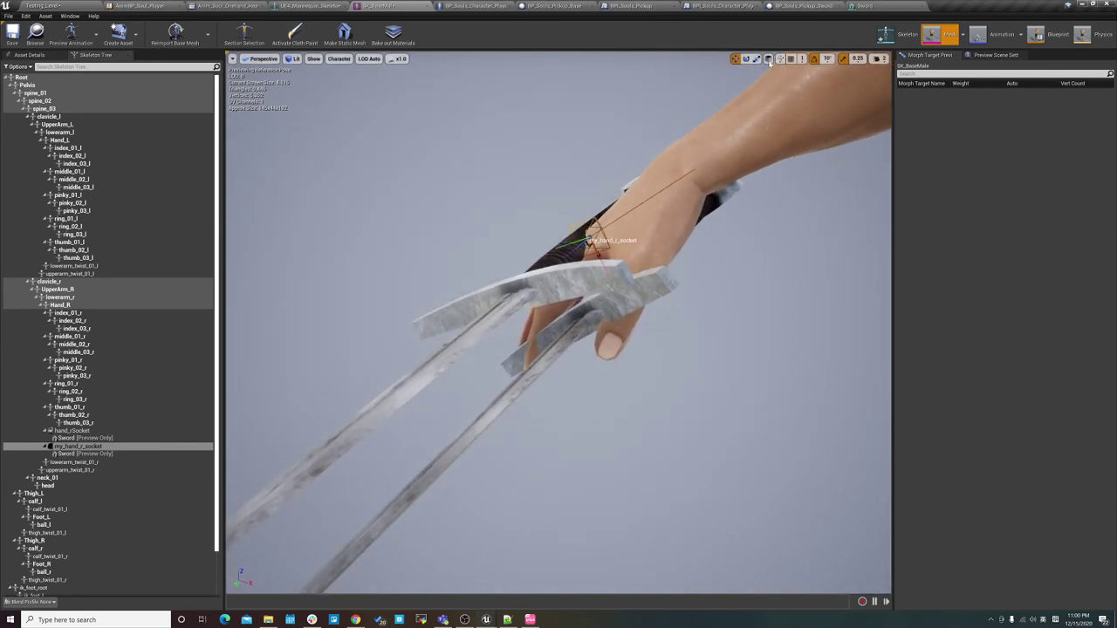
pyautogui.click(678, 139)
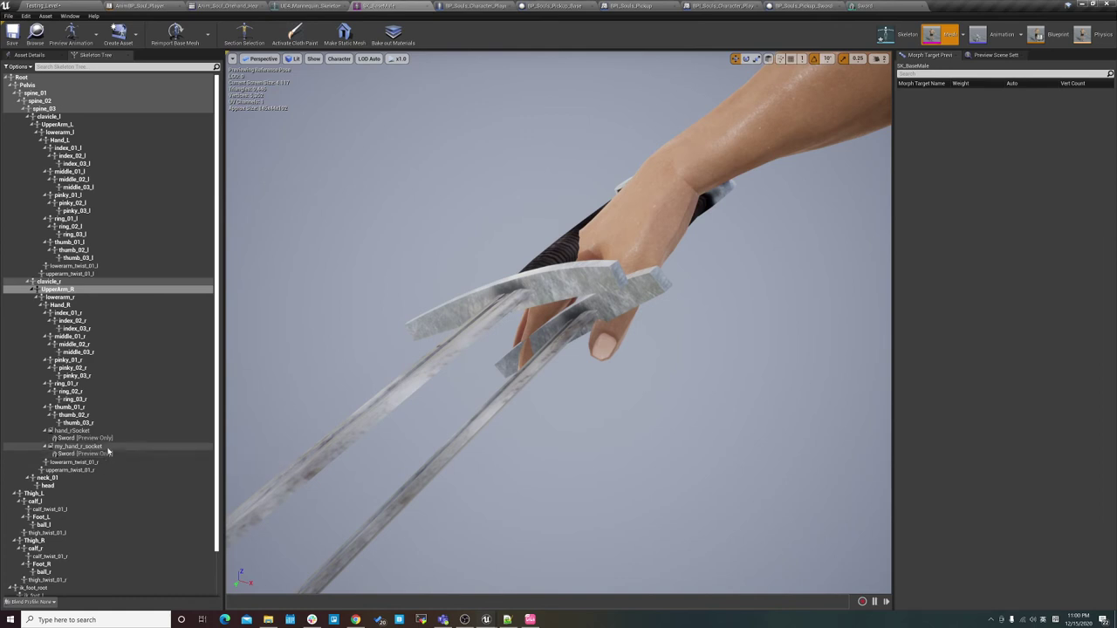
pyautogui.click(74, 445)
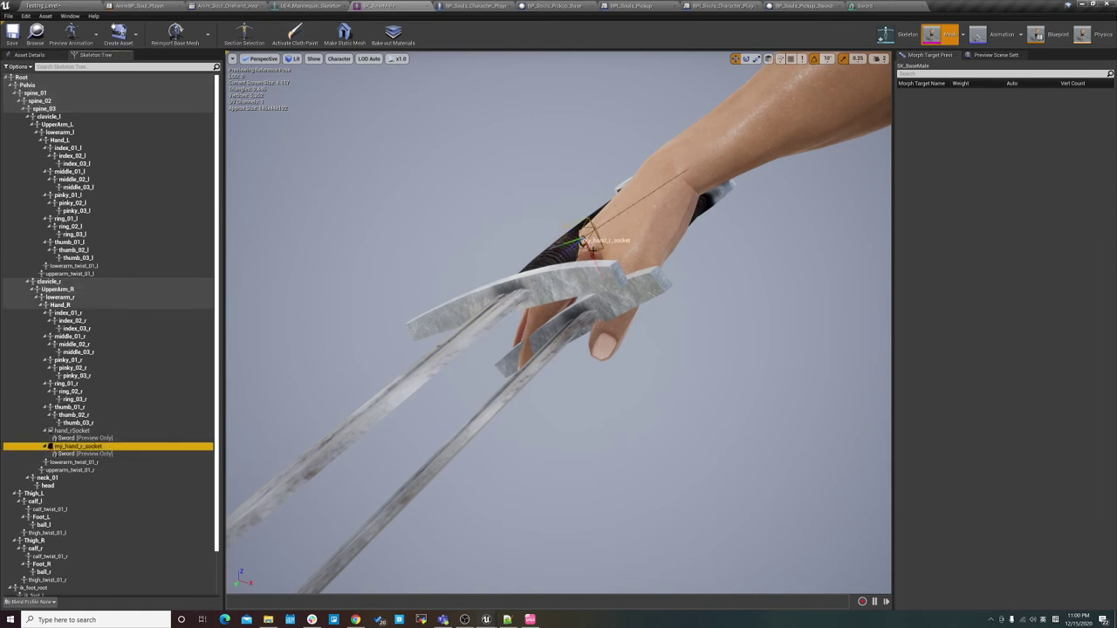
# Tilt the sword back 10 degrees, move it up over the hand, then rotate another 10 degrees.
pyautogui.moveTo(588, 250); pyautogui.dragTo(625, 295)
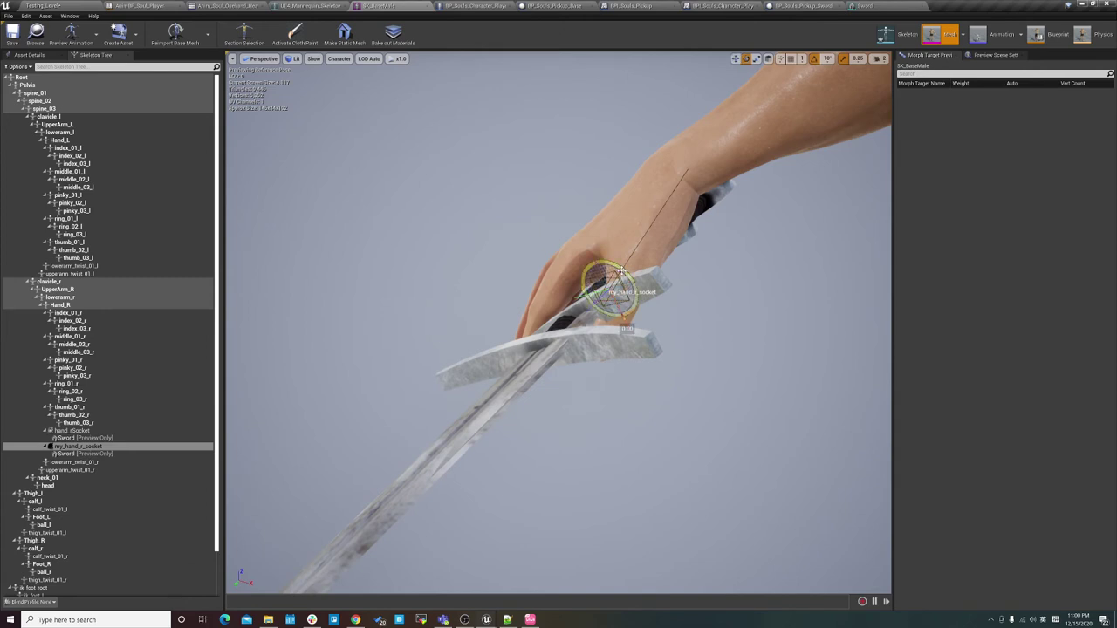
pyautogui.moveTo(621, 271); pyautogui.dragTo(624, 316)
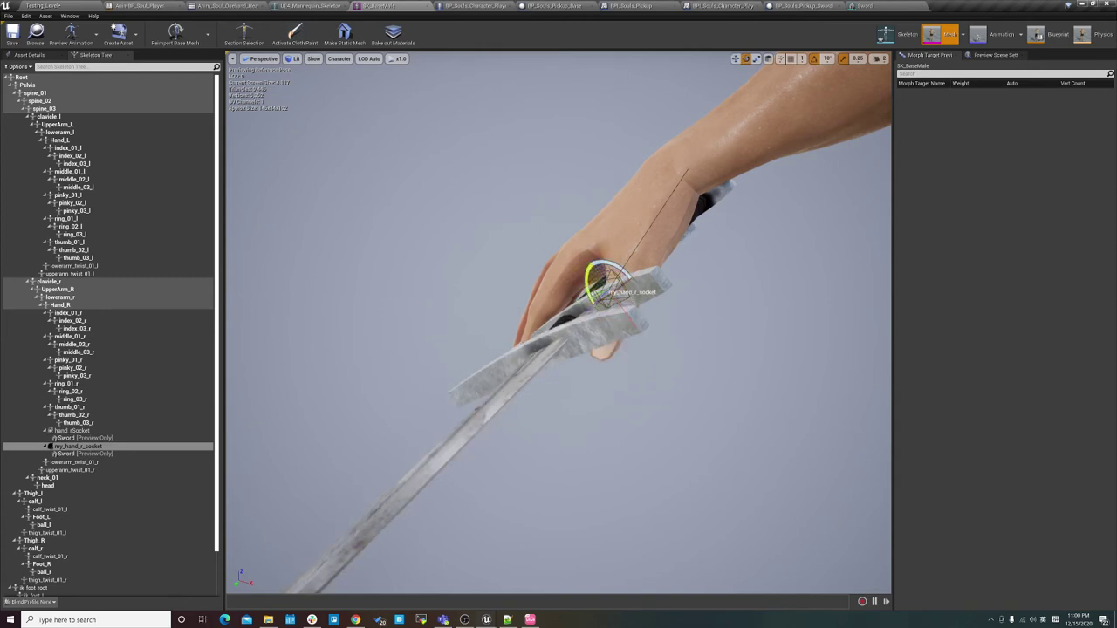
pyautogui.moveTo(624, 315); pyautogui.dragTo(624, 315, button='right')
pyautogui.moveTo(597, 265); pyautogui.dragTo(597, 265, button='right')
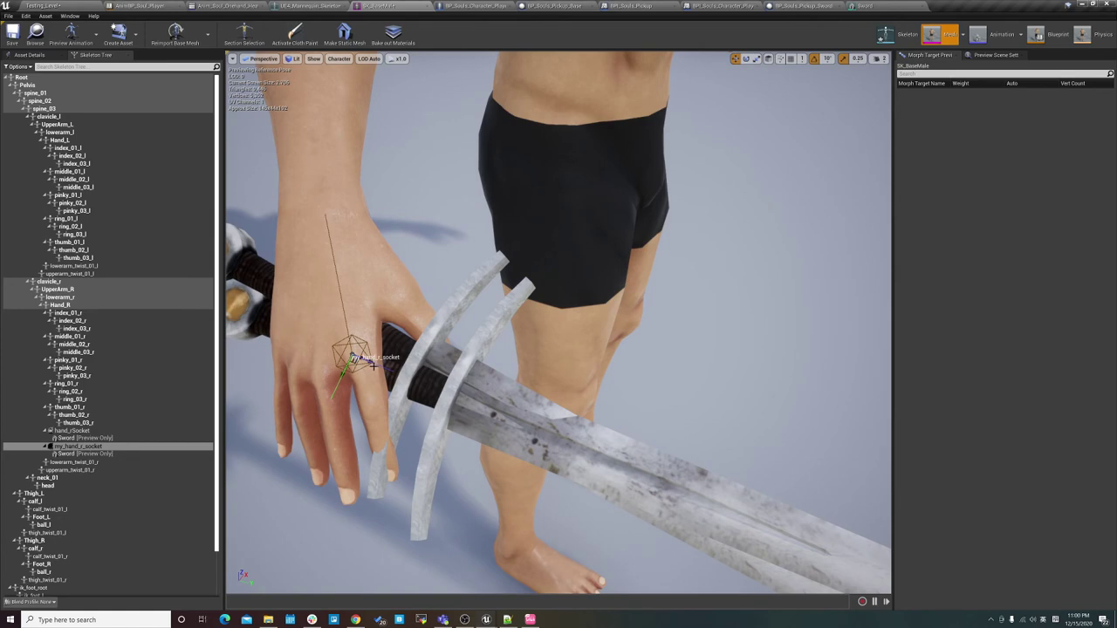
pyautogui.moveTo(374, 366); pyautogui.dragTo(351, 356)
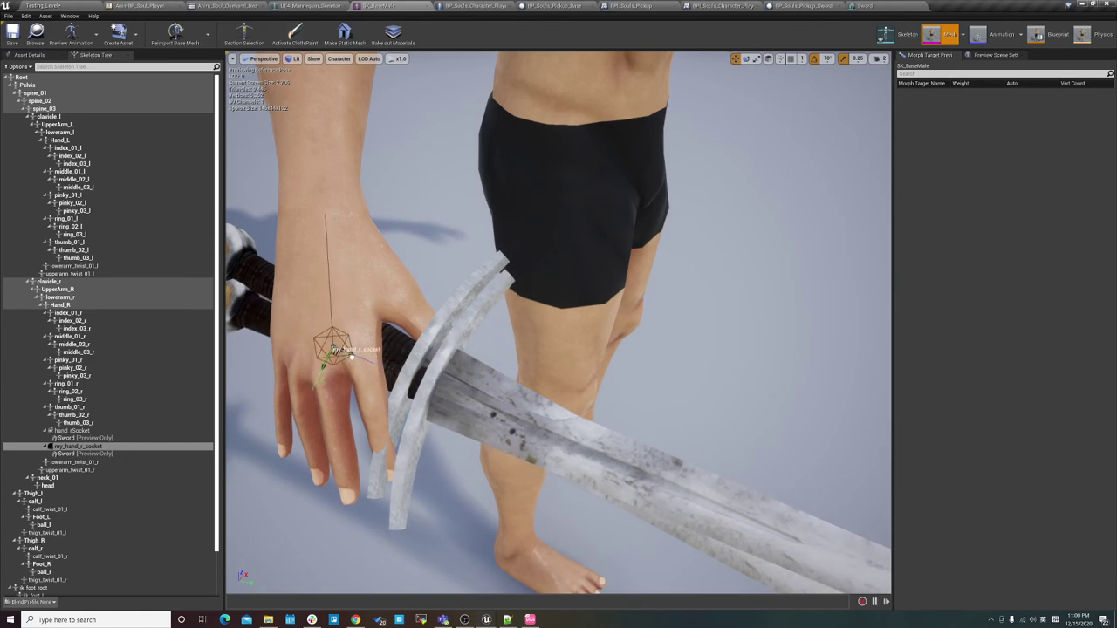
pyautogui.moveTo(352, 356); pyautogui.dragTo(352, 356, button='right')
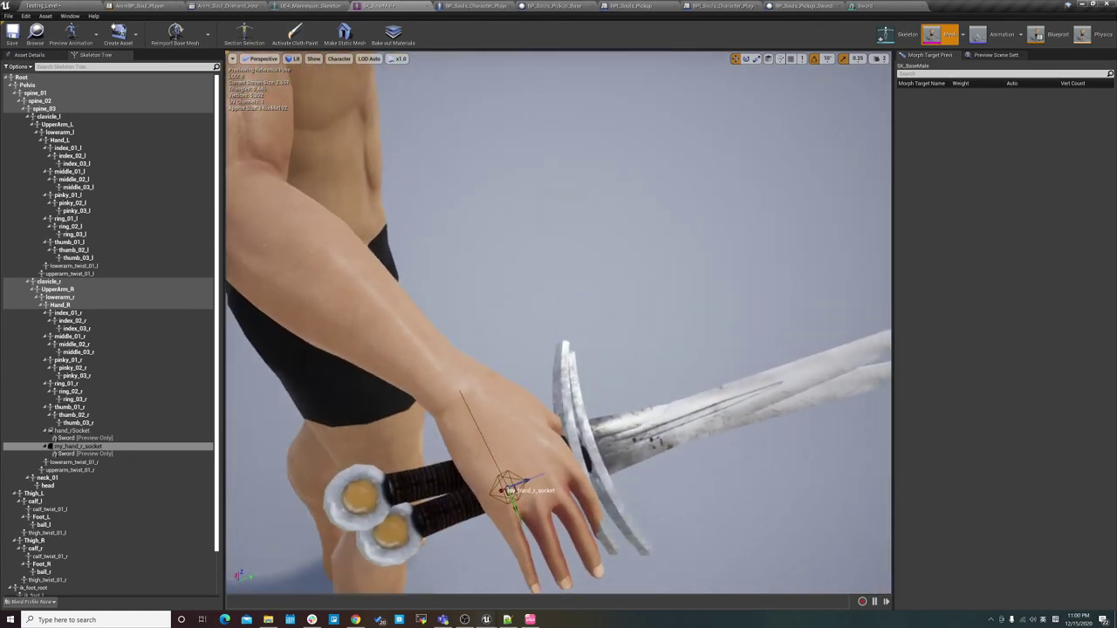
pyautogui.moveTo(411, 440); pyautogui.dragTo(412, 440, button='right')
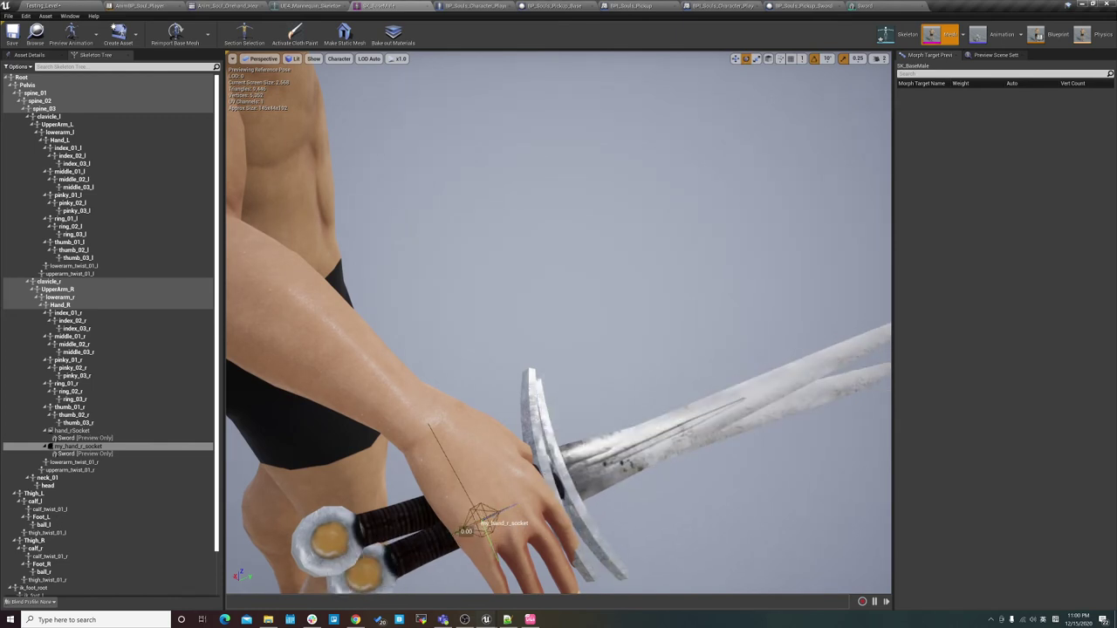
pyautogui.moveTo(508, 506); pyautogui.dragTo(510, 514)
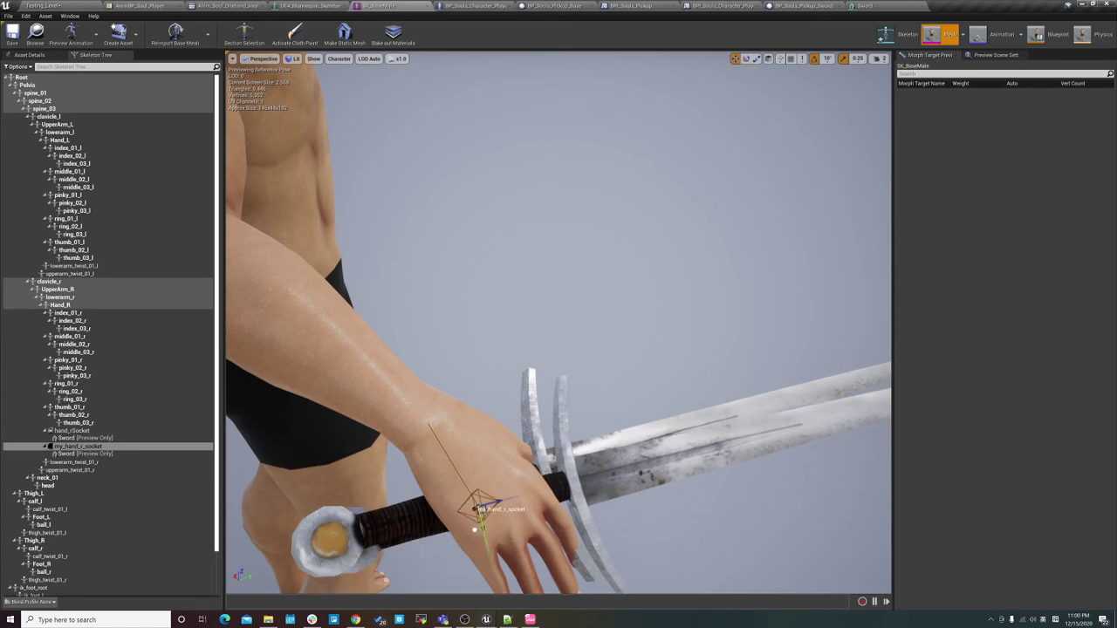
pyautogui.moveTo(558, 314)
pyautogui.keyDown('alt'); pyautogui.mouseDown()
pyautogui.moveTo(611, 315)
pyautogui.moveTo(611, 350)
pyautogui.mouseUp(); pyautogui.keyUp('alt')
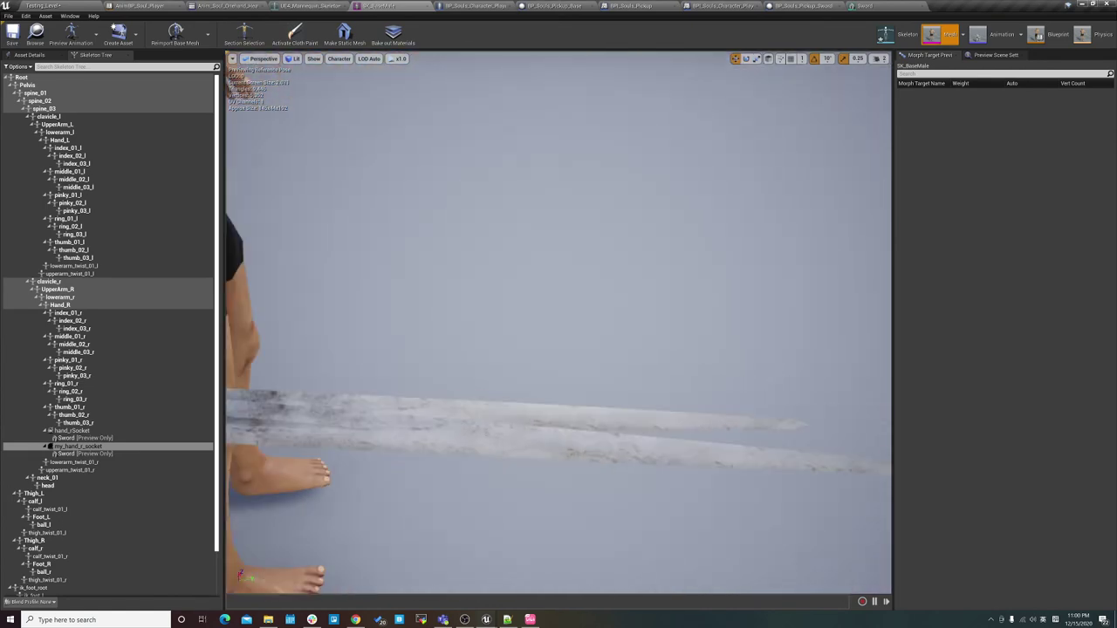
pyautogui.keyDown('alt'); pyautogui.moveTo(559, 314); pyautogui.dragTo(611, 332); pyautogui.keyUp('alt')
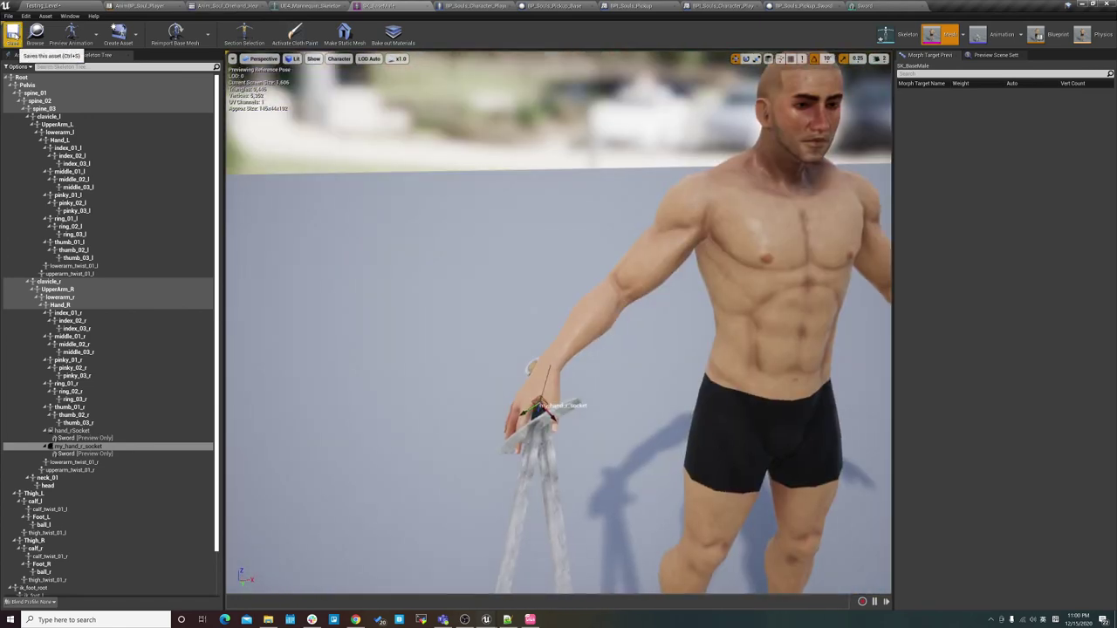
# Save the SK_BaseMale skeletal mesh, then cycle through the open editor tabs back to it.
pyautogui.click(12, 35)
pyautogui.click(39, 6)
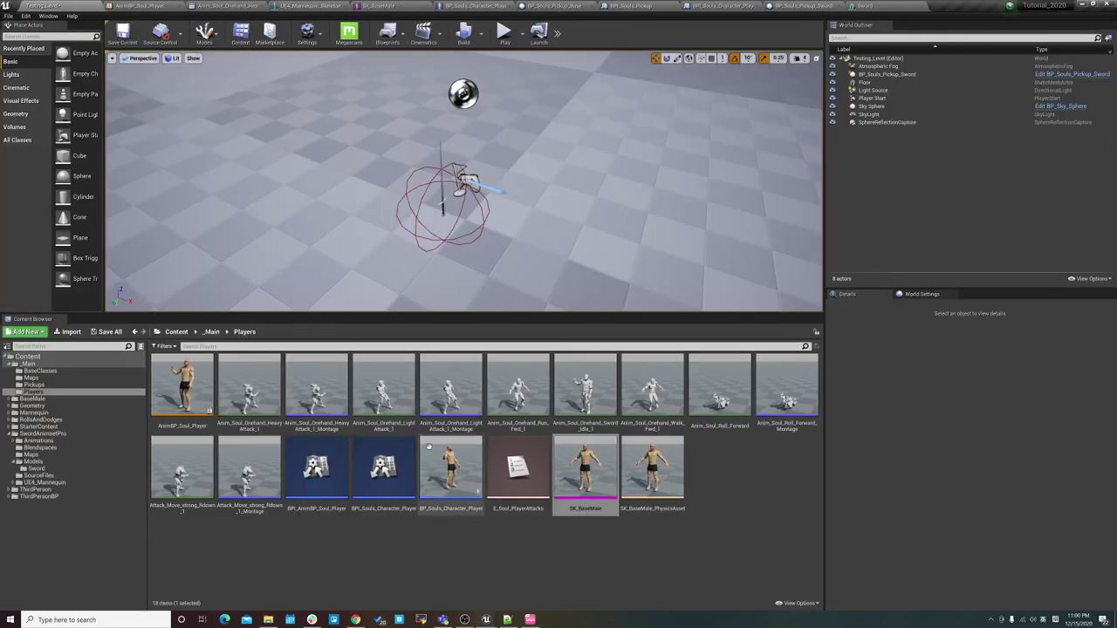
pyautogui.click(804, 5)
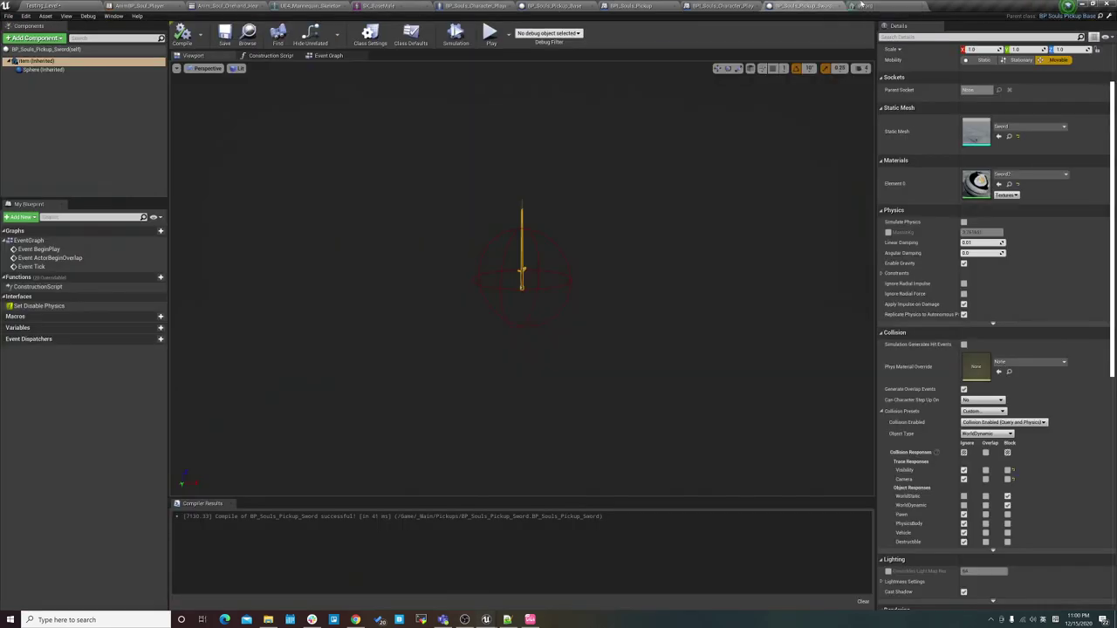
pyautogui.click(864, 5)
pyautogui.click(621, 5)
pyautogui.click(554, 6)
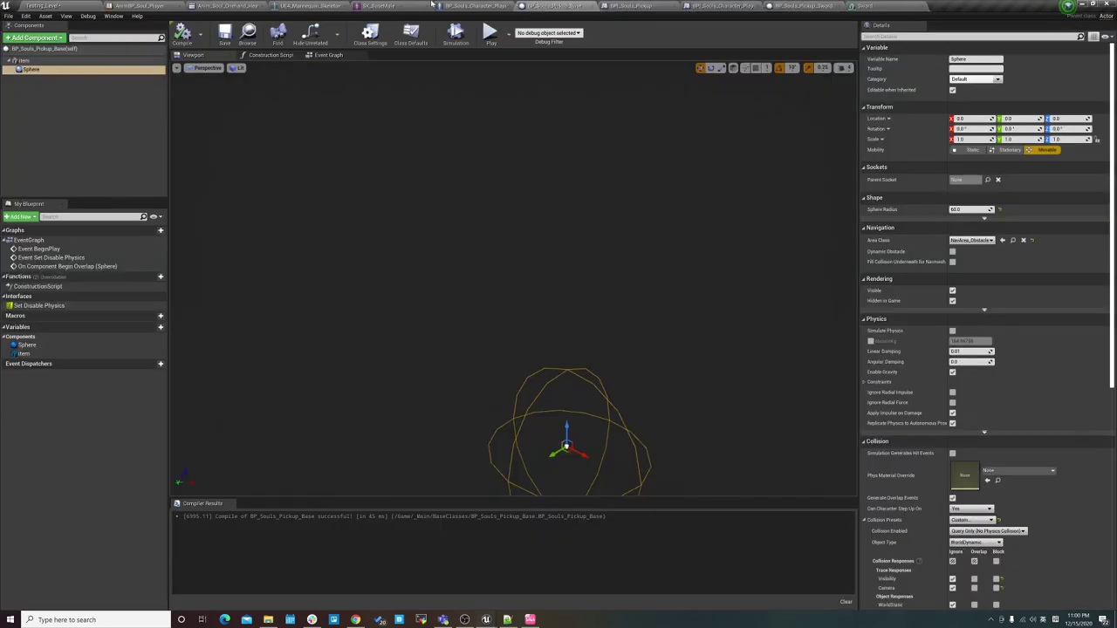
pyautogui.click(380, 5)
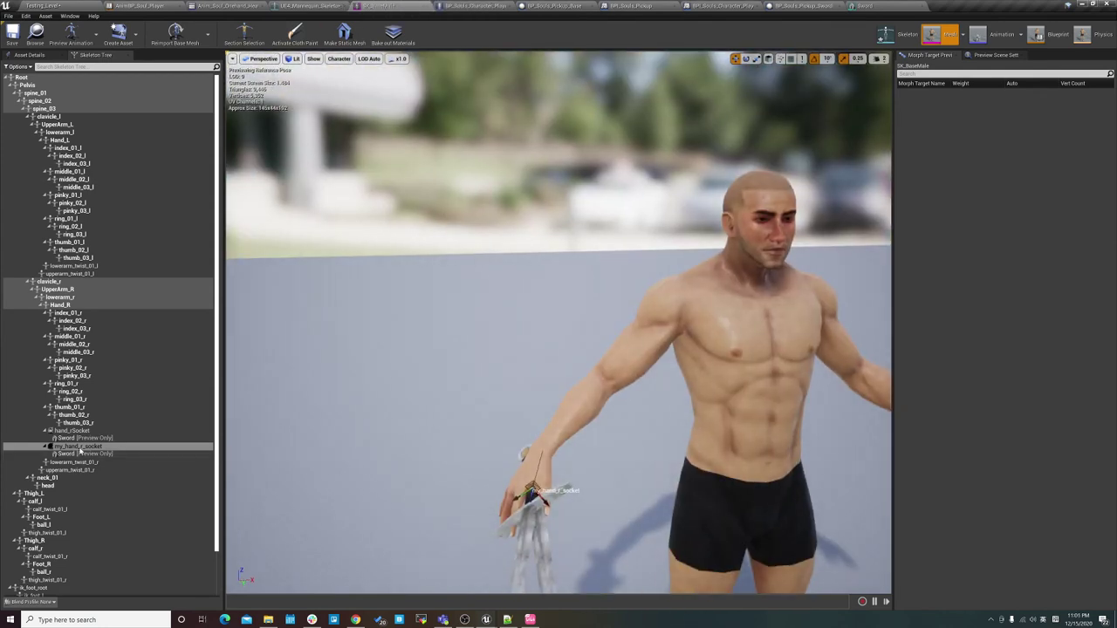
# Copy the my_hand_r_socket name and open BP_Souls_Character_Player from the Content Browser.
pyautogui.click(76, 447)
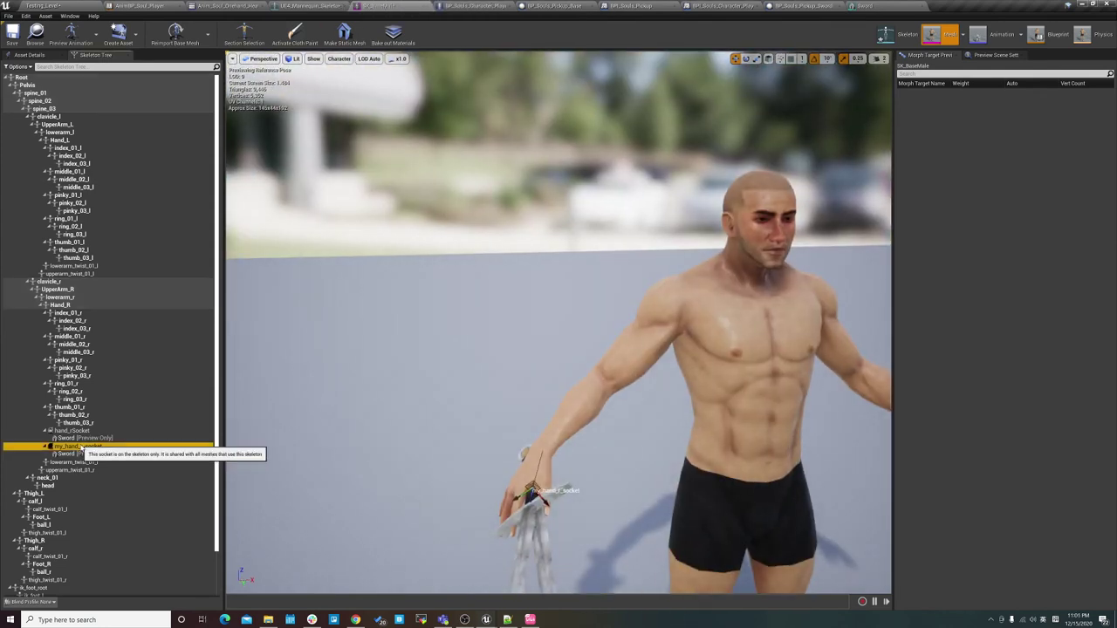
pyautogui.click(77, 447)
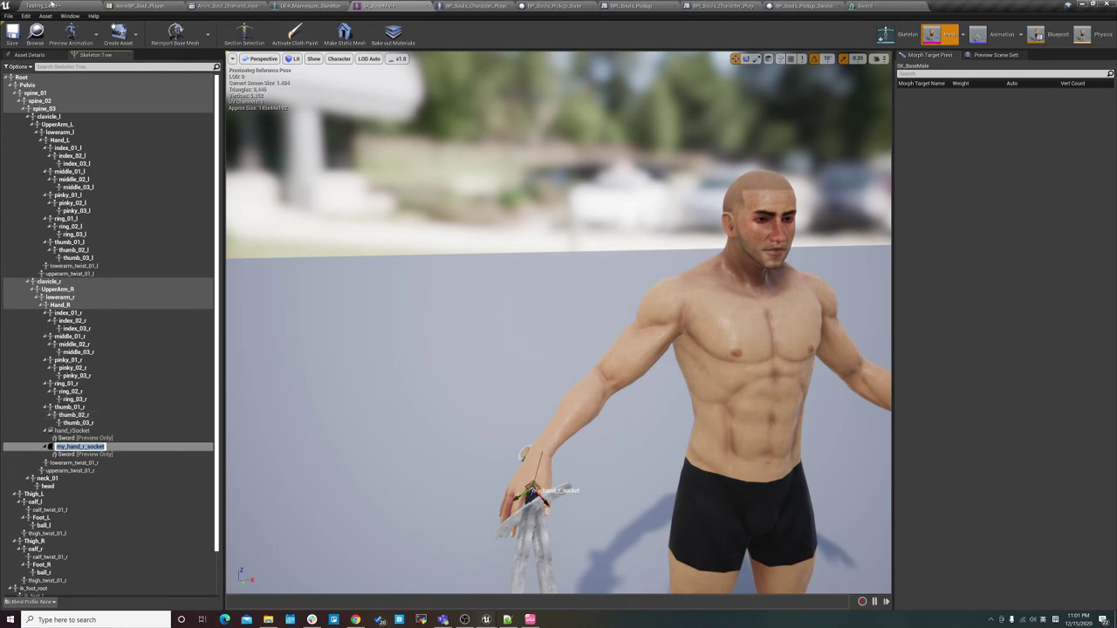
pyautogui.click(51, 5)
pyautogui.doubleClick(585, 467)
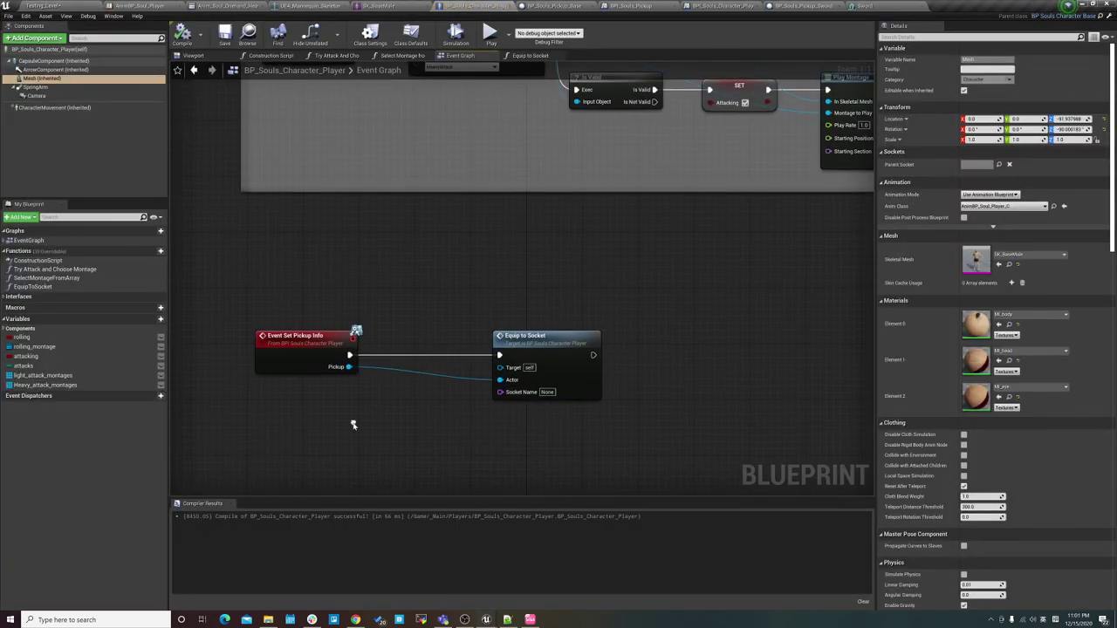
# Paste my_hand_r_socket into the Equip to Socket call's Socket Name field.
pyautogui.rightClick(353, 425)
pyautogui.click(547, 392)
pyautogui.write('my_hand_r_socket')
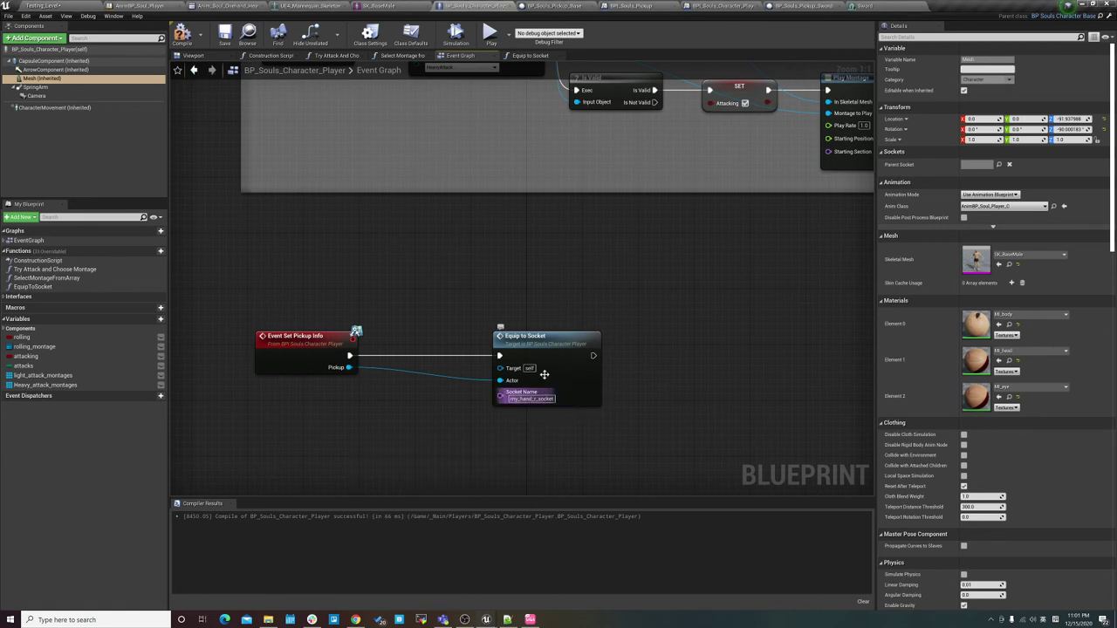
# Open the Equip to Socket function, recompile the character blueprint, and return to Testing_Level.
pyautogui.doubleClick(544, 375)
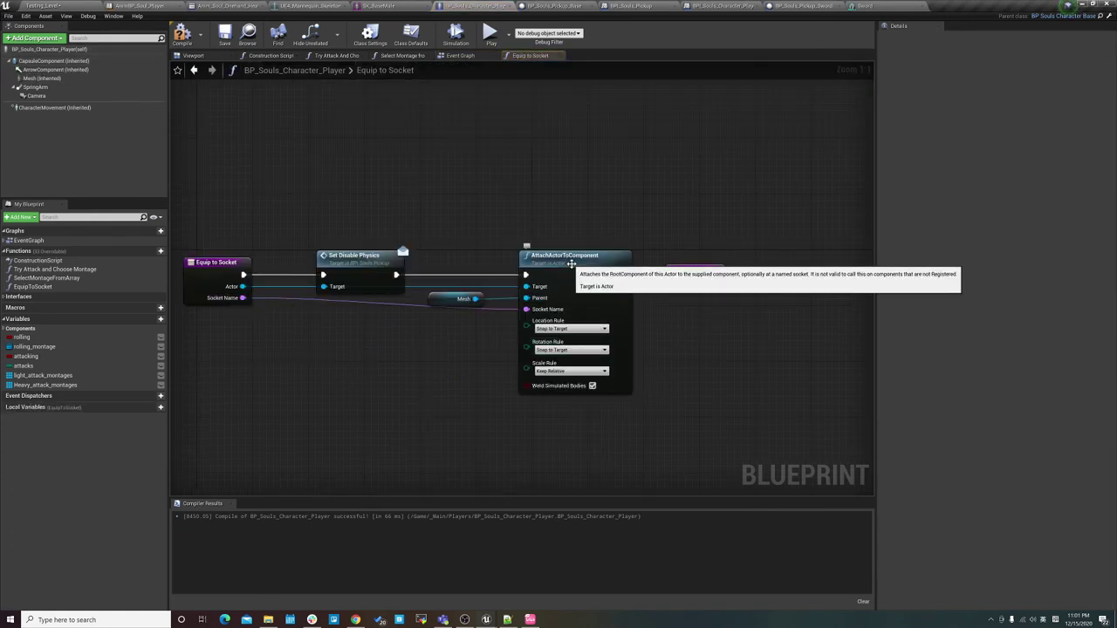
pyautogui.click(179, 38)
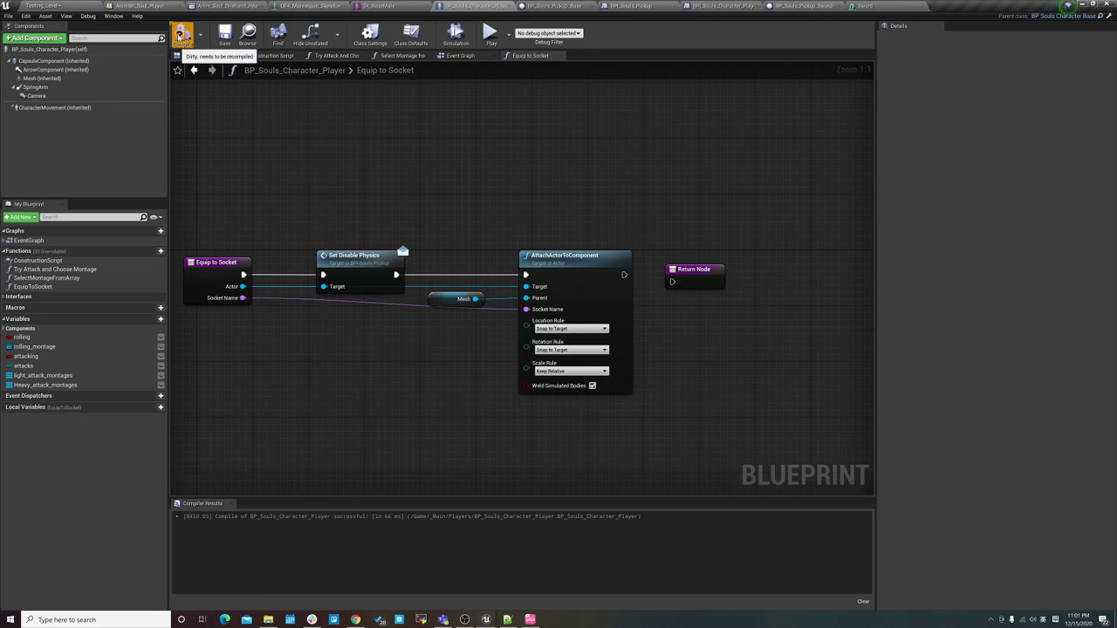
pyautogui.click(96, 9)
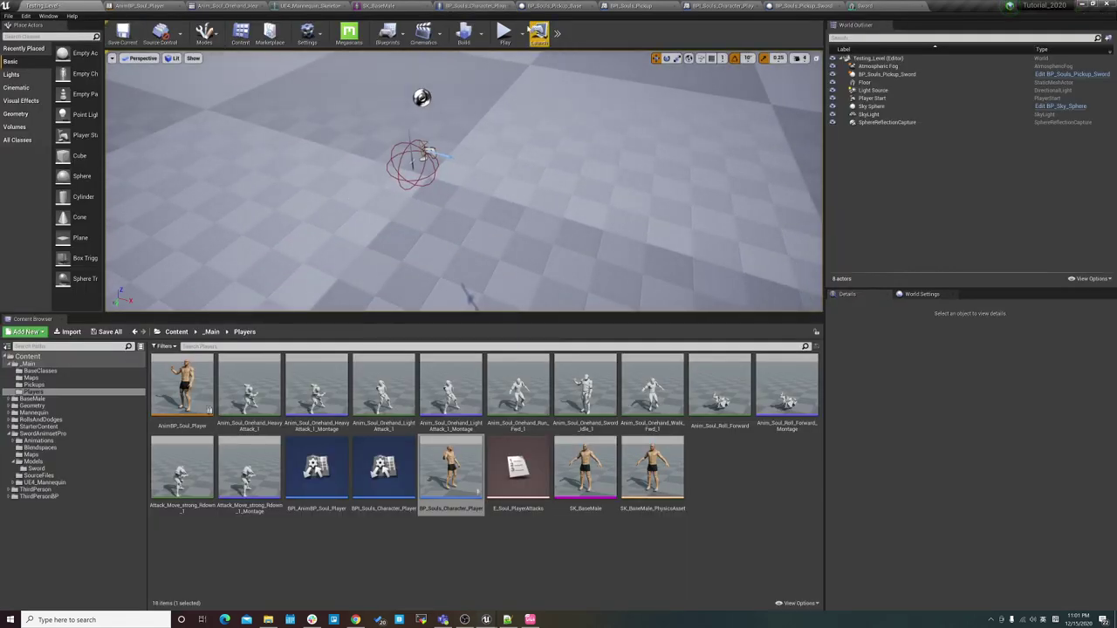
# Play the level, pick up the sword with E, attack with W twice, then stop and view AnimBP_Soul_Player.
pyautogui.click(505, 34)
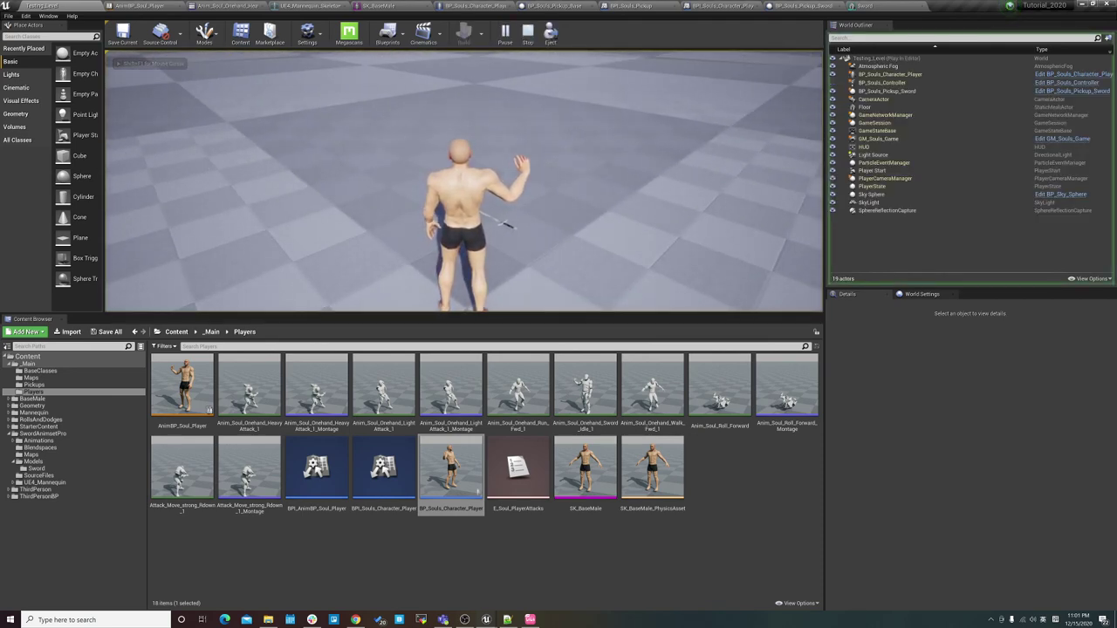
pyautogui.press('e')
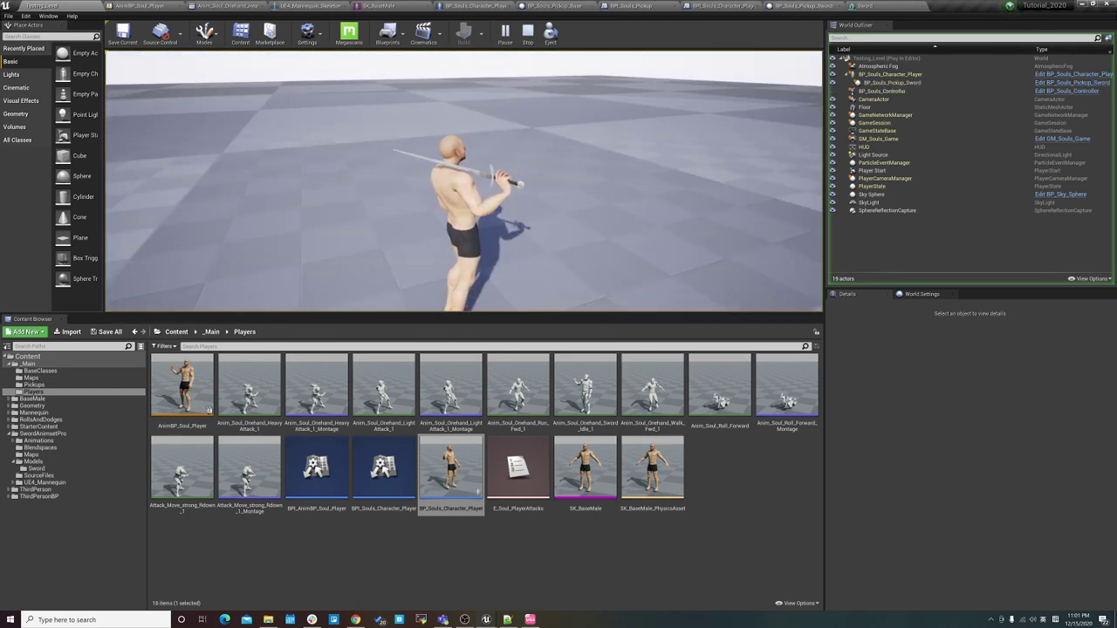
pyautogui.press('w')
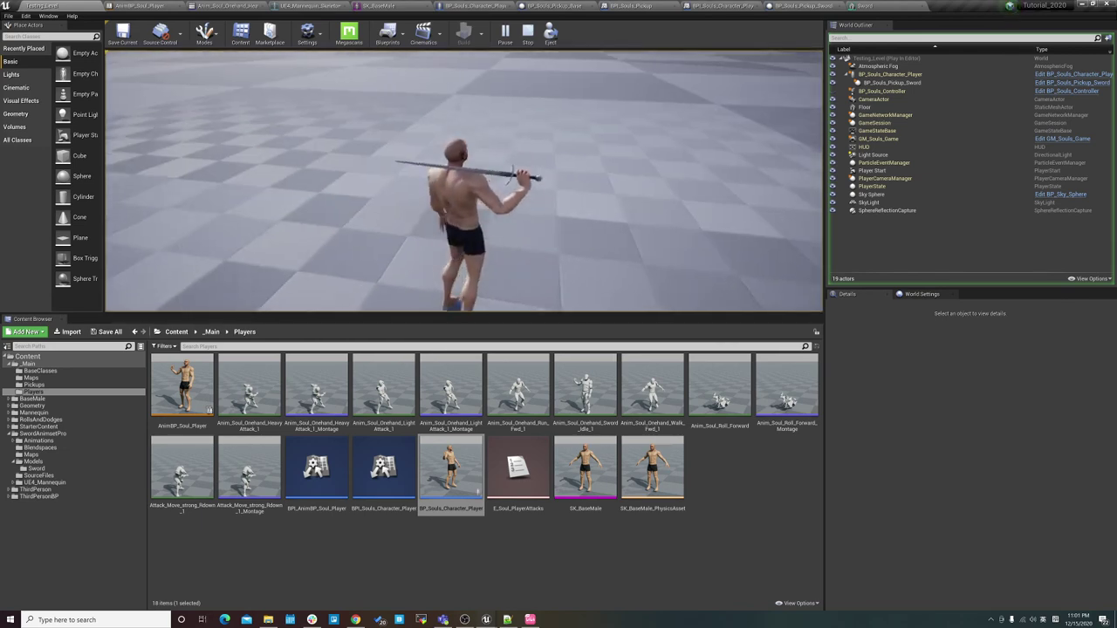
pyautogui.press('w')
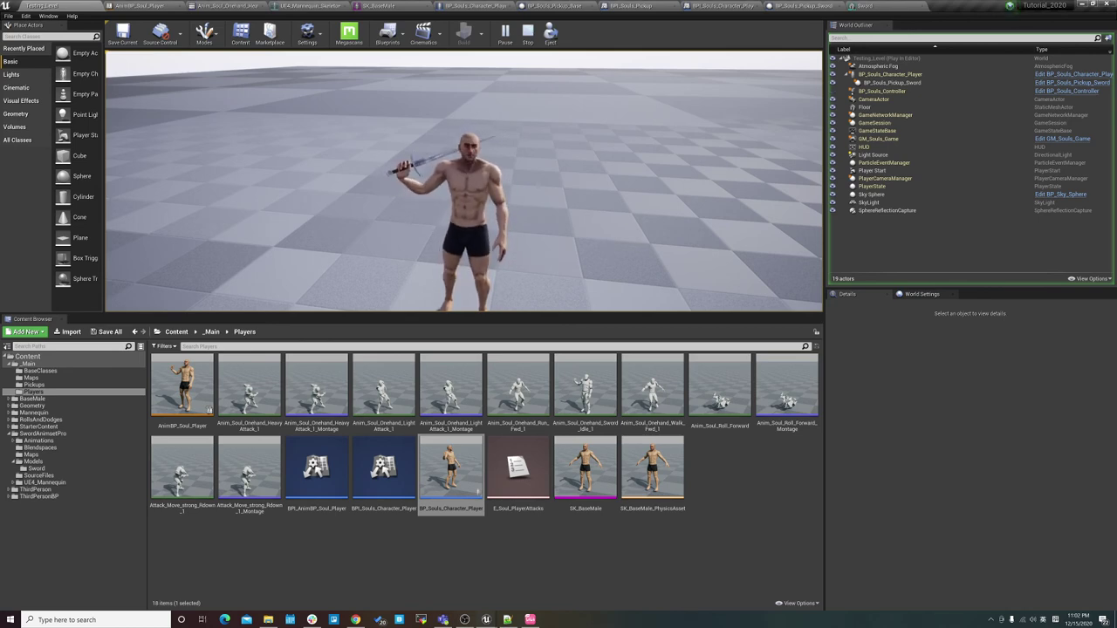
pyautogui.press('Escape')
pyautogui.click(129, 6)
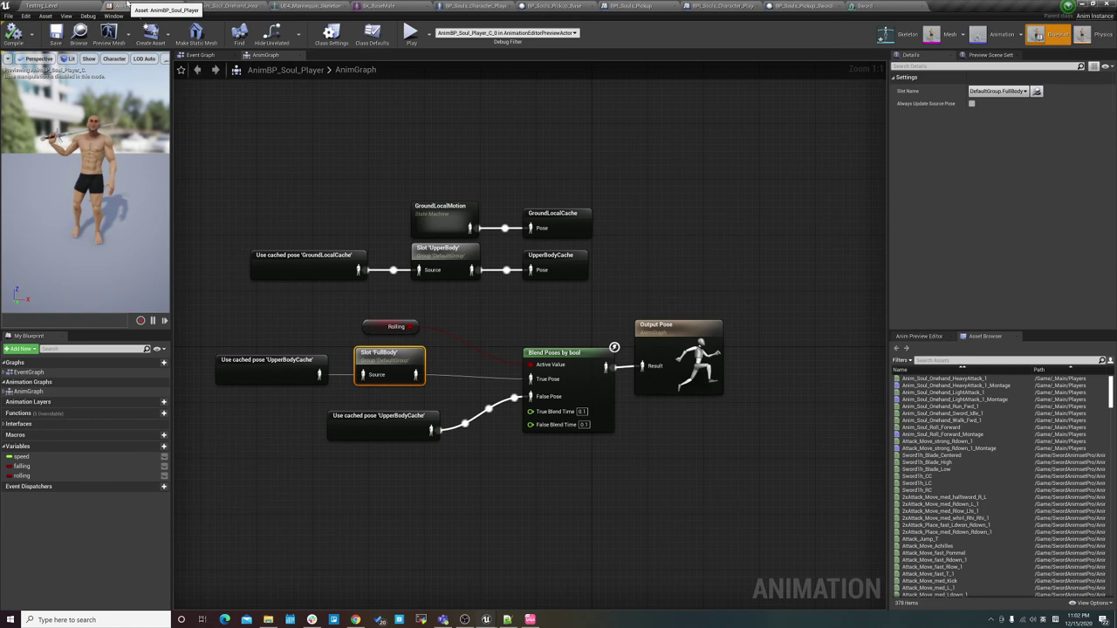
# Look through the level, Equip to Socket function, and AnimBP_Soul_Player tabs.
pyautogui.click(41, 5)
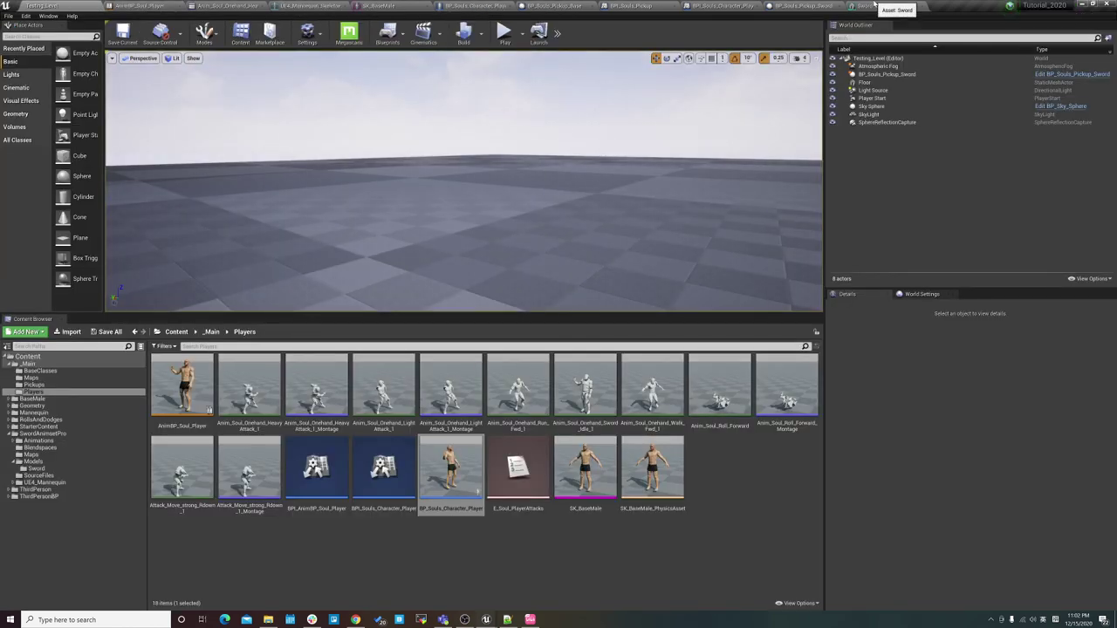
pyautogui.click(476, 6)
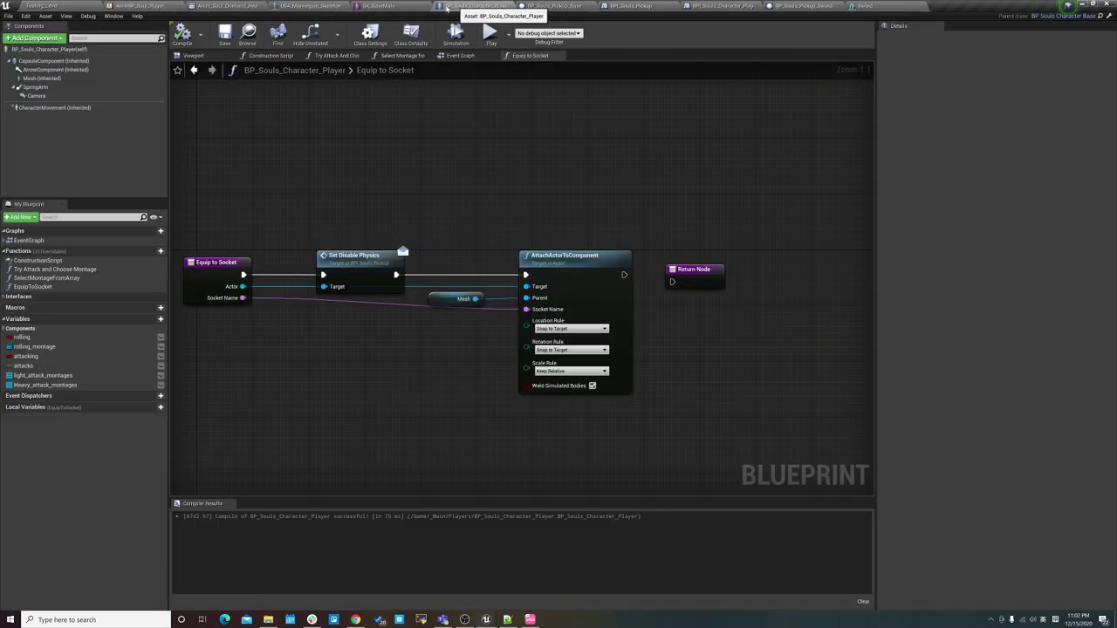
pyautogui.click(140, 6)
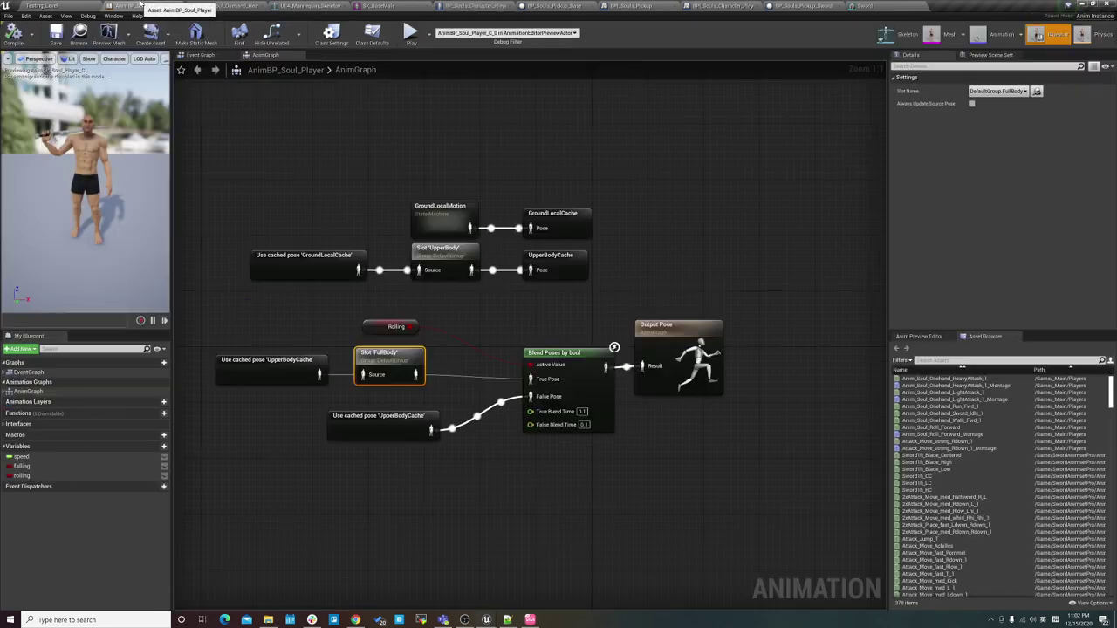
pyautogui.click(68, 4)
# Recheck the socket name in BP_Souls_Character_Player's Event Graph, then open SK_BaseMale.
pyautogui.doubleClick(467, 468)
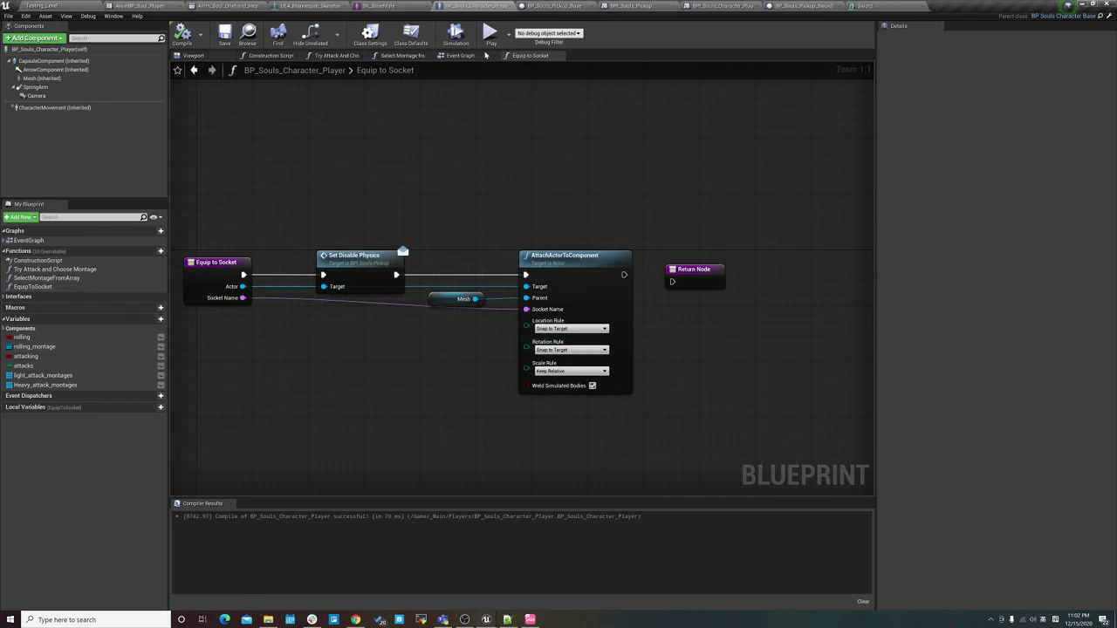
pyautogui.click(475, 58)
pyautogui.scroll(-3, 505, 299)
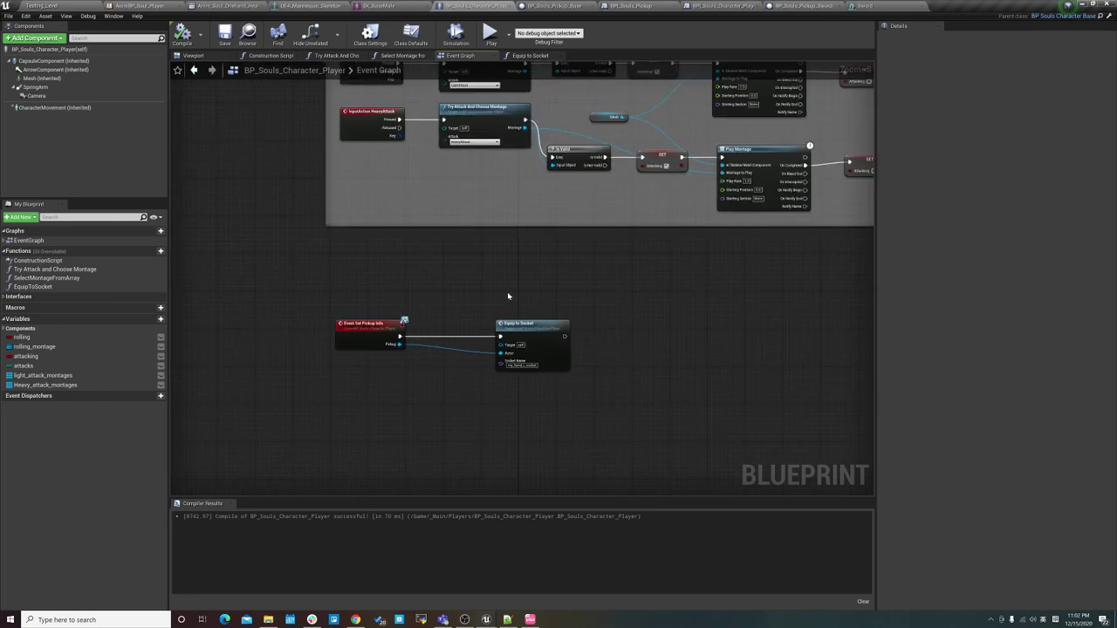
pyautogui.scroll(3, 508, 296)
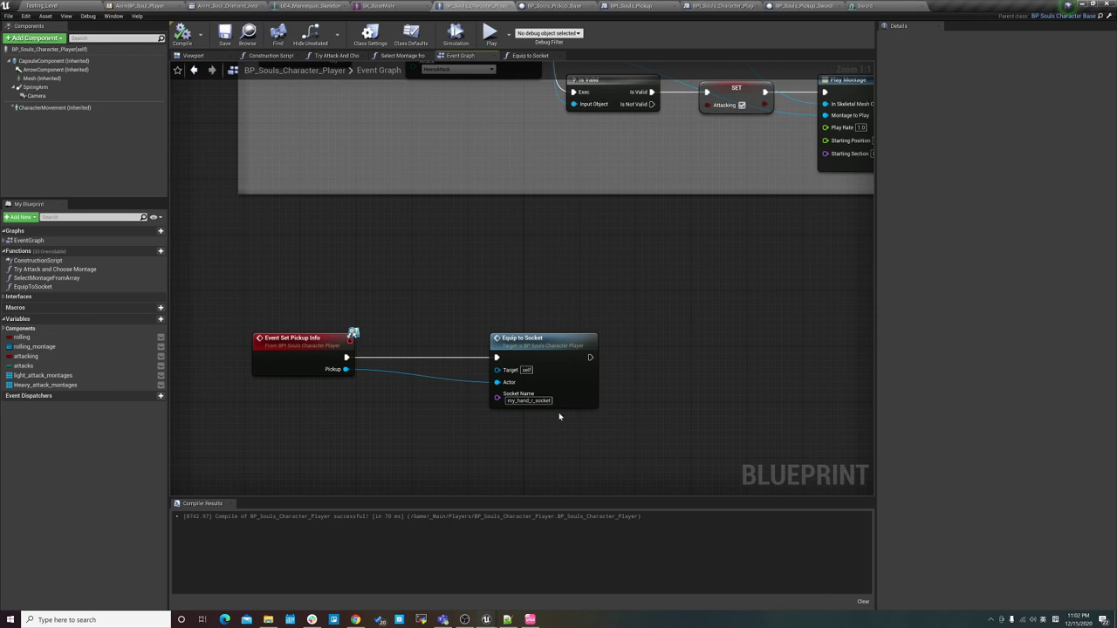
pyautogui.click(54, 4)
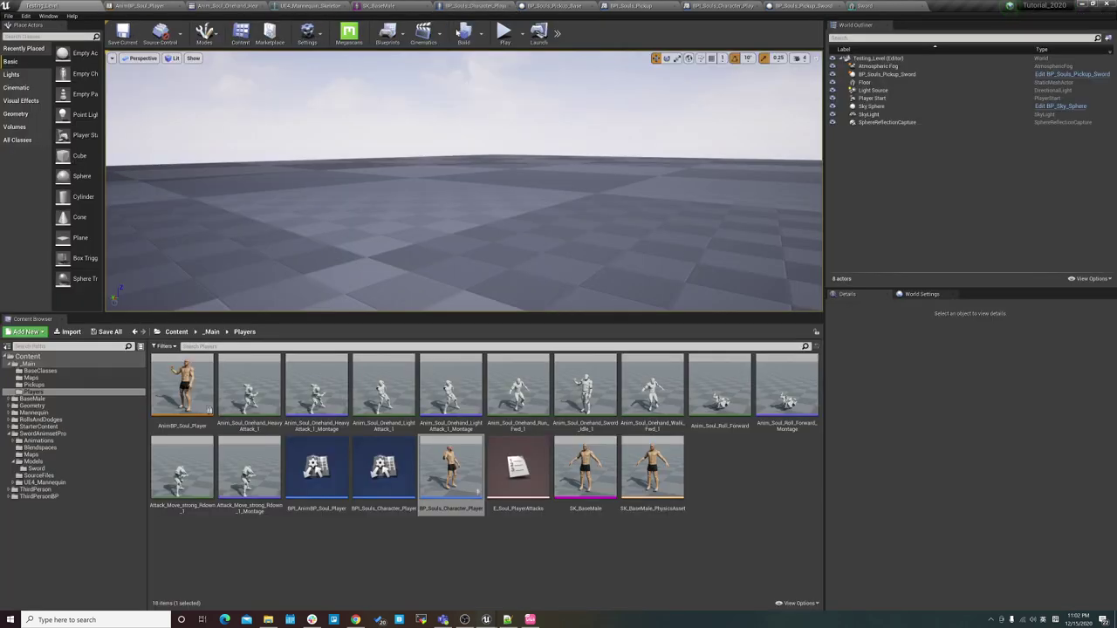
pyautogui.doubleClick(586, 464)
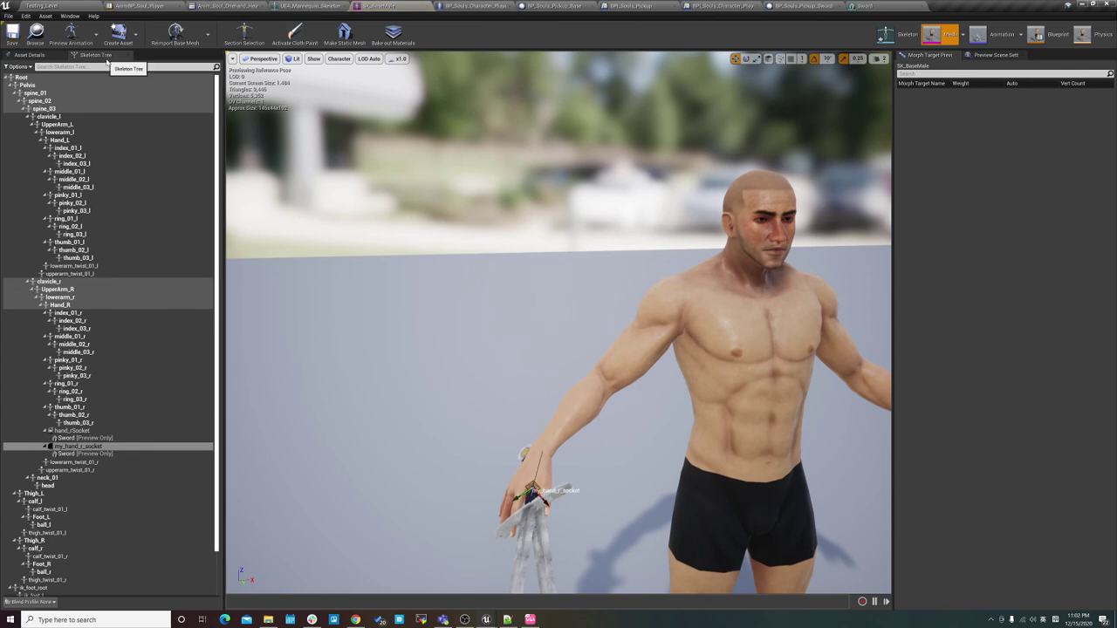
# Orbit the SK_BaseMale preview to inspect the sword held on my_hand_r_socket, then go back to Testing_Level.
pyautogui.scroll(-2, 120, 410)
pyautogui.moveTo(558, 262)
pyautogui.mouseDown(button='right')
pyautogui.moveTo(576, 367)
pyautogui.moveTo(611, 349)
pyautogui.mouseUp(button='right')
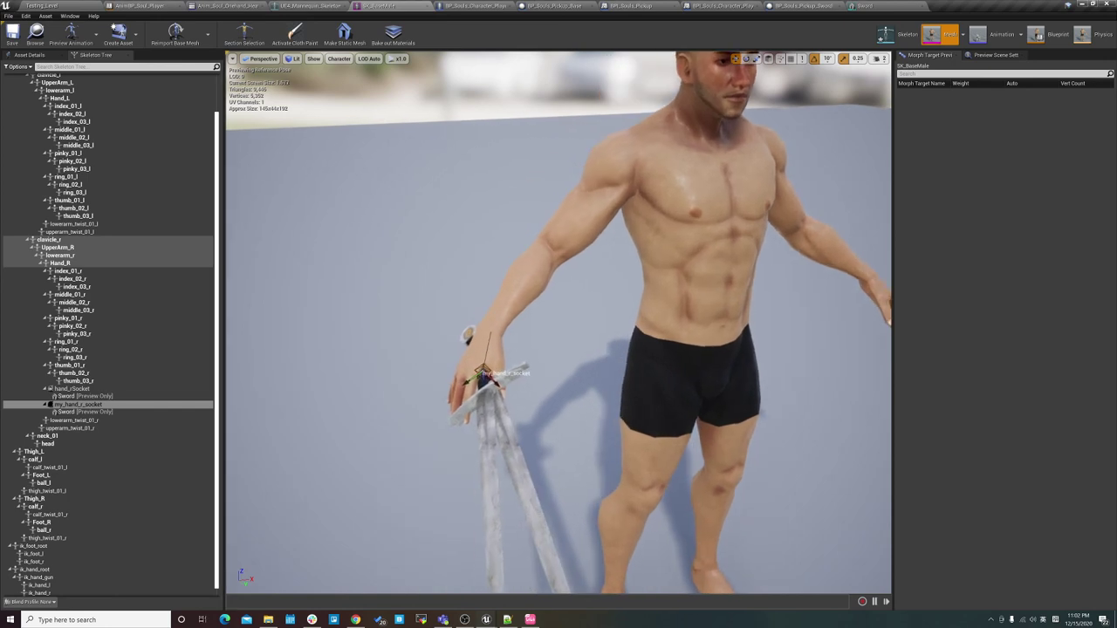
pyautogui.rightClick(96, 406)
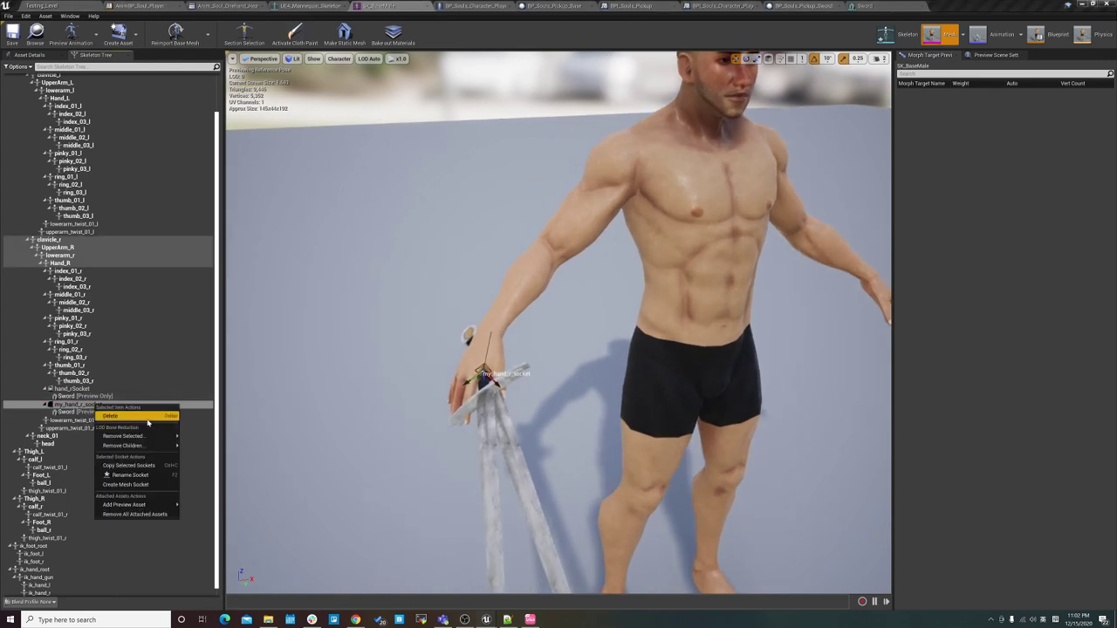
pyautogui.moveTo(157, 504)
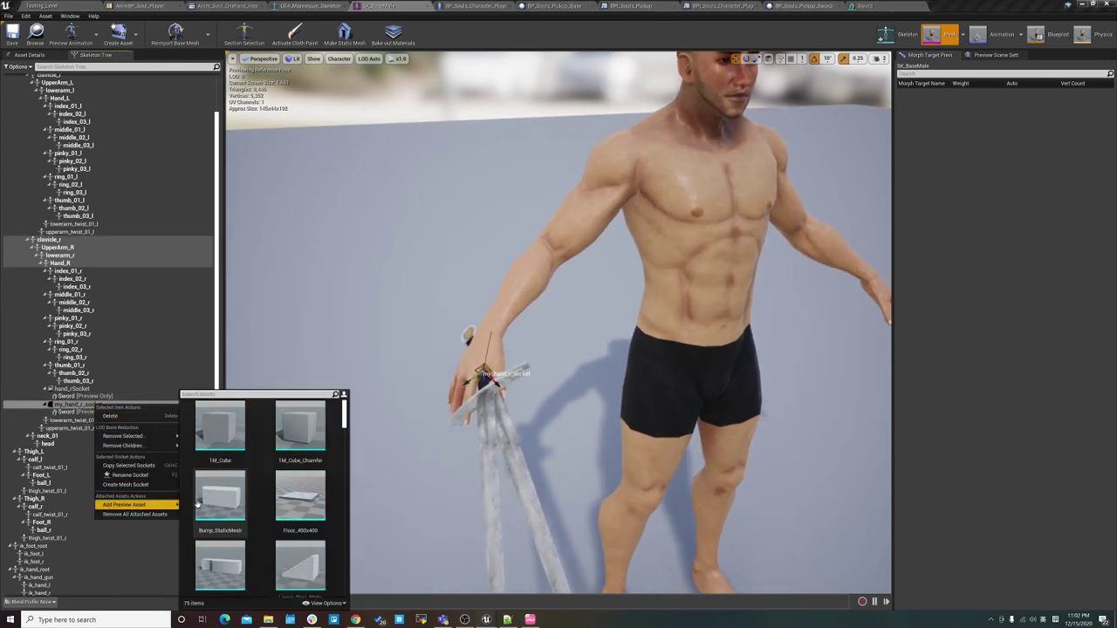
pyautogui.moveTo(393, 366); pyautogui.dragTo(454, 349, button='right')
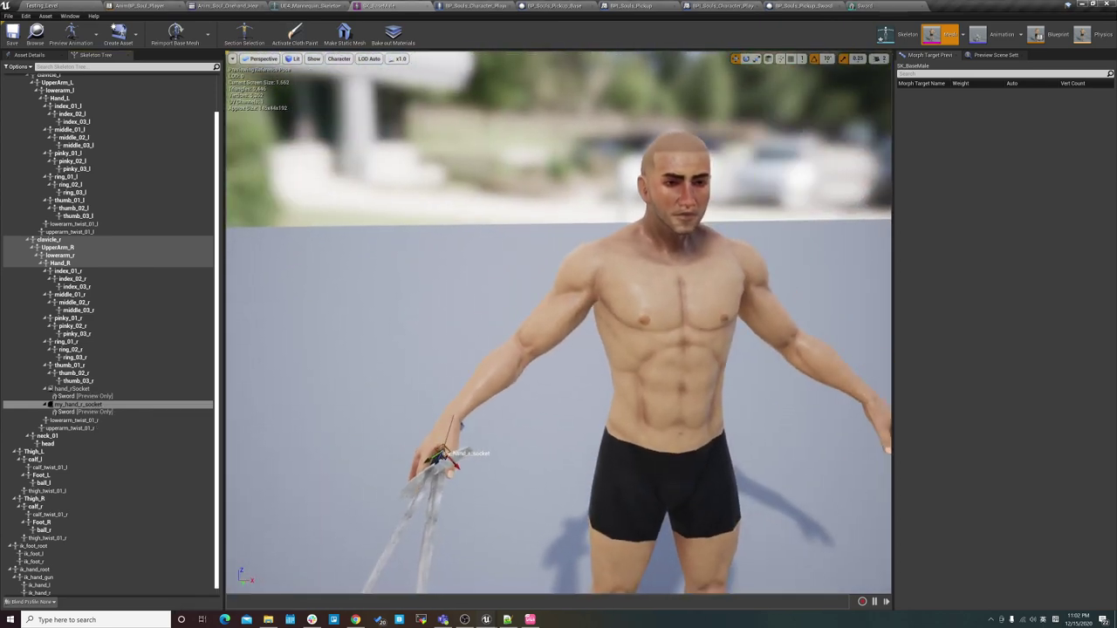
pyautogui.moveTo(600, 254); pyautogui.dragTo(646, 235, button='right')
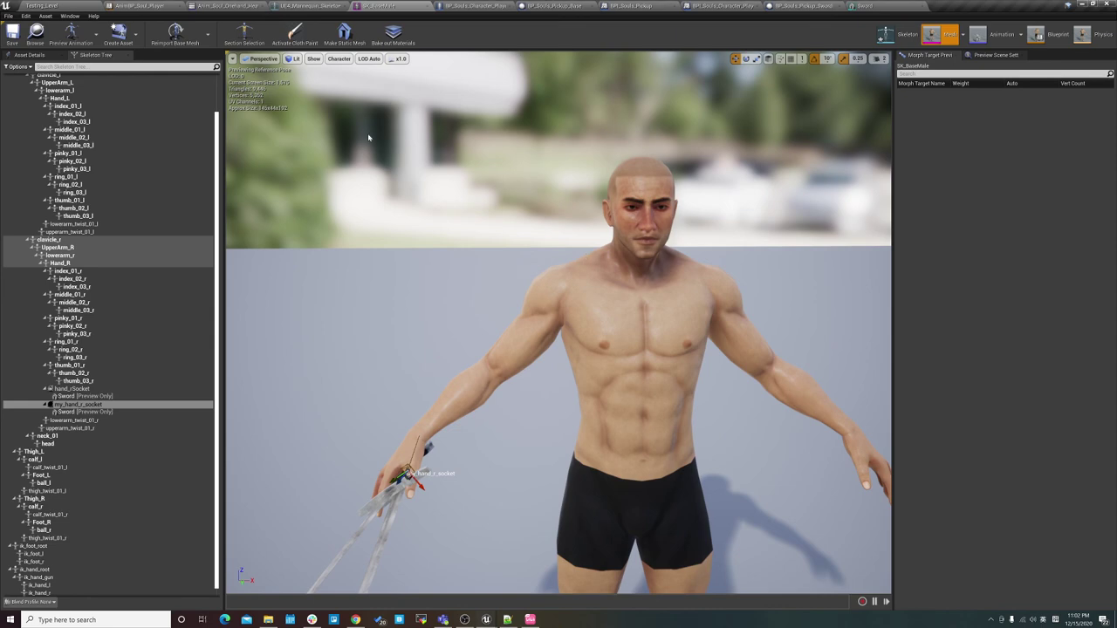
pyautogui.click(40, 5)
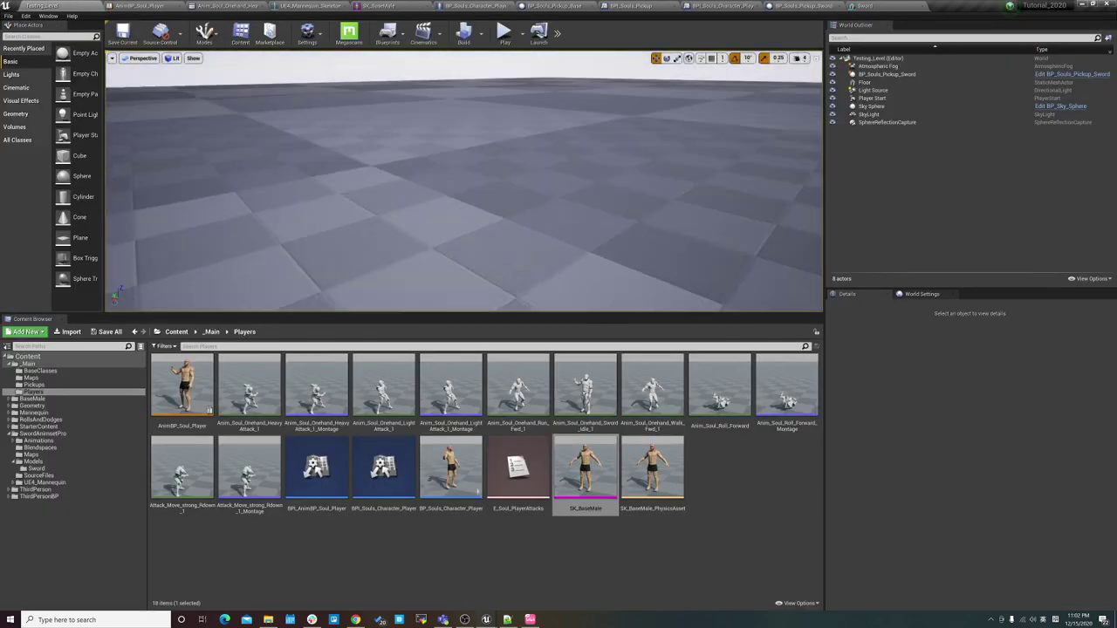
# Play the level, pick up the sword with E and swing it with W, then switch to OBS.
pyautogui.click(504, 31)
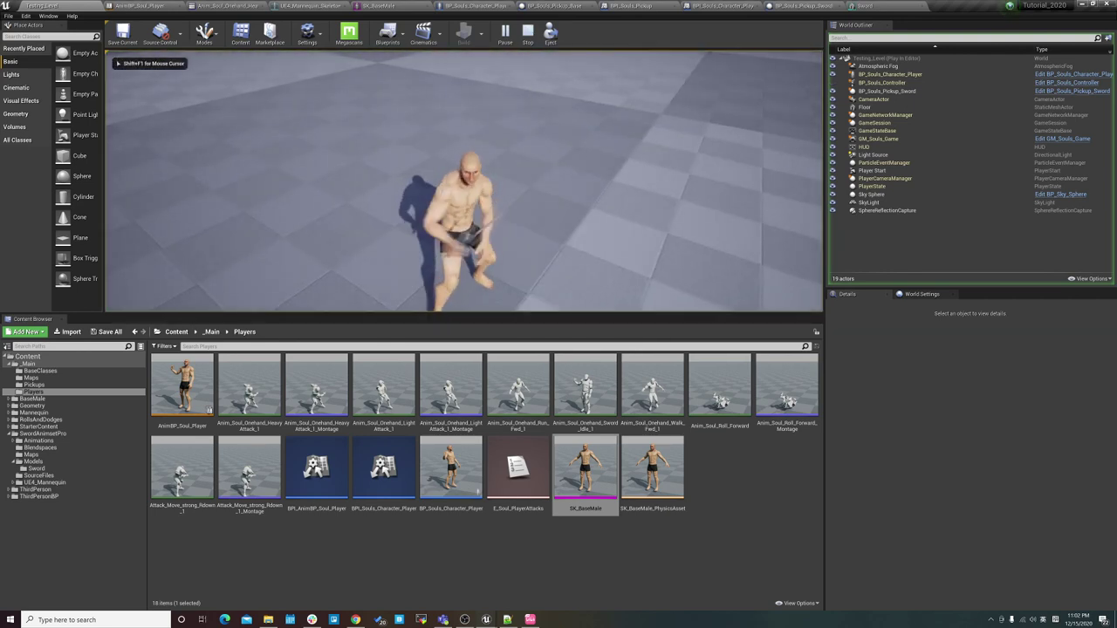
pyautogui.press('e')
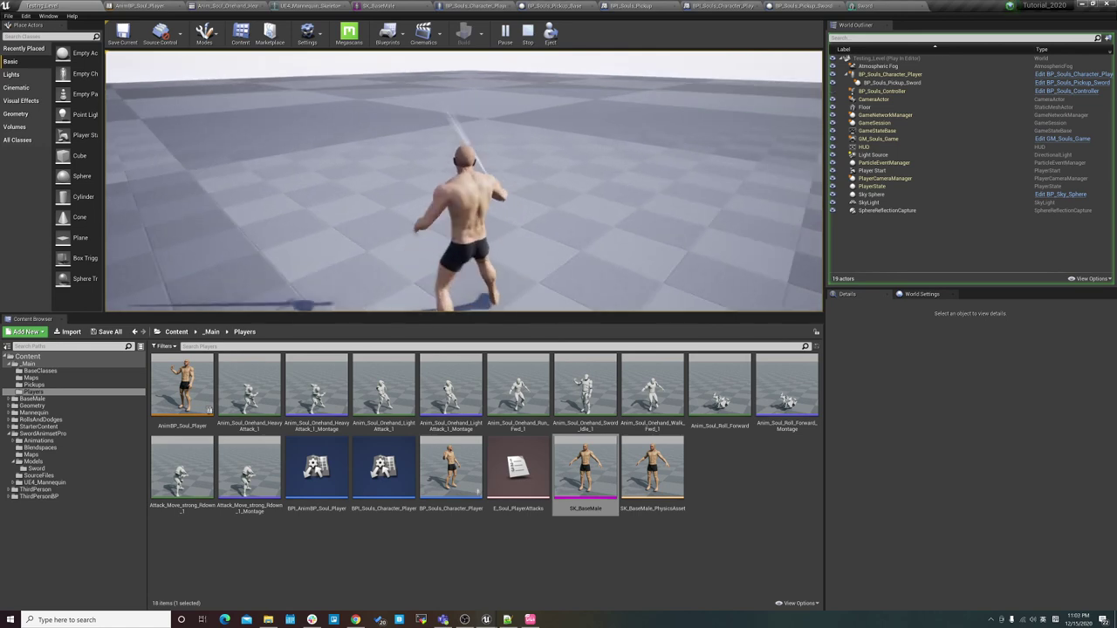
pyautogui.press('w')
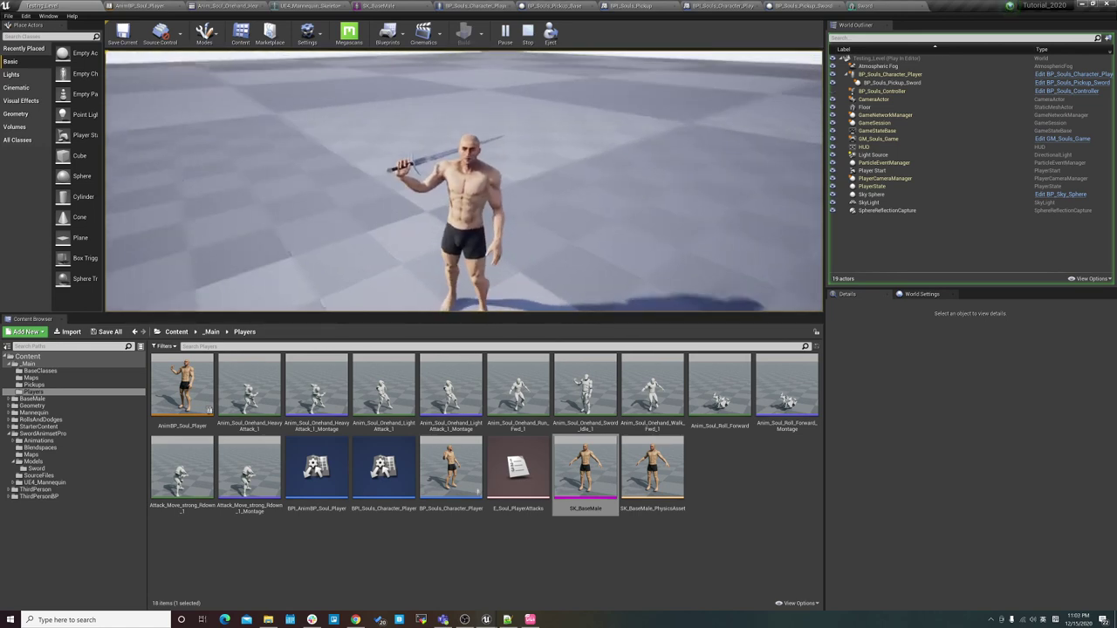
pyautogui.hotkey('alt', 'Tab')
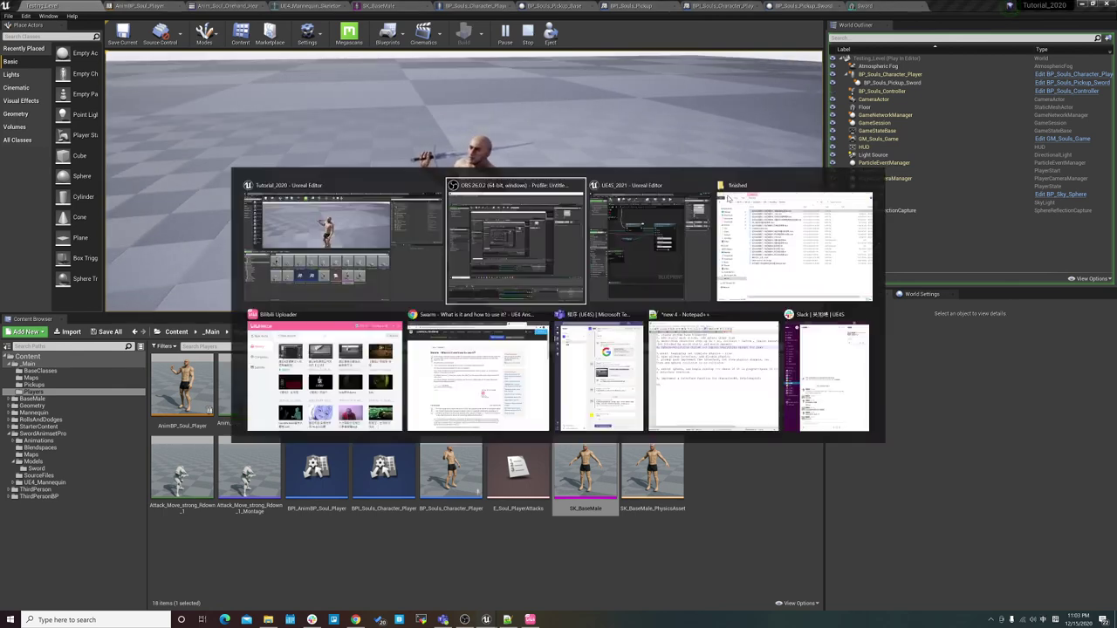